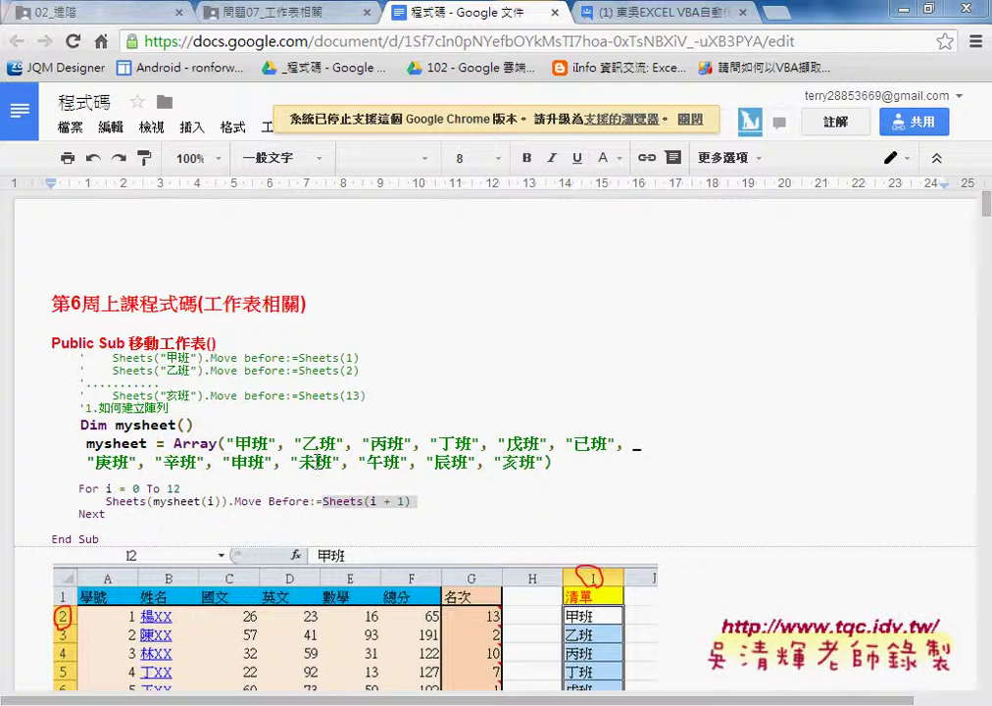
- Review the 移動工作表_從某範圍 sub, marking the 從某範圍 part of its title
{"action": "left_click", "coordinate": [403, 475]}
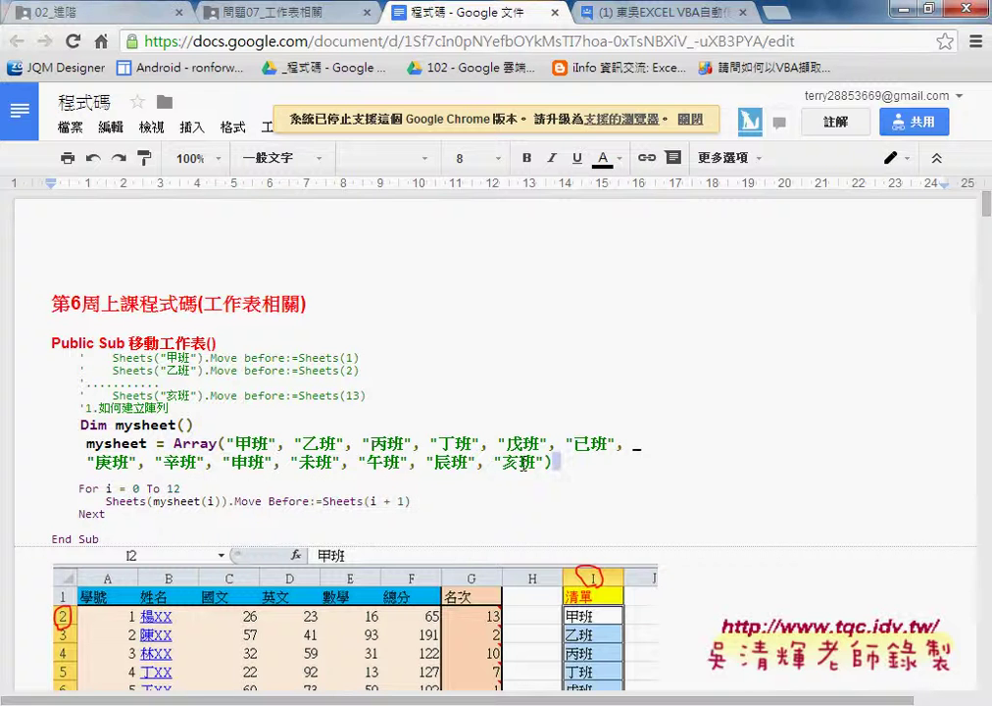
{"action": "left_click_drag", "start_coordinate": [554, 462], "coordinate": [84, 443]}
{"action": "scroll", "coordinate": [433, 497], "scroll_direction": "down", "scroll_amount": 3}
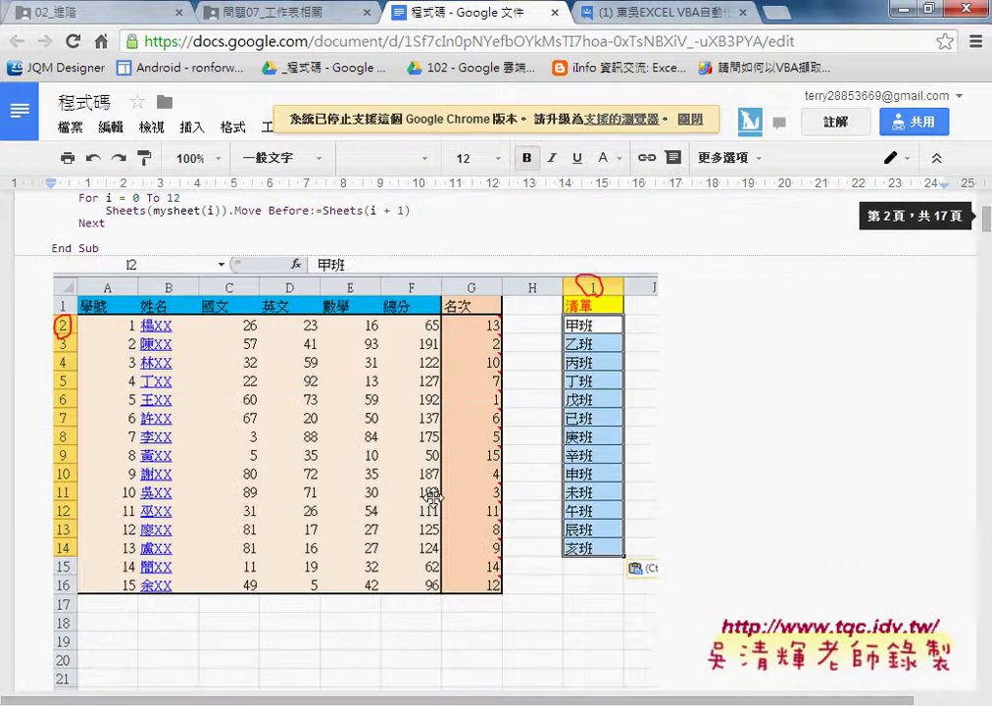
{"action": "scroll", "coordinate": [432, 497], "scroll_direction": "down", "scroll_amount": 4}
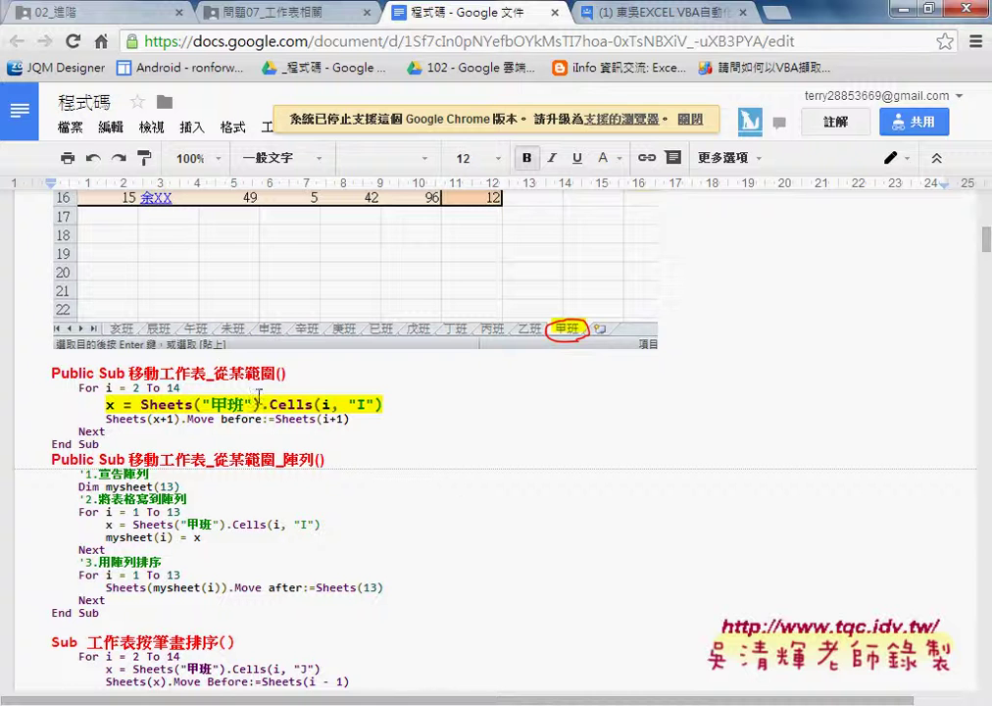
{"action": "left_click_drag", "start_coordinate": [213, 374], "coordinate": [275, 374]}
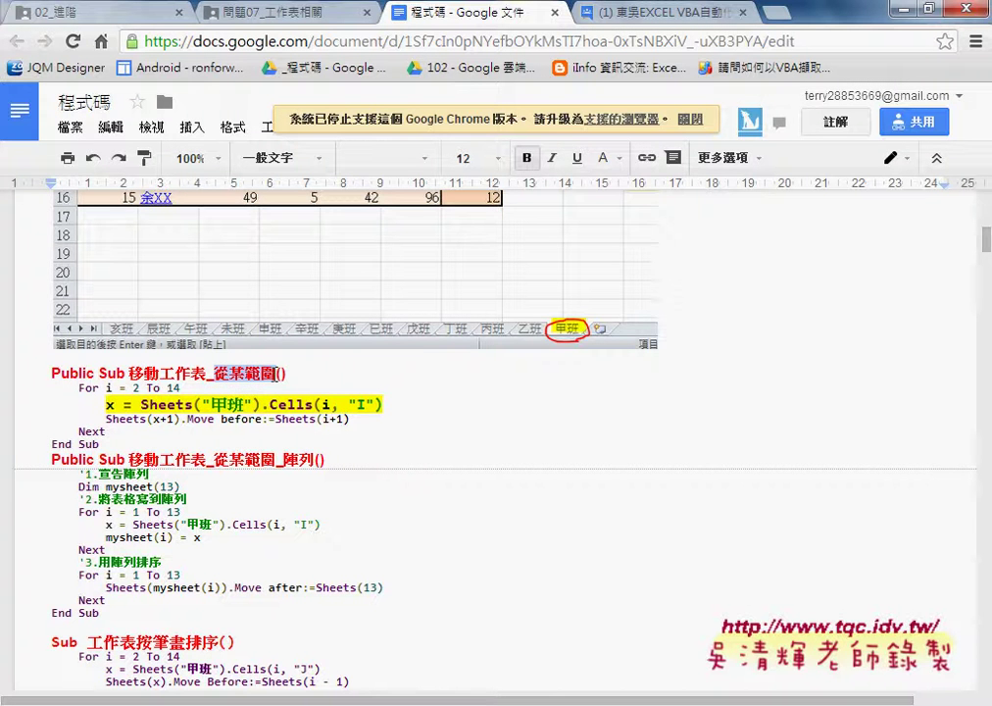
{"action": "left_click", "coordinate": [276, 373]}
{"action": "scroll", "coordinate": [422, 468], "scroll_direction": "up", "scroll_amount": 3}
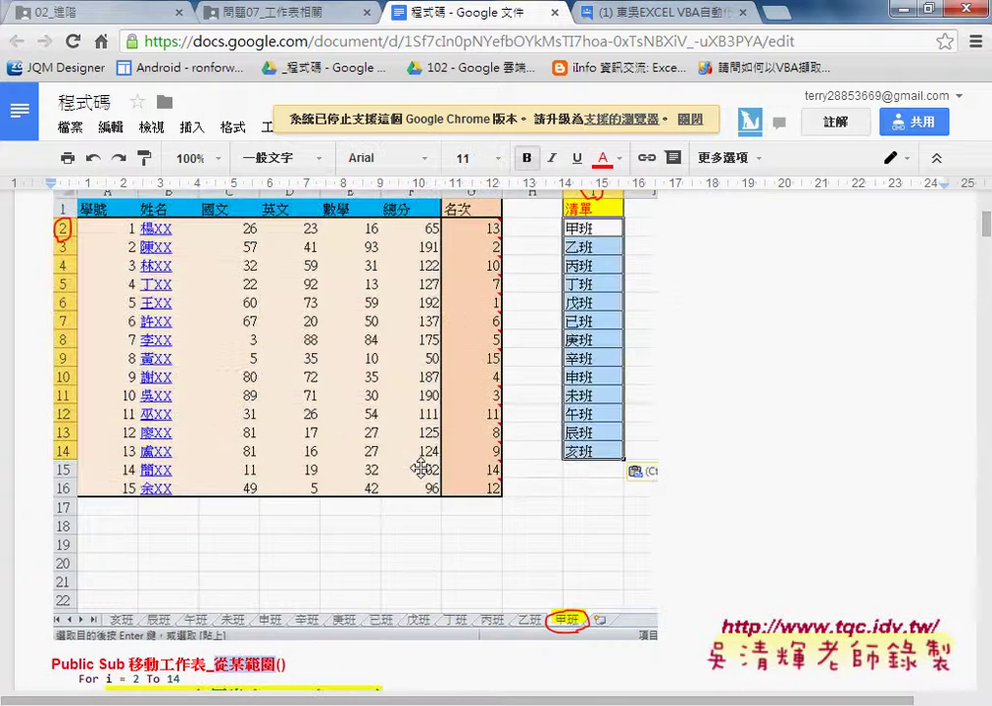
{"action": "scroll", "coordinate": [420, 468], "scroll_direction": "up", "scroll_amount": 1}
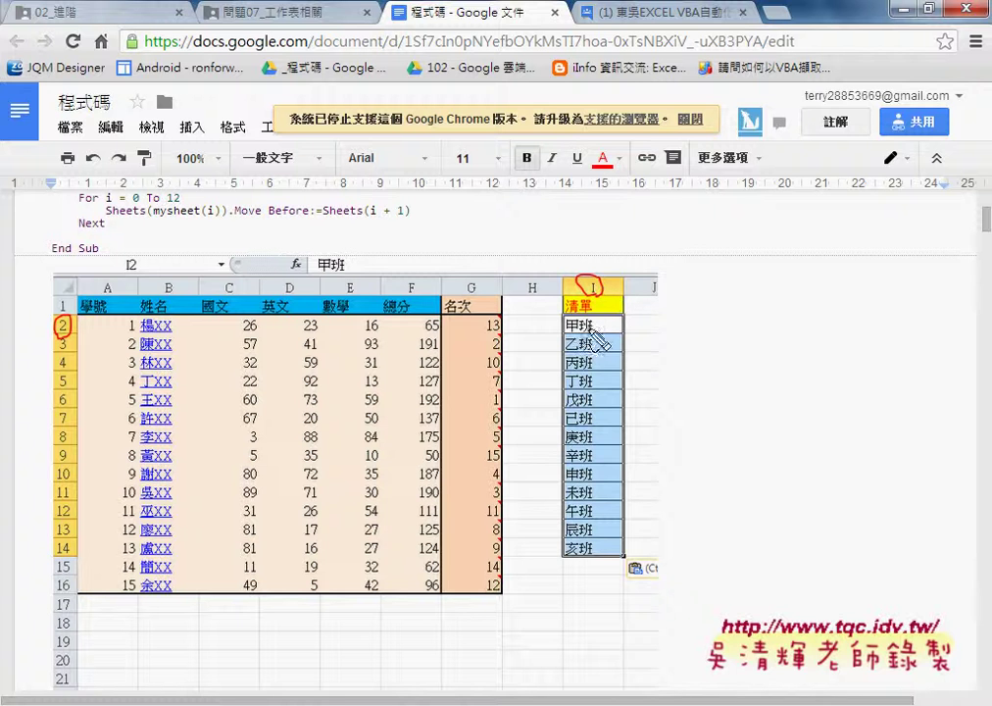
- Circle the class list in column I, then undo the drawn circle
{"action": "mouse_move", "coordinate": [622, 561]}
{"action": "left_mouse_down"}
{"action": "mouse_move", "coordinate": [564, 561]}
{"action": "mouse_move", "coordinate": [646, 547]}
{"action": "left_mouse_up"}
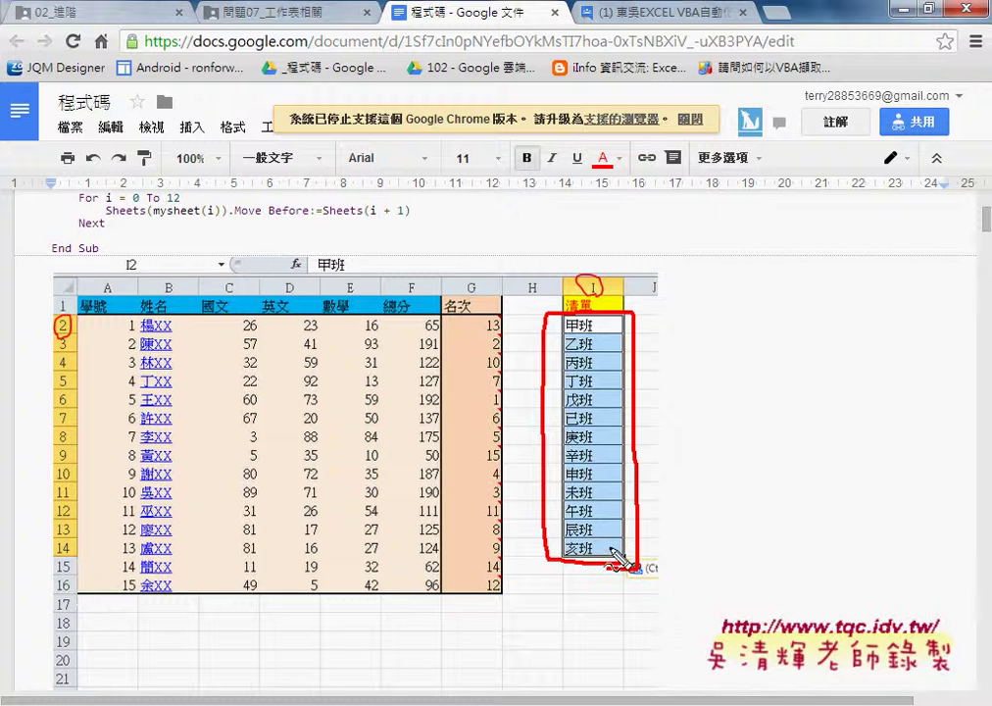
{"action": "key", "text": "ctrl+z"}
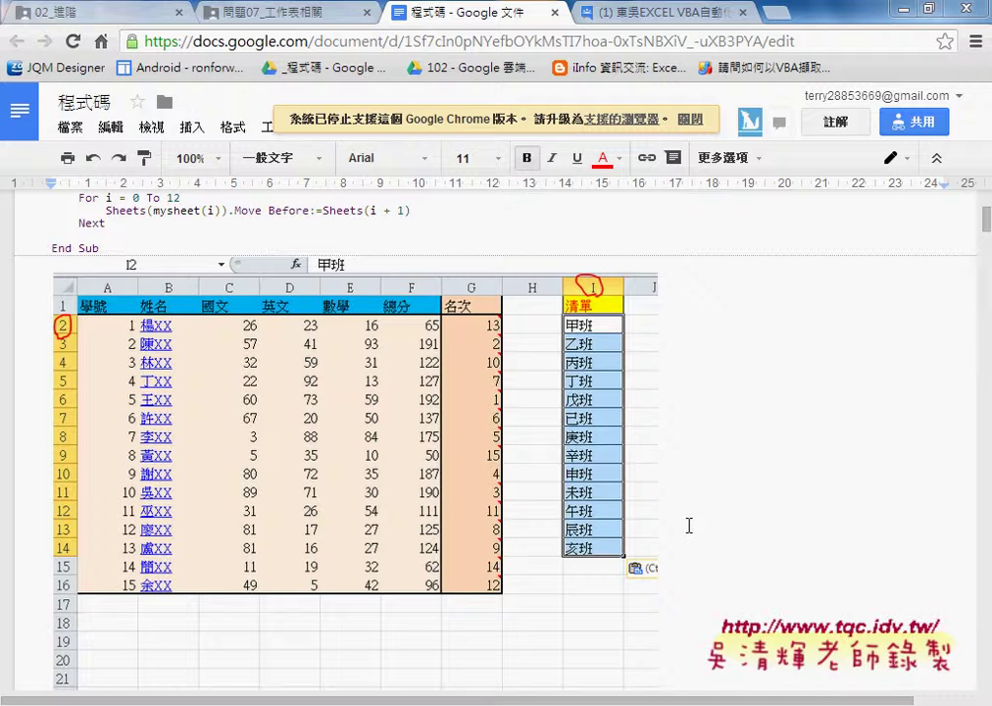
{"action": "scroll", "coordinate": [755, 538], "scroll_direction": "down", "scroll_amount": 7}
{"action": "scroll", "coordinate": [755, 540], "scroll_direction": "up", "scroll_amount": 1}
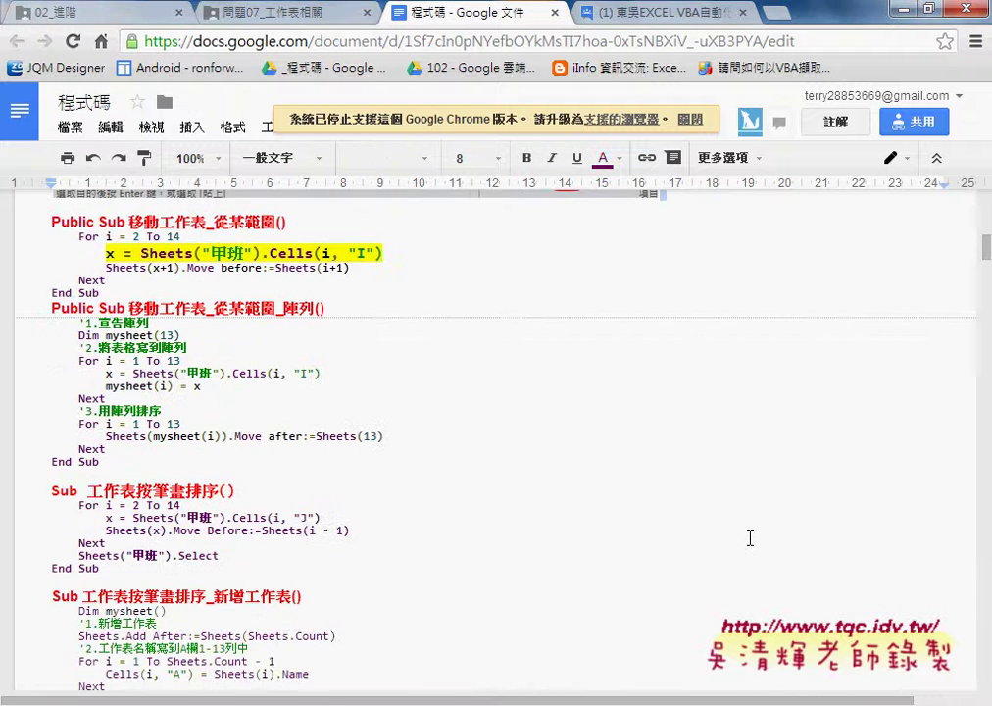
{"action": "scroll", "coordinate": [284, 328], "scroll_direction": "up", "scroll_amount": 1}
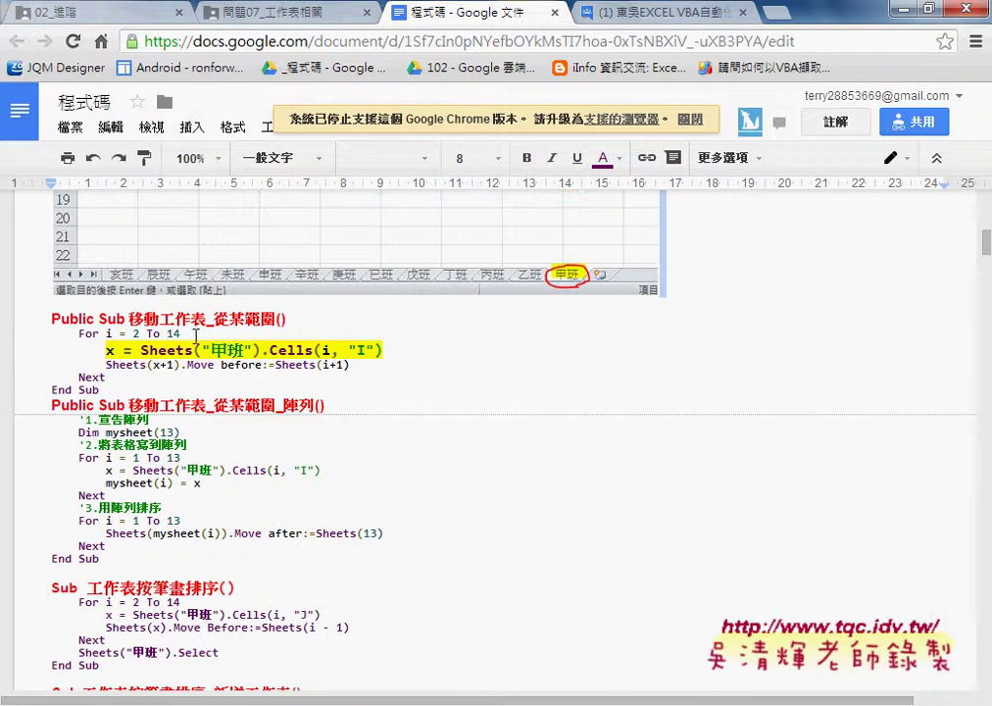
{"action": "scroll", "coordinate": [201, 335], "scroll_direction": "up", "scroll_amount": 1}
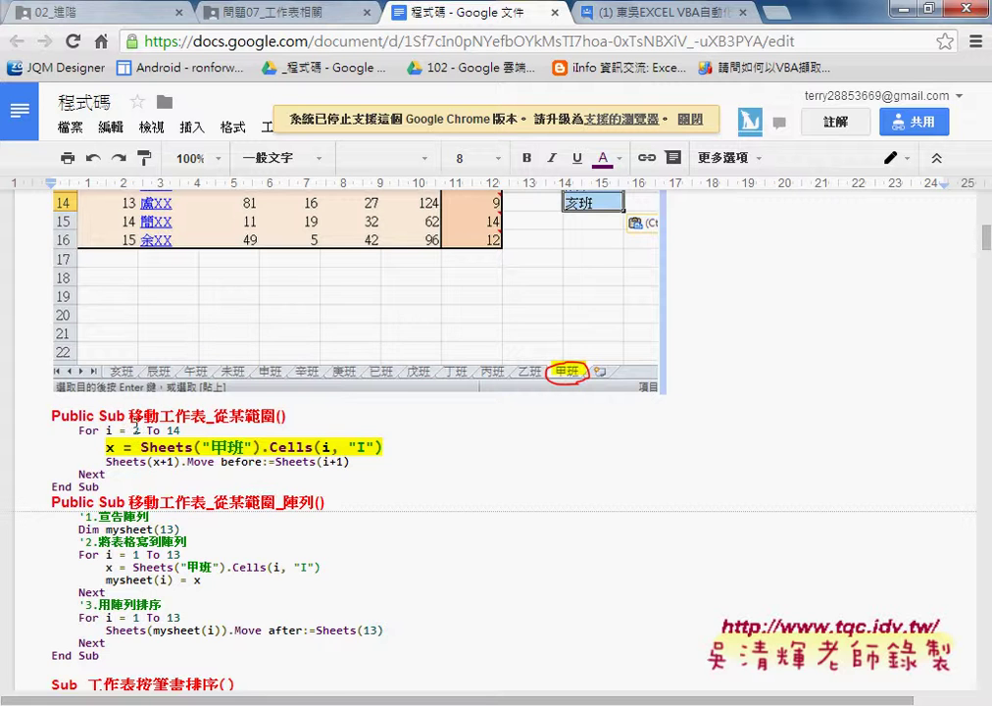
{"action": "scroll", "coordinate": [575, 301], "scroll_direction": "up", "scroll_amount": 2}
{"action": "scroll", "coordinate": [575, 301], "scroll_direction": "up", "scroll_amount": 1}
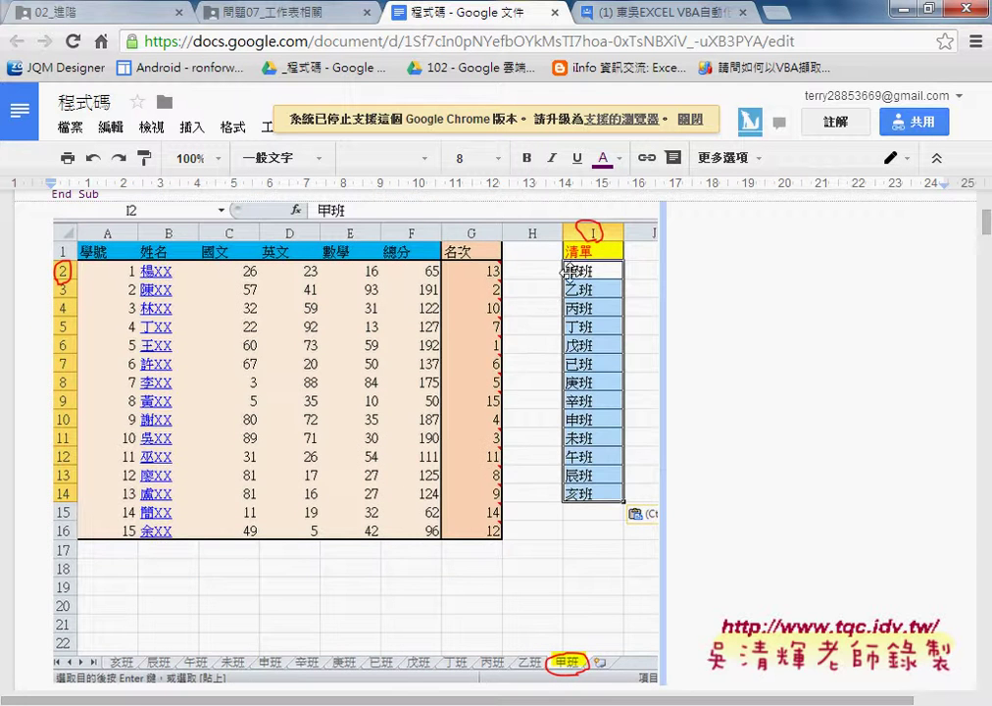
{"action": "scroll", "coordinate": [505, 351], "scroll_direction": "down", "scroll_amount": 1}
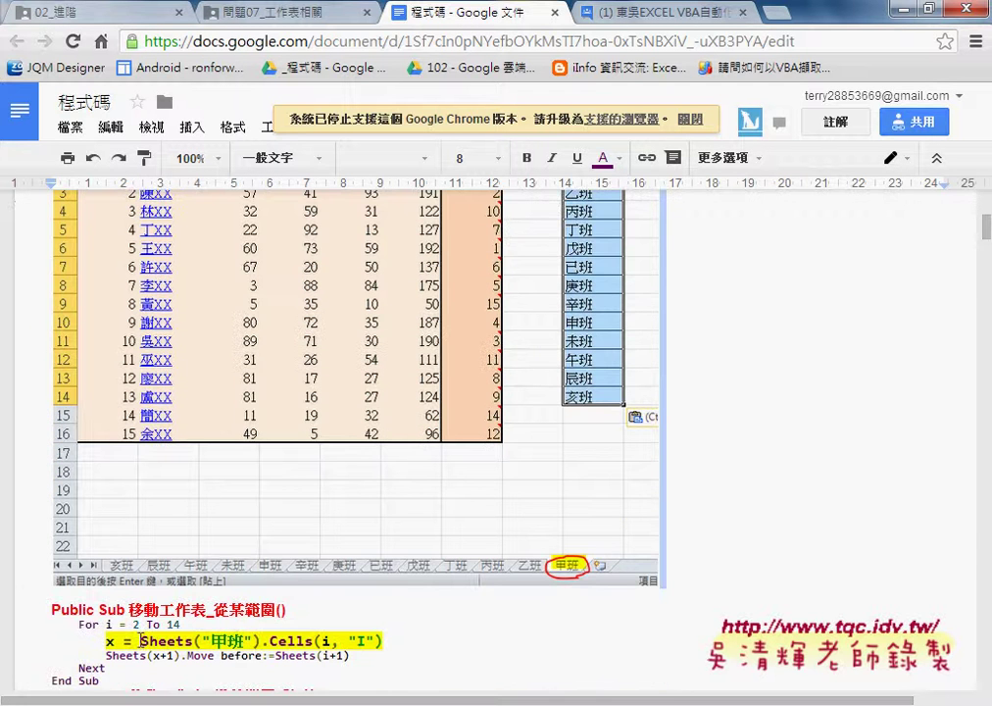
- Mark the x = Sheets assignment expression that reads each sheet name
{"action": "left_click", "coordinate": [109, 641]}
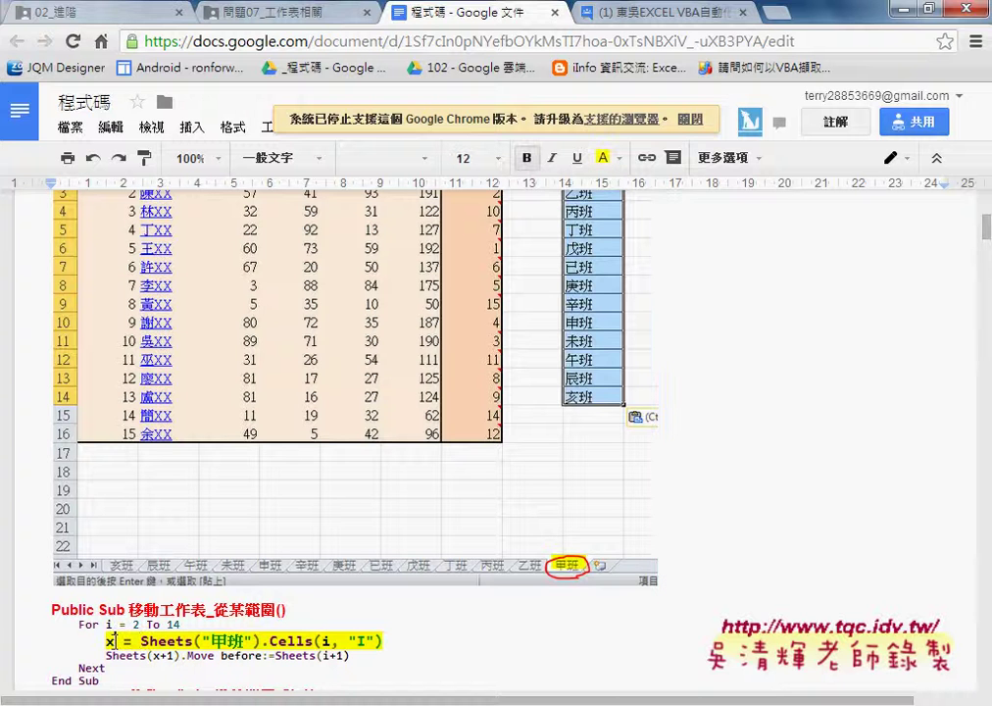
{"action": "left_click_drag", "start_coordinate": [106, 641], "coordinate": [193, 641]}
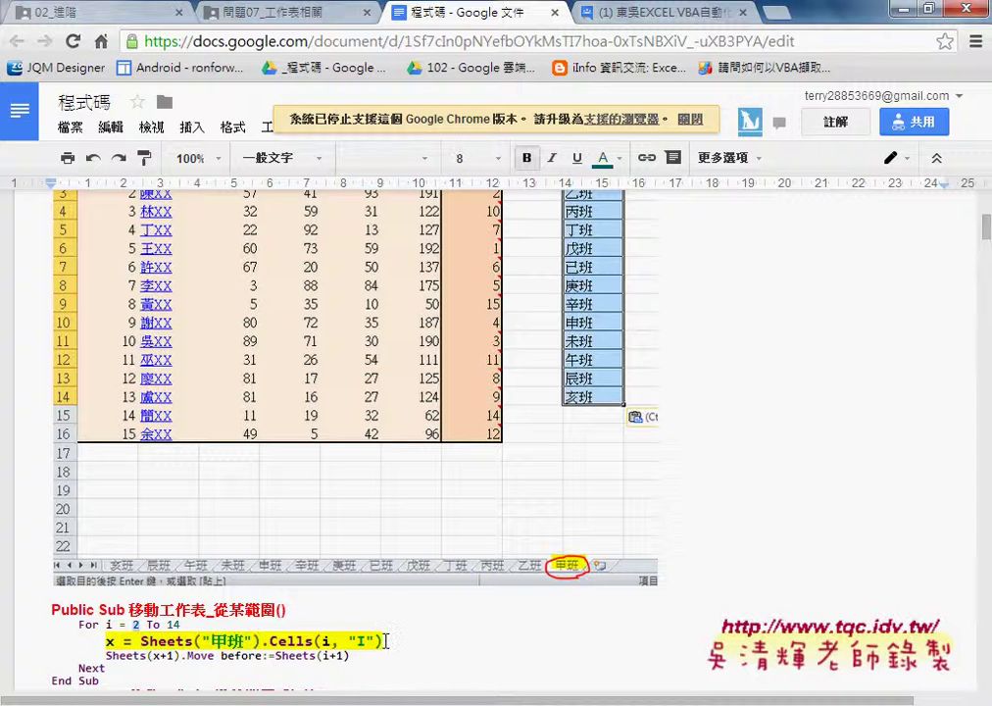
{"action": "scroll", "coordinate": [387, 638], "scroll_direction": "up", "scroll_amount": 2}
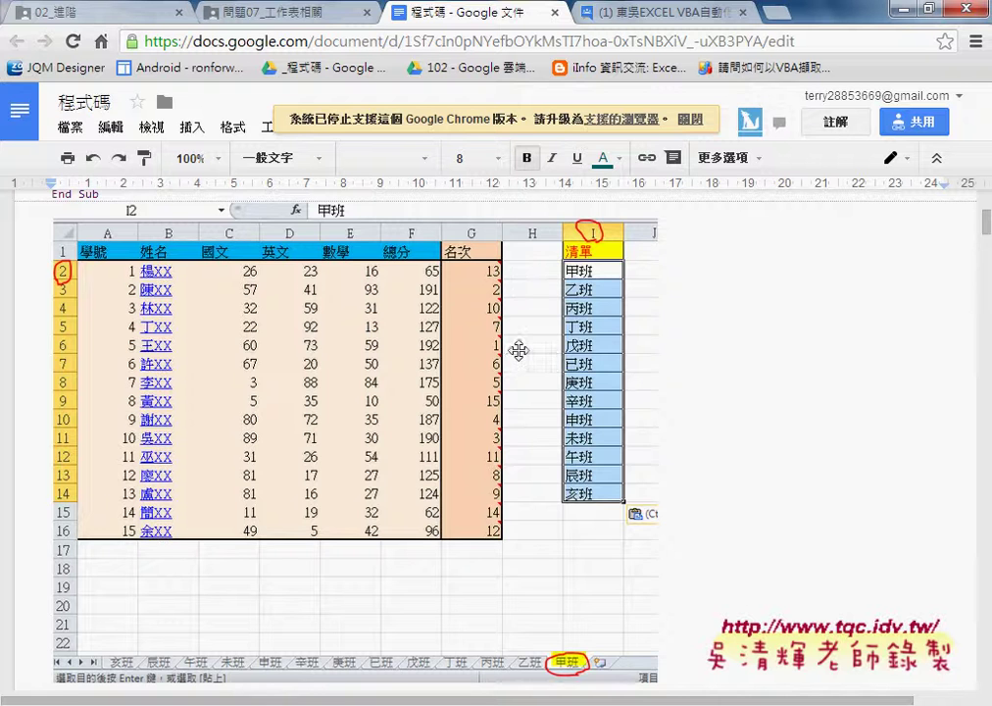
{"action": "scroll", "coordinate": [477, 443], "scroll_direction": "down", "scroll_amount": 2}
{"action": "scroll", "coordinate": [477, 443], "scroll_direction": "down", "scroll_amount": 2}
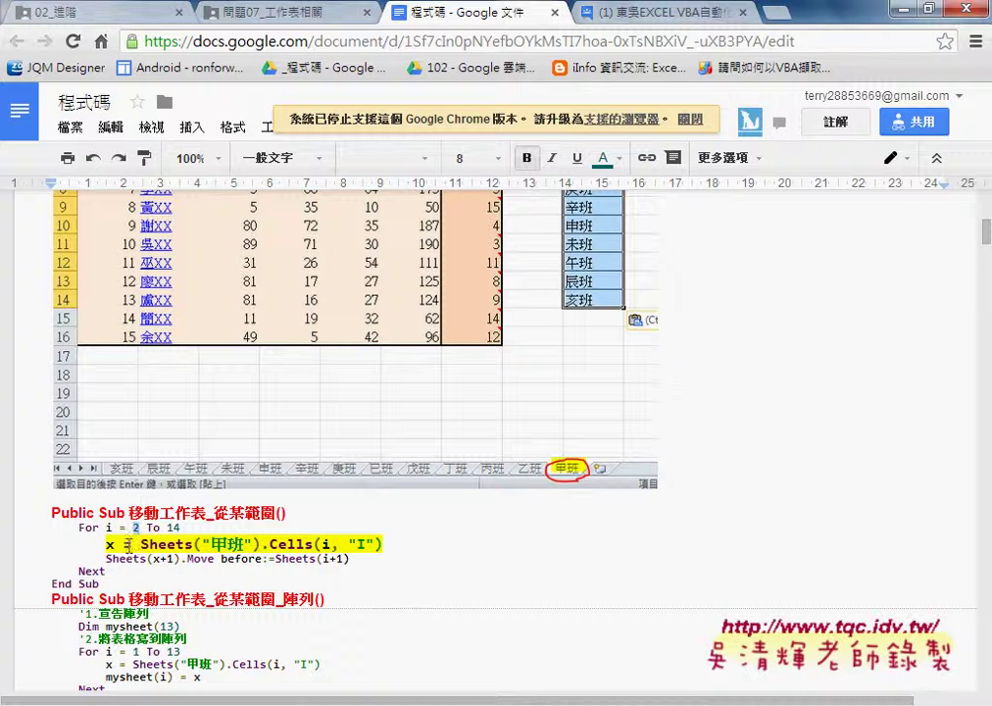
{"action": "left_click", "coordinate": [106, 544]}
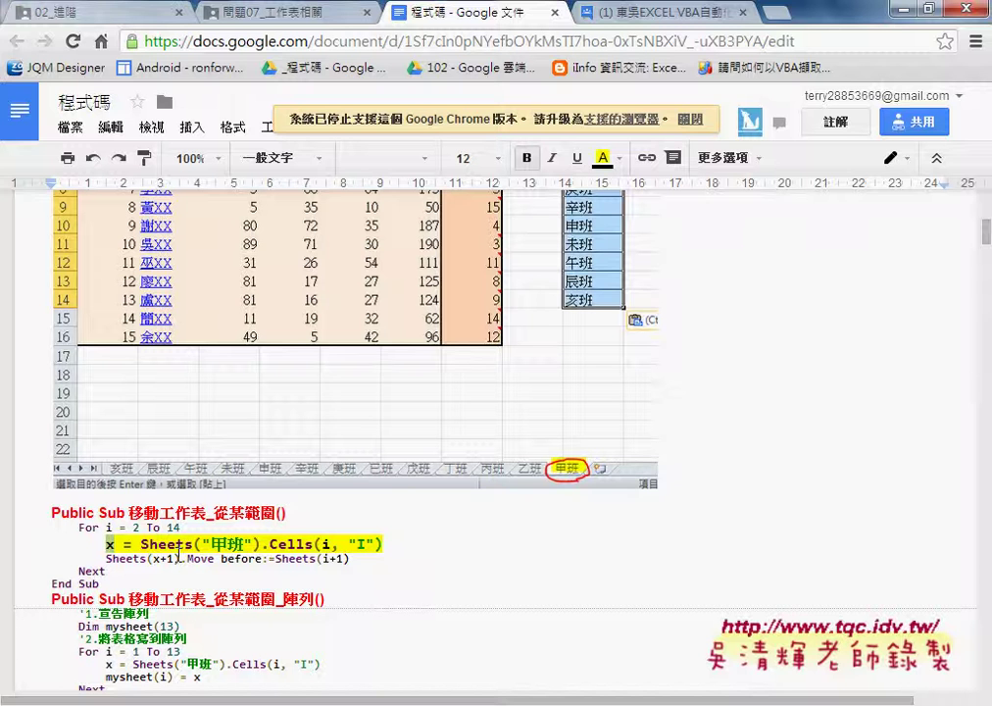
{"action": "left_click_drag", "start_coordinate": [384, 544], "coordinate": [127, 544]}
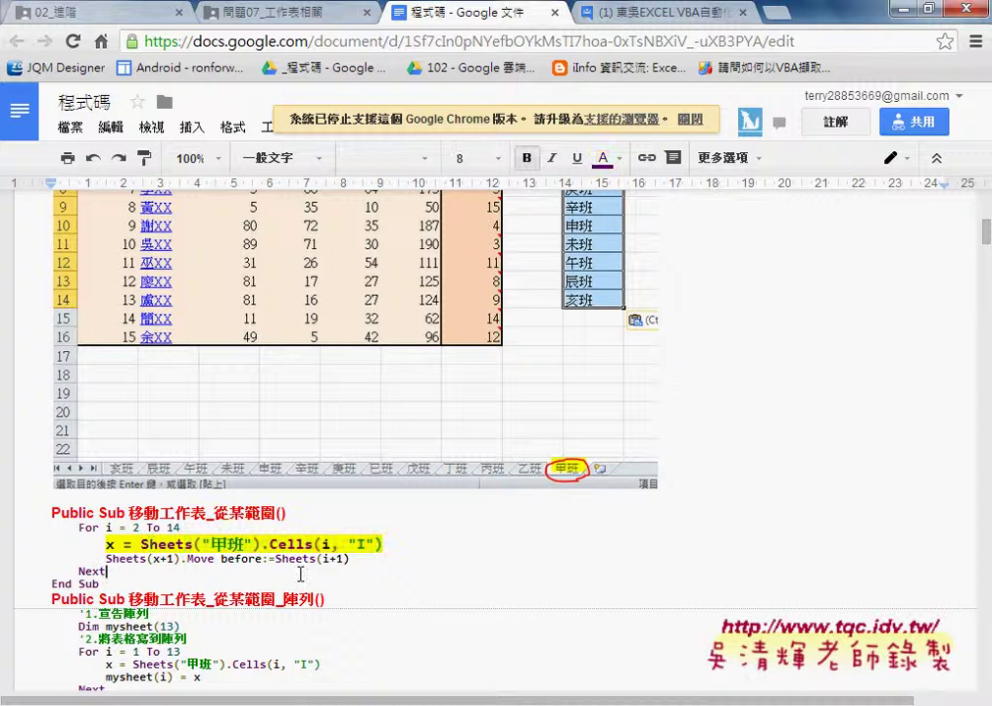
- Edit the Move line to read Sheets(x).Move before:=Sheets(i-1)
{"action": "left_click_drag", "start_coordinate": [154, 559], "coordinate": [176, 558]}
{"action": "type", "text": "x"}
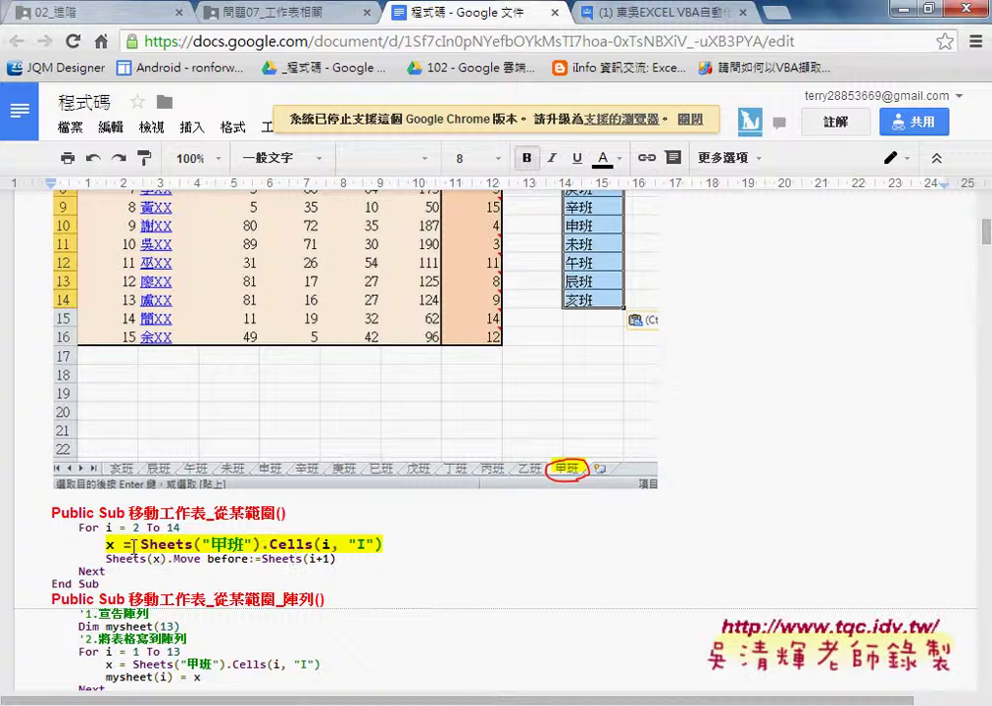
{"action": "left_click_drag", "start_coordinate": [169, 560], "coordinate": [106, 558]}
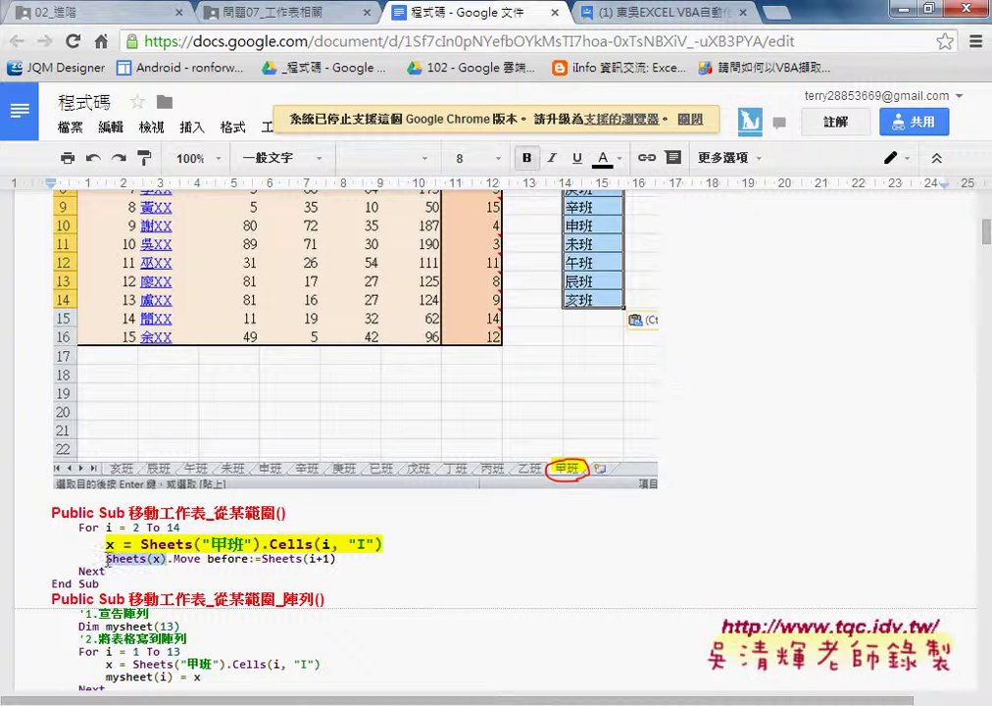
{"action": "left_click_drag", "start_coordinate": [335, 559], "coordinate": [301, 557]}
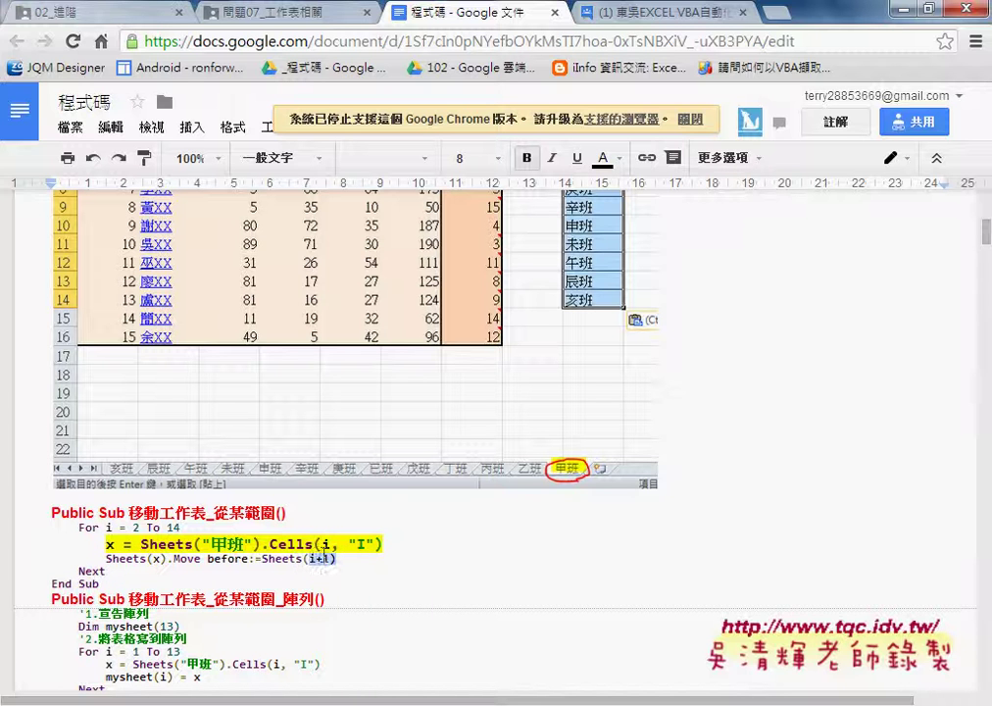
{"action": "left_click", "coordinate": [316, 556]}
{"action": "key", "text": "Delete"}
{"action": "type", "text": "-"}
- Check the new (i-1) target against the loop start value 2
{"action": "left_click_drag", "start_coordinate": [336, 559], "coordinate": [303, 558]}
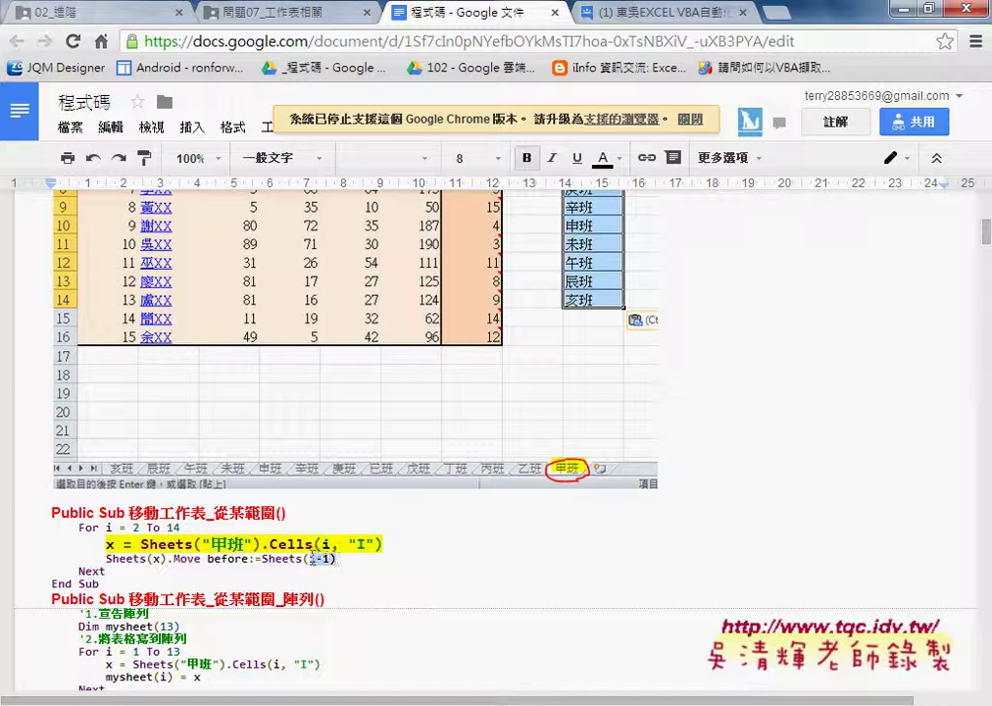
{"action": "left_click", "coordinate": [140, 527]}
{"action": "left_click_drag", "start_coordinate": [336, 558], "coordinate": [304, 559]}
- Scroll past the form screenshots to the btn01_Click code with its yellow SaveCopyAs lines
{"action": "scroll", "coordinate": [447, 528], "scroll_direction": "up", "scroll_amount": 2}
{"action": "scroll", "coordinate": [447, 529], "scroll_direction": "up", "scroll_amount": 3}
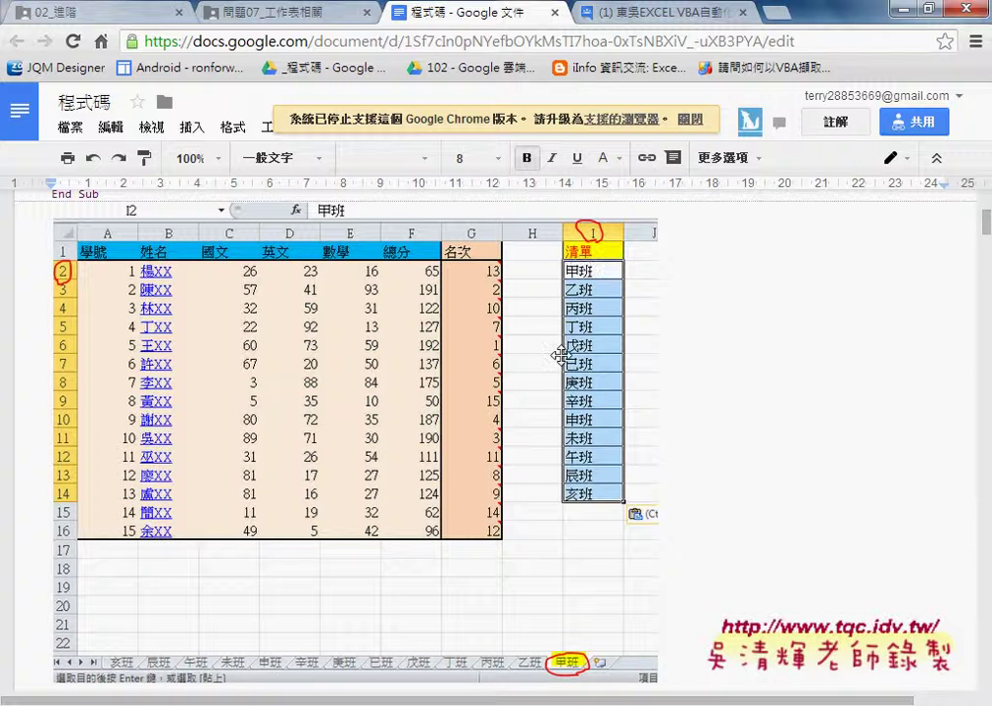
{"action": "scroll", "coordinate": [682, 420], "scroll_direction": "down", "scroll_amount": 5}
{"action": "scroll", "coordinate": [669, 436], "scroll_direction": "down", "scroll_amount": 2}
{"action": "scroll", "coordinate": [668, 436], "scroll_direction": "down", "scroll_amount": 1}
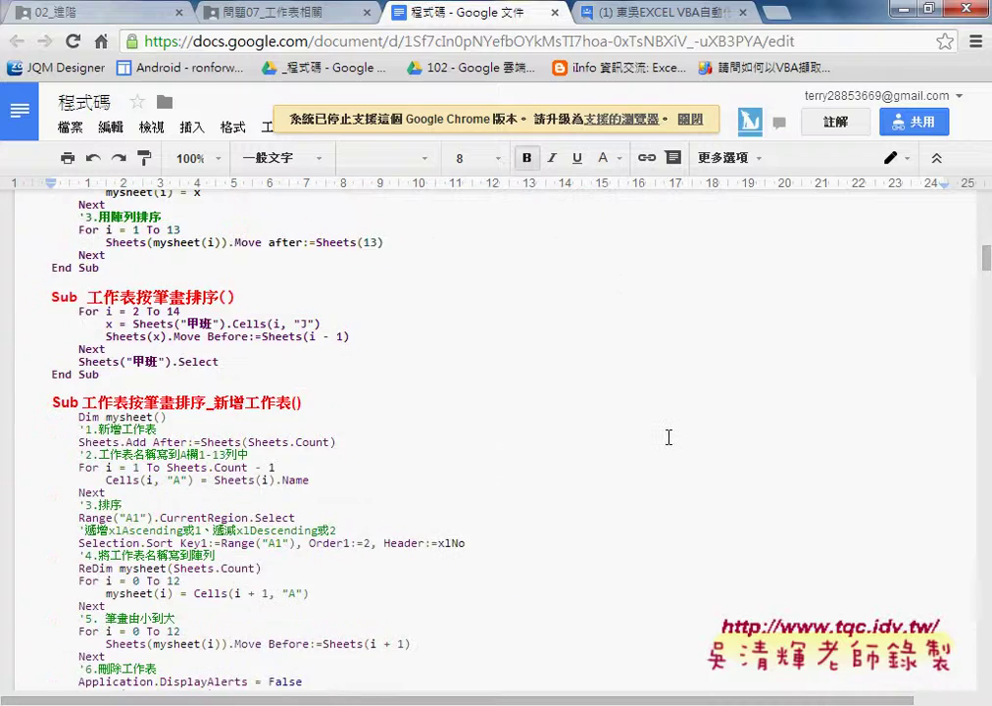
{"action": "scroll", "coordinate": [668, 437], "scroll_direction": "down", "scroll_amount": 1}
{"action": "scroll", "coordinate": [668, 436], "scroll_direction": "down", "scroll_amount": 1}
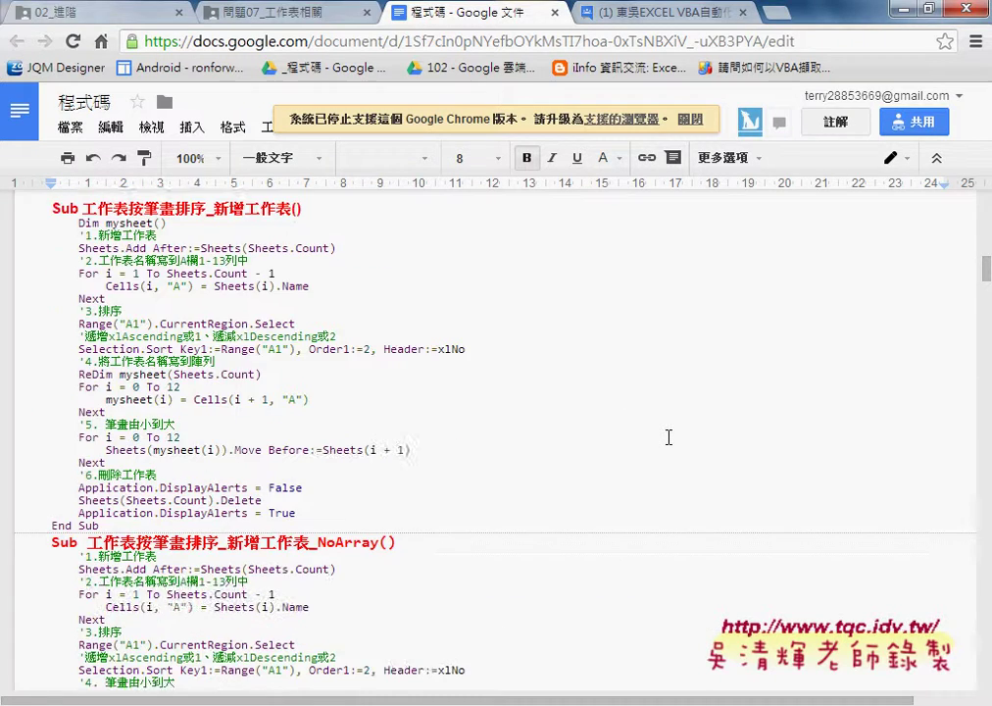
{"action": "scroll", "coordinate": [668, 436], "scroll_direction": "down", "scroll_amount": 1}
{"action": "scroll", "coordinate": [668, 436], "scroll_direction": "down", "scroll_amount": 4}
{"action": "scroll", "coordinate": [668, 437], "scroll_direction": "down", "scroll_amount": 2}
{"action": "scroll", "coordinate": [668, 436], "scroll_direction": "down", "scroll_amount": 2}
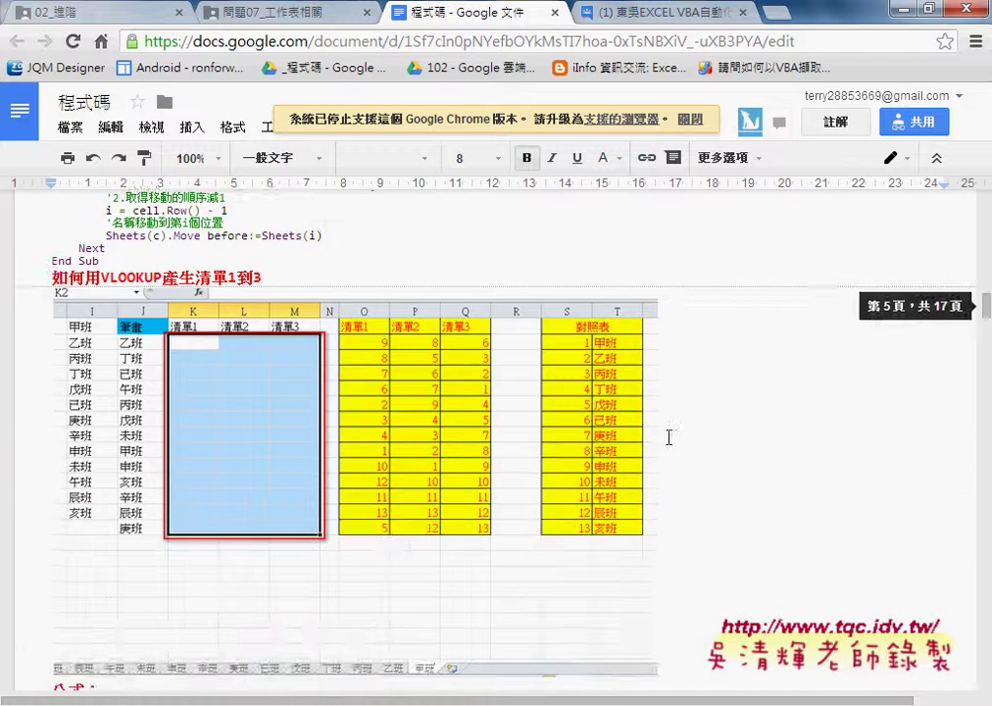
{"action": "scroll", "coordinate": [420, 467], "scroll_direction": "down", "scroll_amount": 4}
{"action": "scroll", "coordinate": [320, 335], "scroll_direction": "down", "scroll_amount": 1}
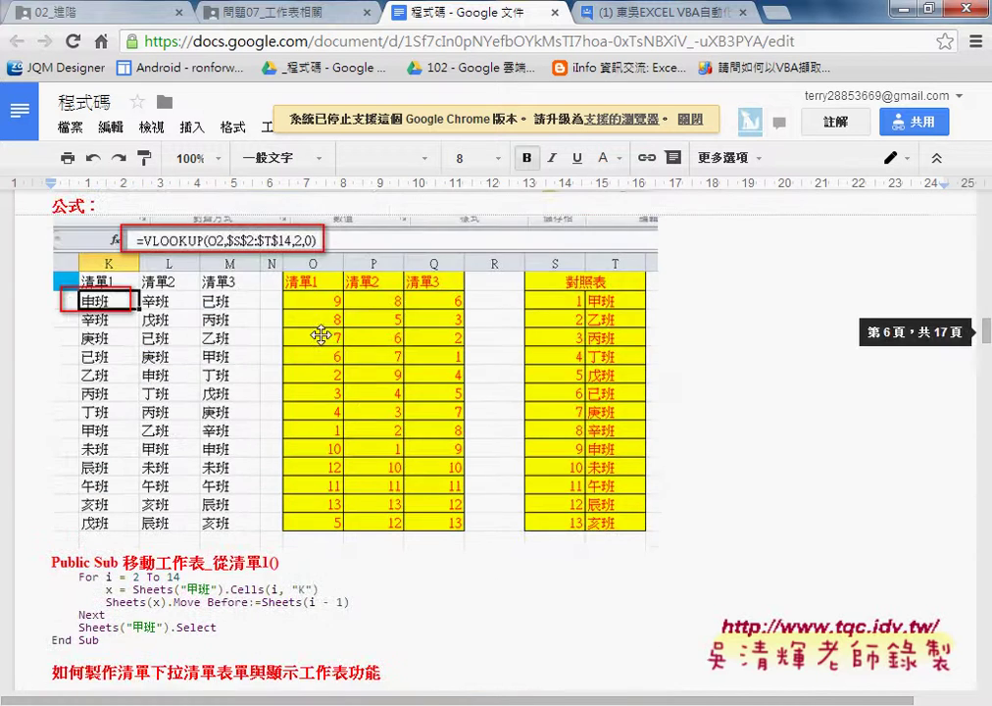
{"action": "scroll", "coordinate": [361, 420], "scroll_direction": "down", "scroll_amount": 2}
{"action": "scroll", "coordinate": [363, 422], "scroll_direction": "down", "scroll_amount": 1}
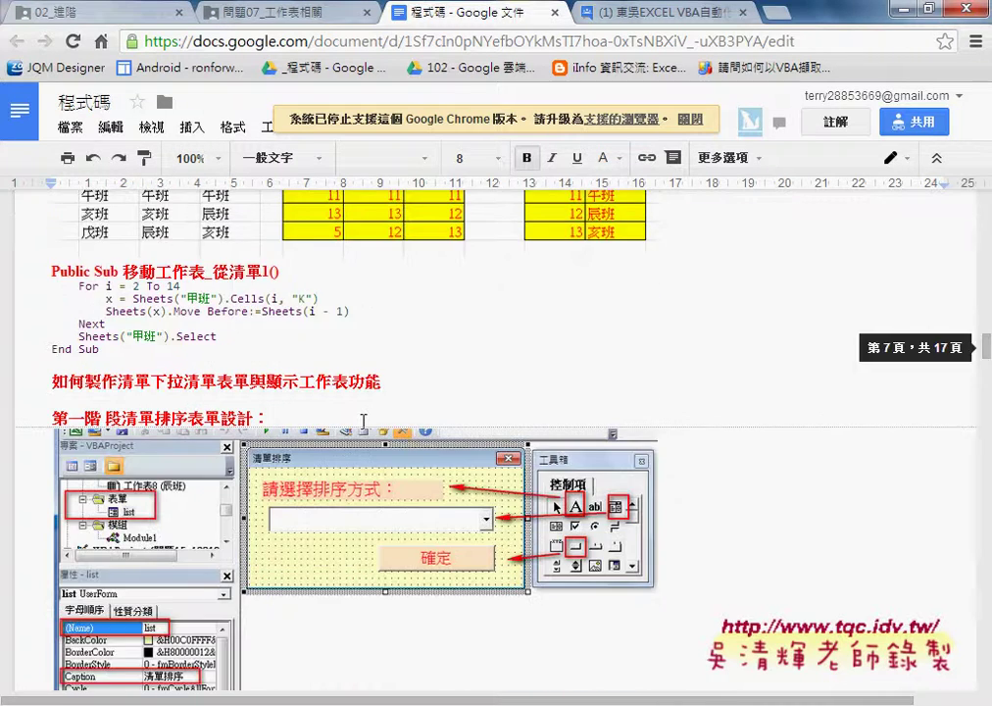
{"action": "scroll", "coordinate": [363, 421], "scroll_direction": "down", "scroll_amount": 1}
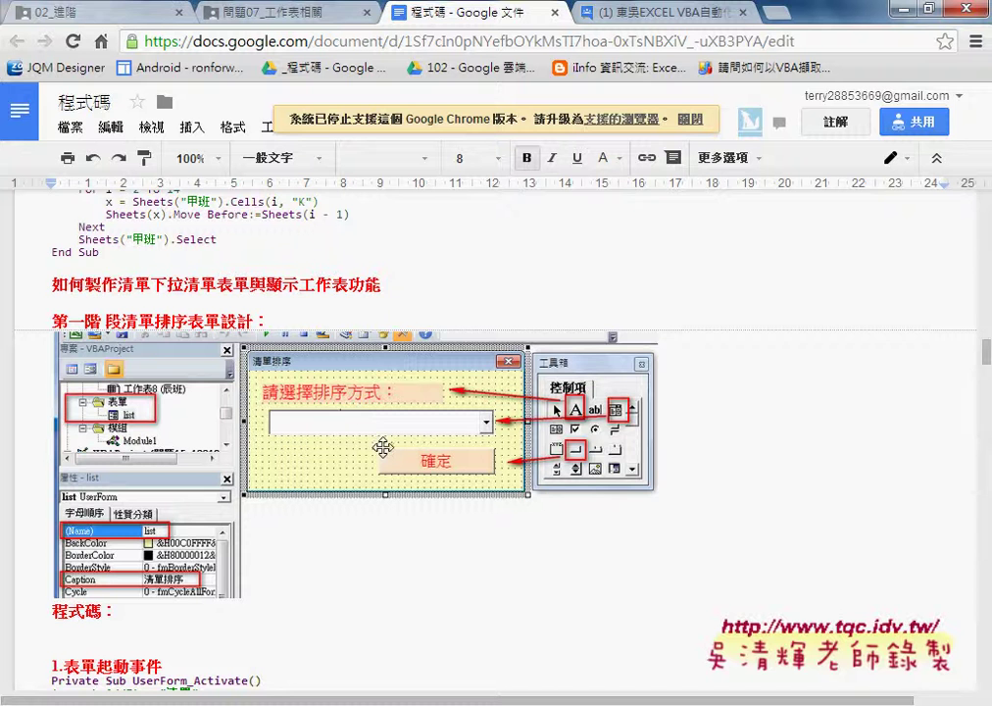
{"action": "scroll", "coordinate": [383, 447], "scroll_direction": "down", "scroll_amount": 2}
{"action": "scroll", "coordinate": [384, 448], "scroll_direction": "down", "scroll_amount": 1}
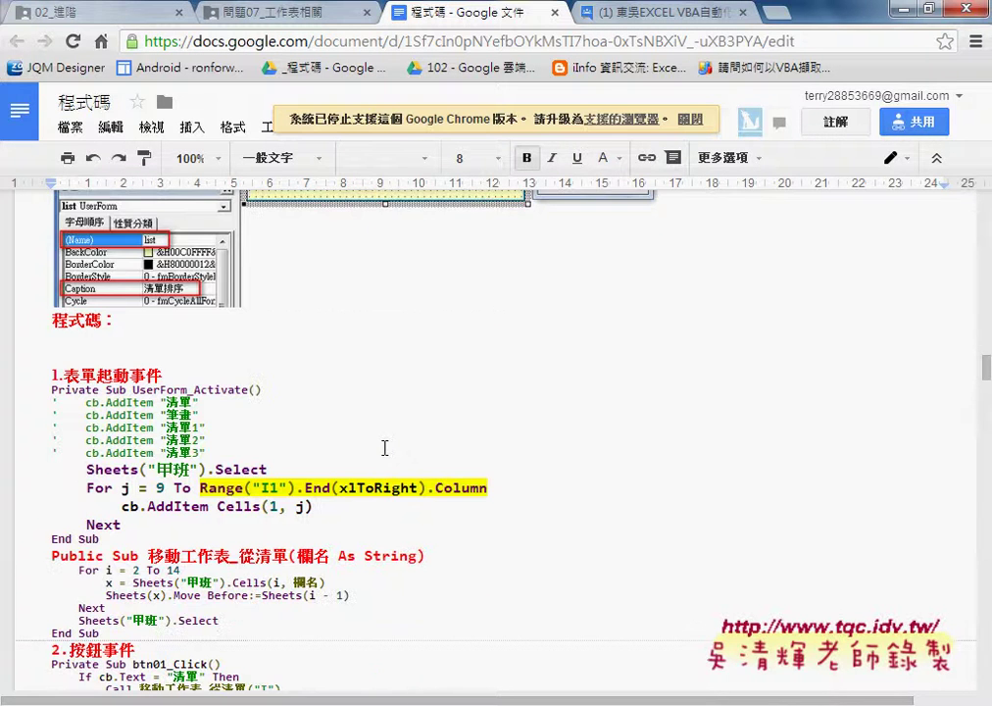
{"action": "scroll", "coordinate": [385, 447], "scroll_direction": "down", "scroll_amount": 1}
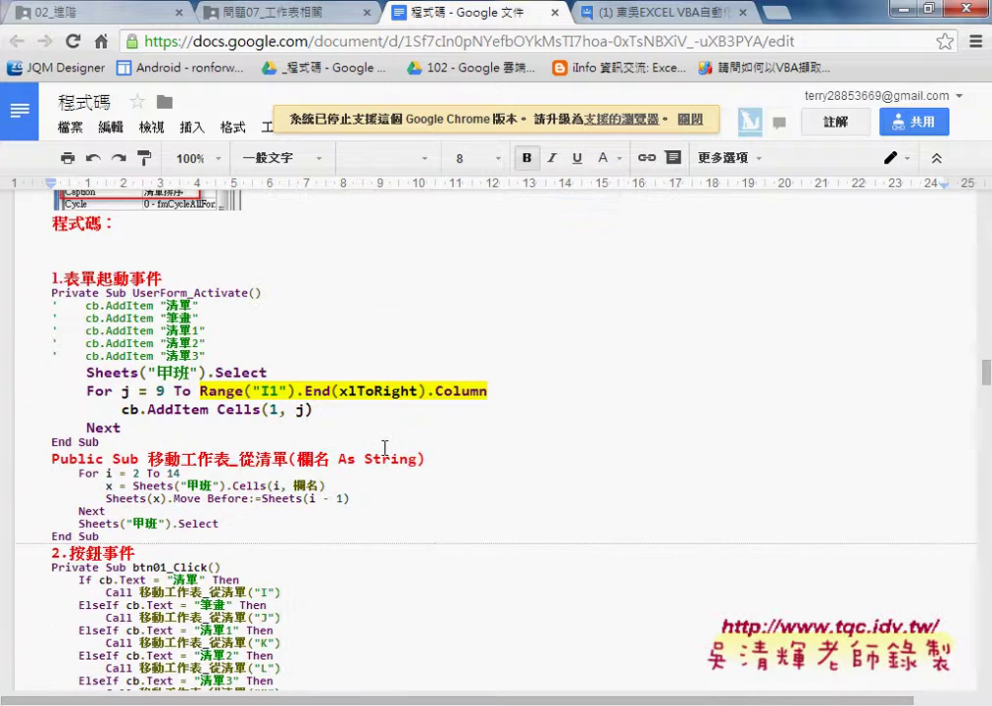
{"action": "scroll", "coordinate": [384, 448], "scroll_direction": "down", "scroll_amount": 2}
{"action": "scroll", "coordinate": [384, 448], "scroll_direction": "down", "scroll_amount": 1}
{"action": "scroll", "coordinate": [384, 447], "scroll_direction": "down", "scroll_amount": 2}
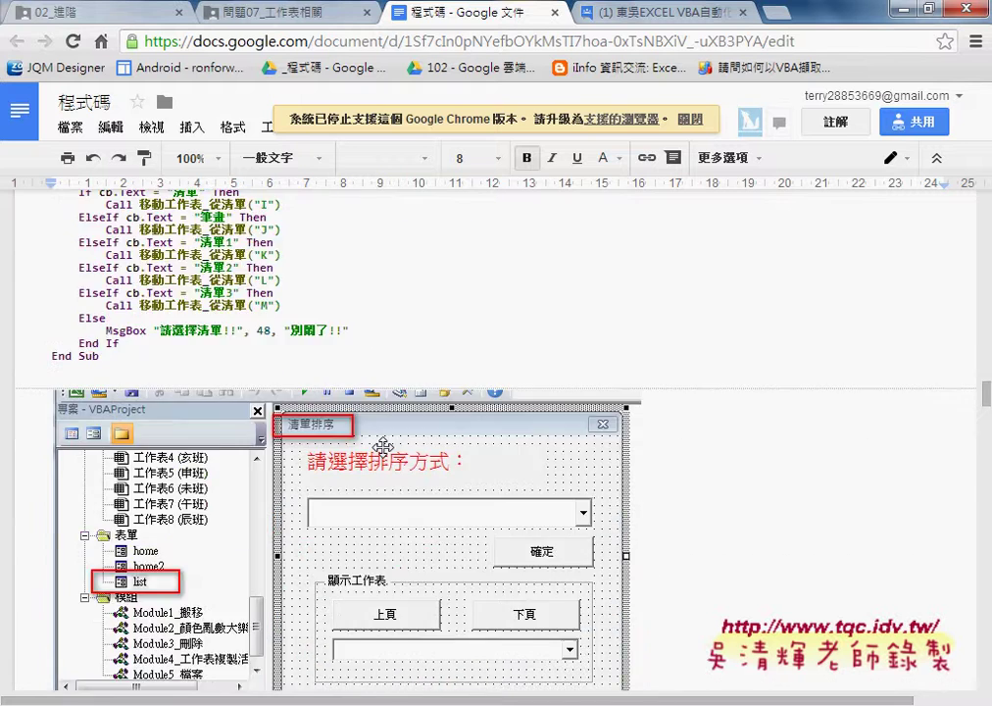
{"action": "scroll", "coordinate": [384, 448], "scroll_direction": "down", "scroll_amount": 4}
{"action": "scroll", "coordinate": [384, 448], "scroll_direction": "down", "scroll_amount": 1}
{"action": "scroll", "coordinate": [384, 447], "scroll_direction": "down", "scroll_amount": 1}
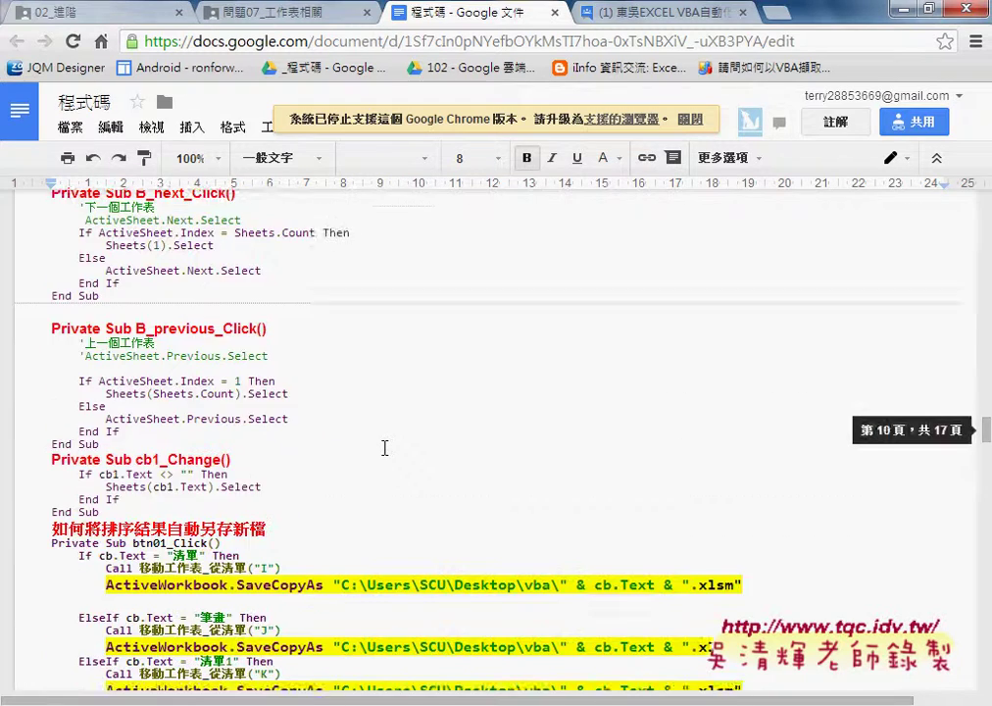
{"action": "scroll", "coordinate": [384, 448], "scroll_direction": "down", "scroll_amount": 1}
{"action": "scroll", "coordinate": [384, 447], "scroll_direction": "down", "scroll_amount": 1}
{"action": "scroll", "coordinate": [384, 448], "scroll_direction": "down", "scroll_amount": 1}
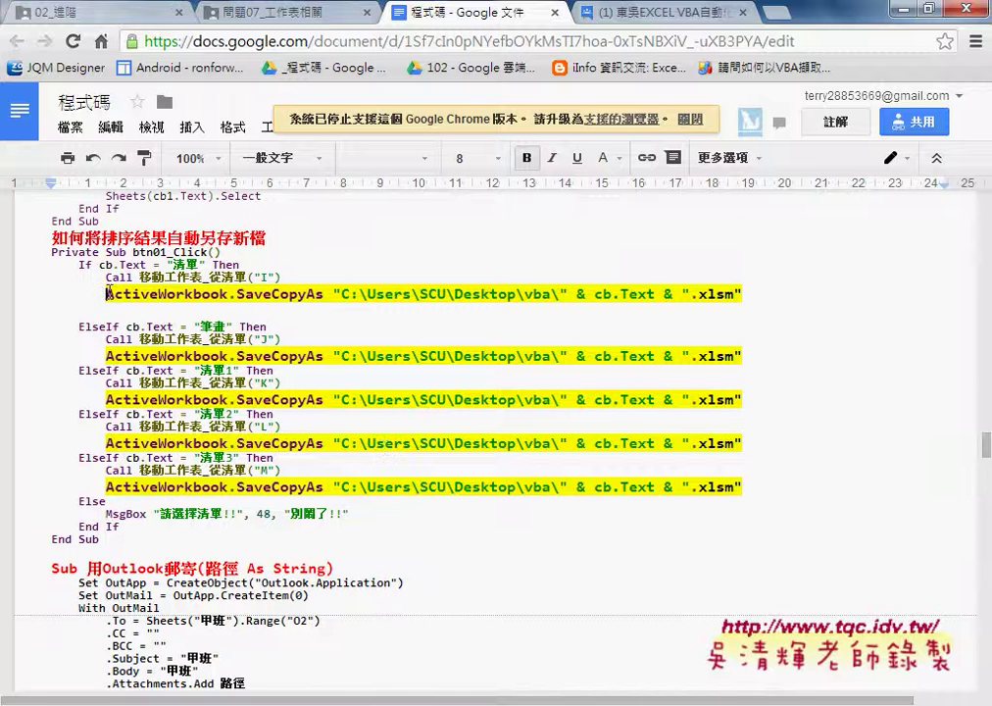
{"action": "mouse_move", "coordinate": [105, 293]}
{"action": "left_mouse_down"}
{"action": "mouse_move", "coordinate": [373, 283]}
{"action": "mouse_move", "coordinate": [326, 293]}
{"action": "left_mouse_up"}
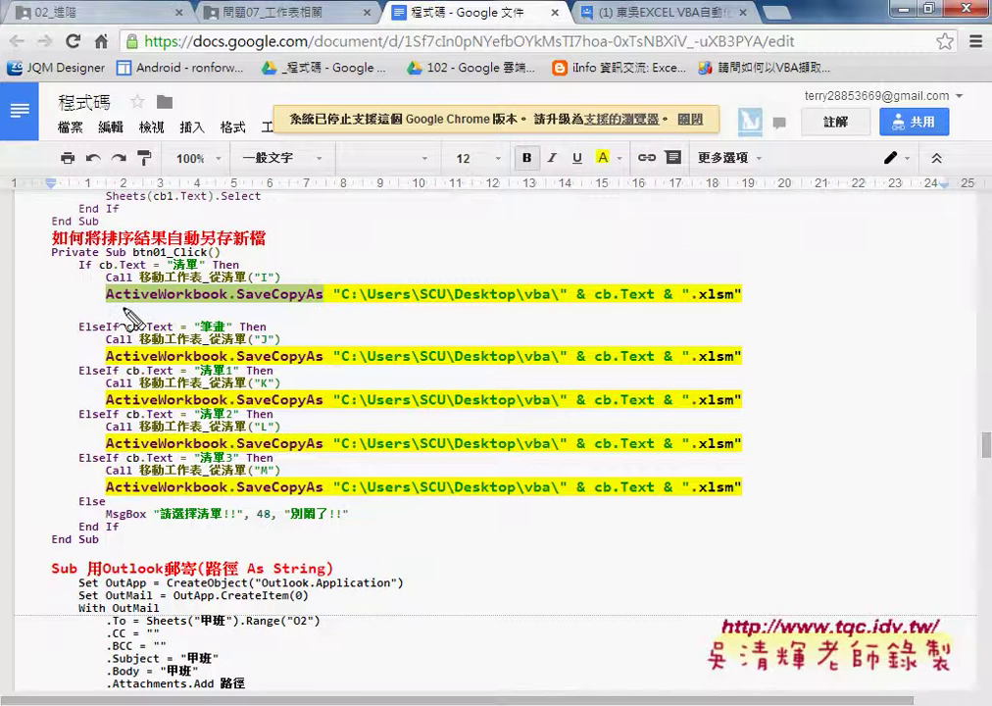
{"action": "left_click_drag", "start_coordinate": [111, 305], "coordinate": [223, 307]}
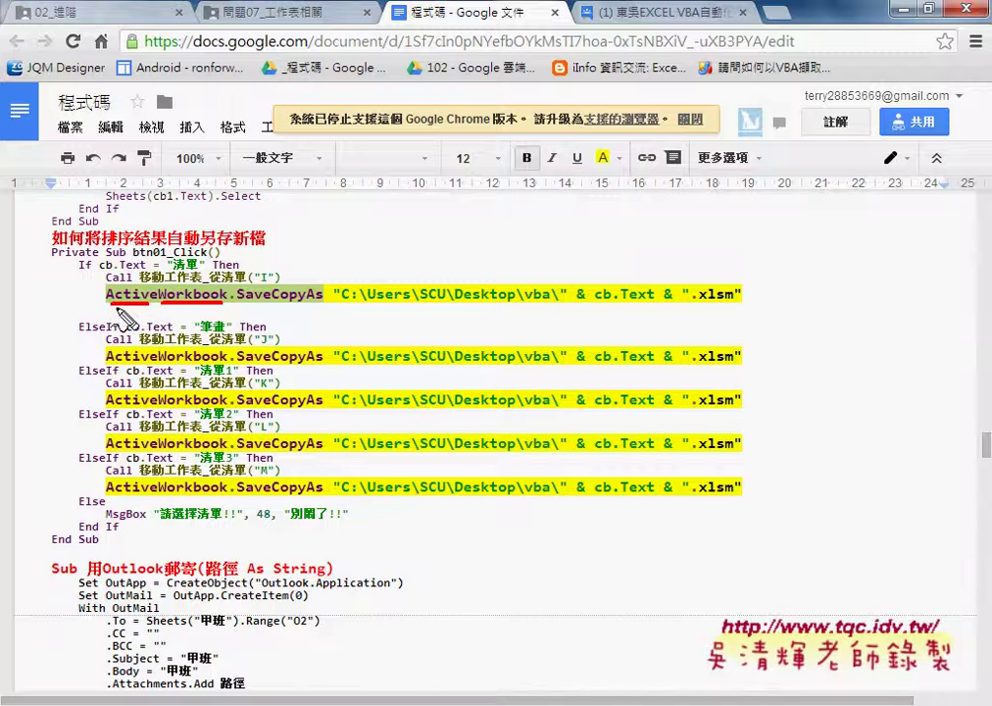
{"action": "left_click_drag", "start_coordinate": [111, 306], "coordinate": [157, 306]}
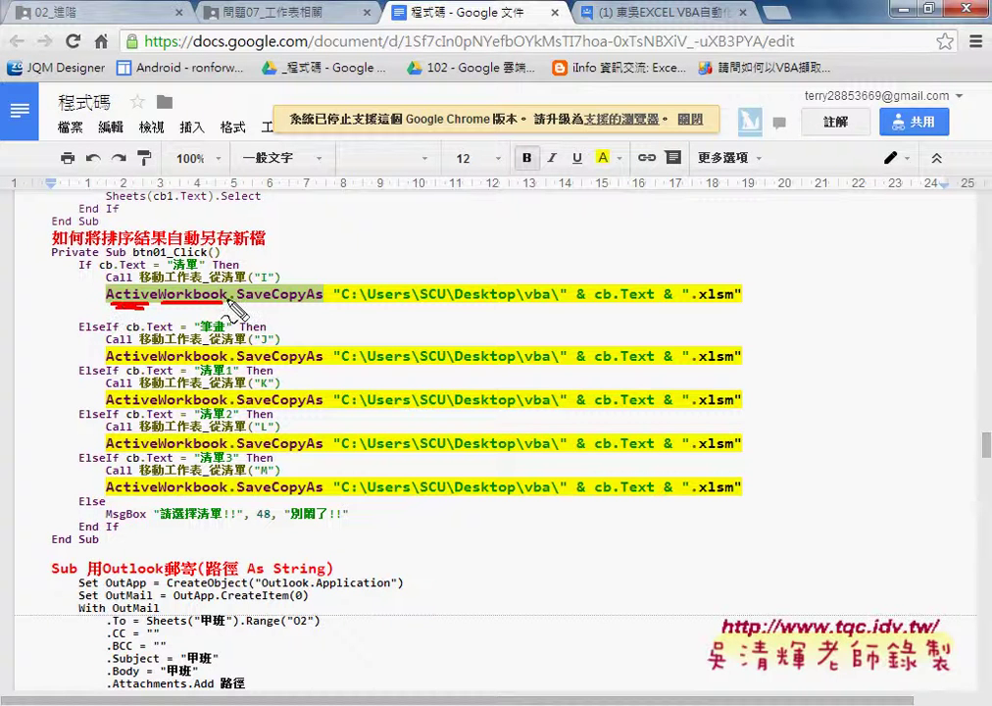
{"action": "left_click", "coordinate": [236, 310]}
{"action": "left_click_drag", "start_coordinate": [236, 310], "coordinate": [235, 323]}
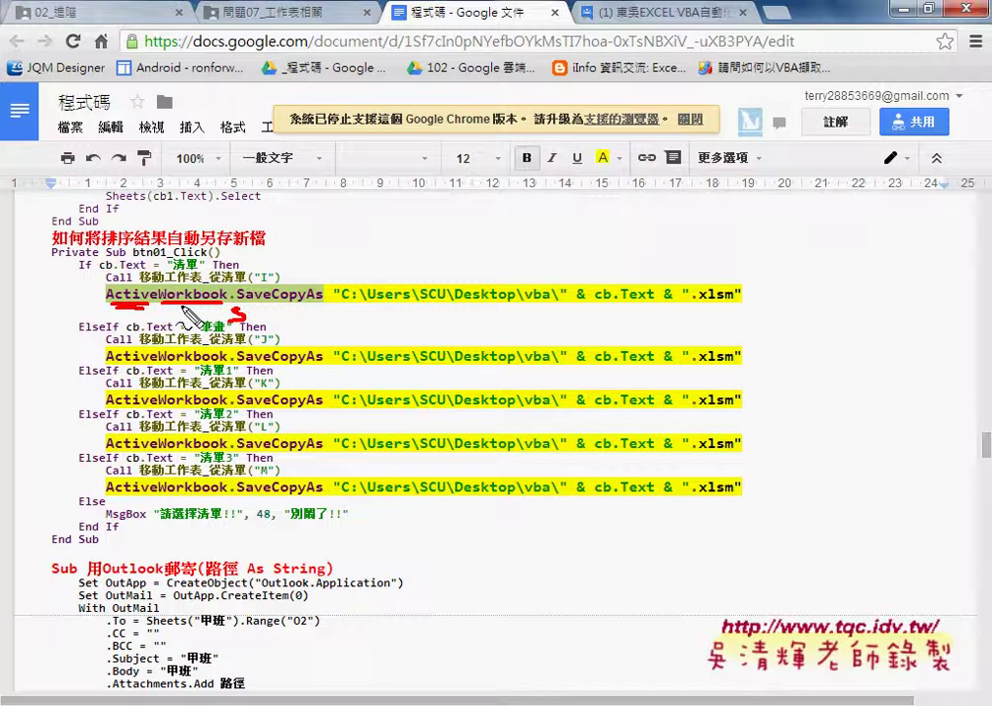
{"action": "key", "text": "Escape"}
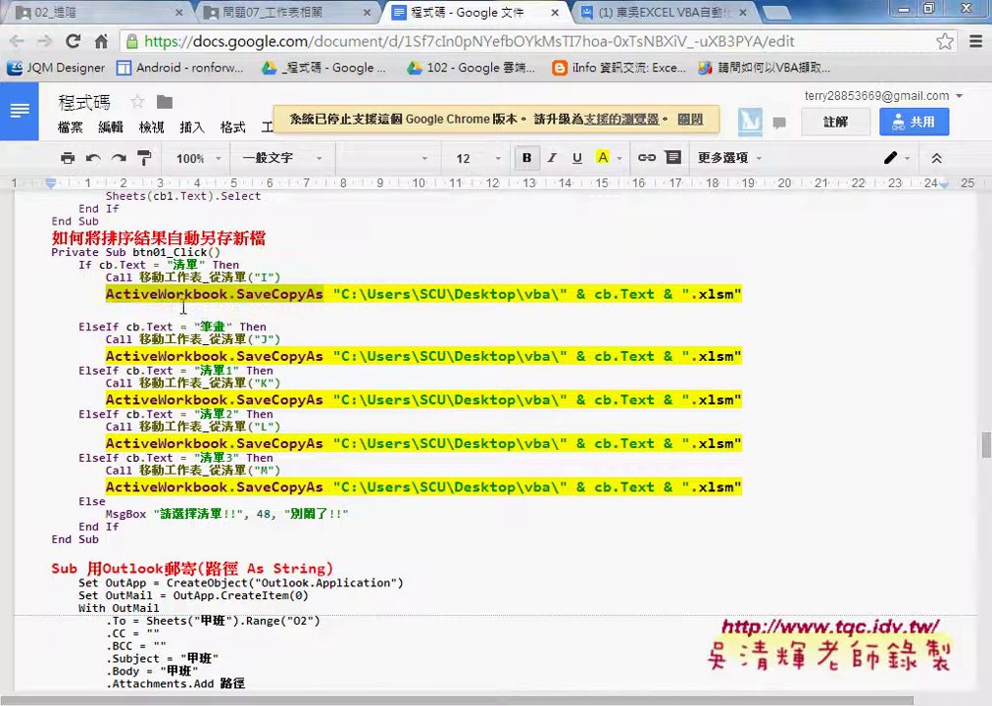
{"action": "left_click_drag", "start_coordinate": [236, 293], "coordinate": [320, 293]}
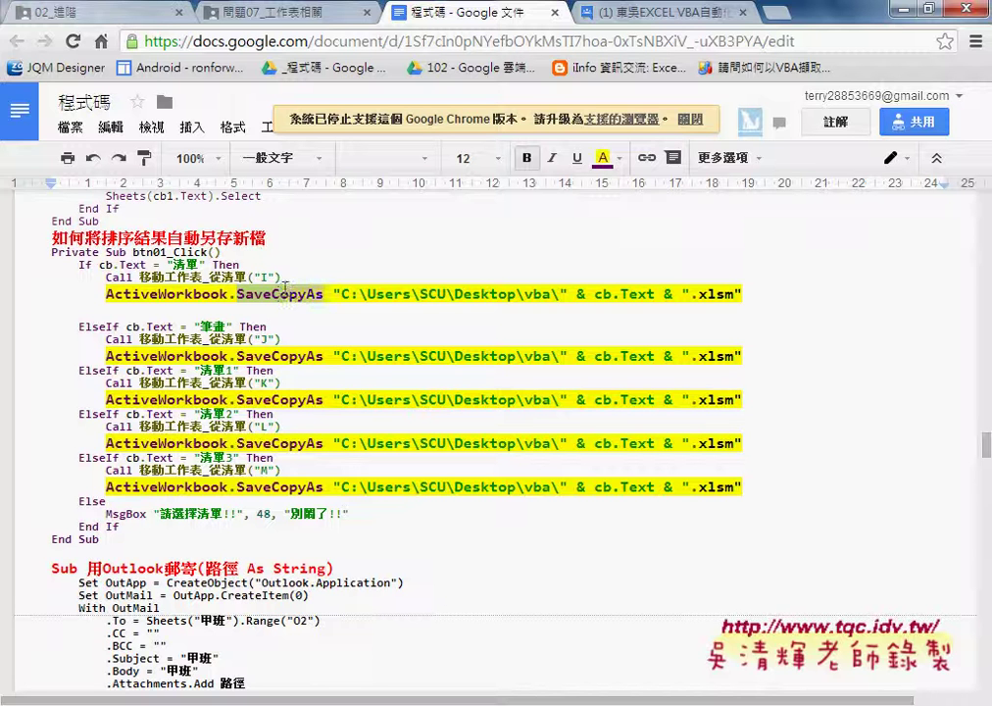
{"action": "left_click_drag", "start_coordinate": [272, 293], "coordinate": [303, 293]}
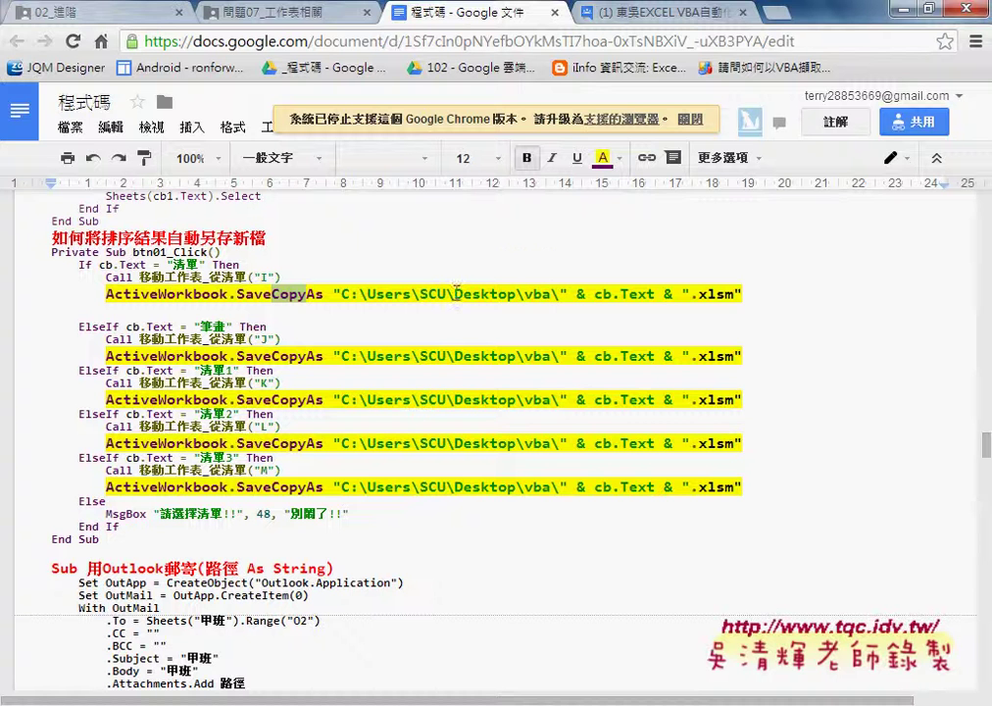
{"action": "left_click_drag", "start_coordinate": [455, 293], "coordinate": [512, 293]}
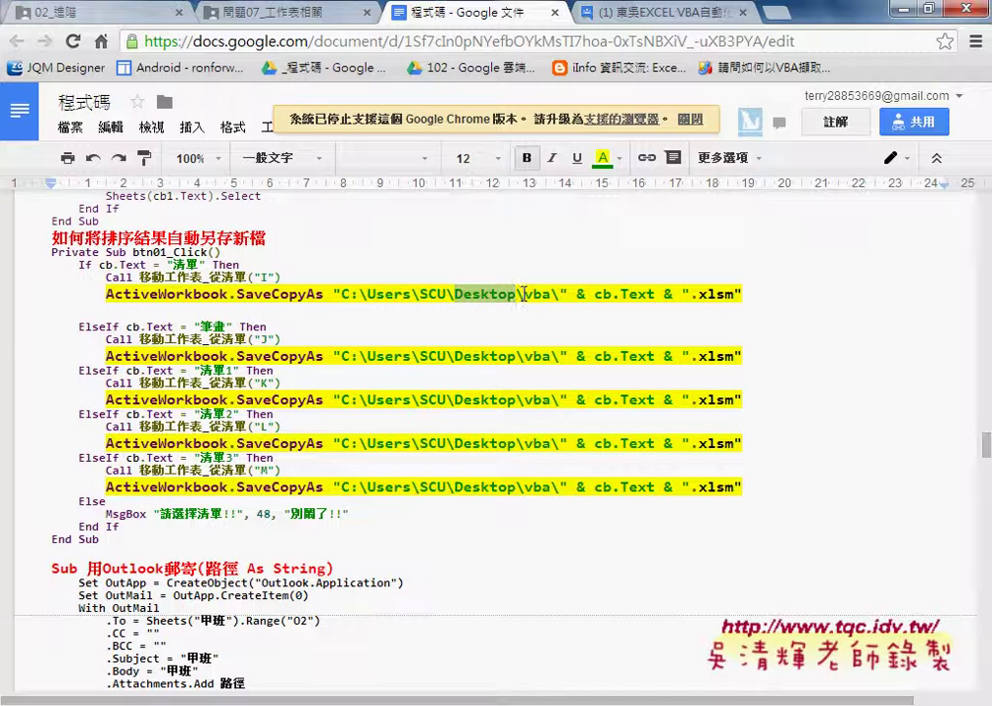
{"action": "left_click_drag", "start_coordinate": [525, 294], "coordinate": [555, 294]}
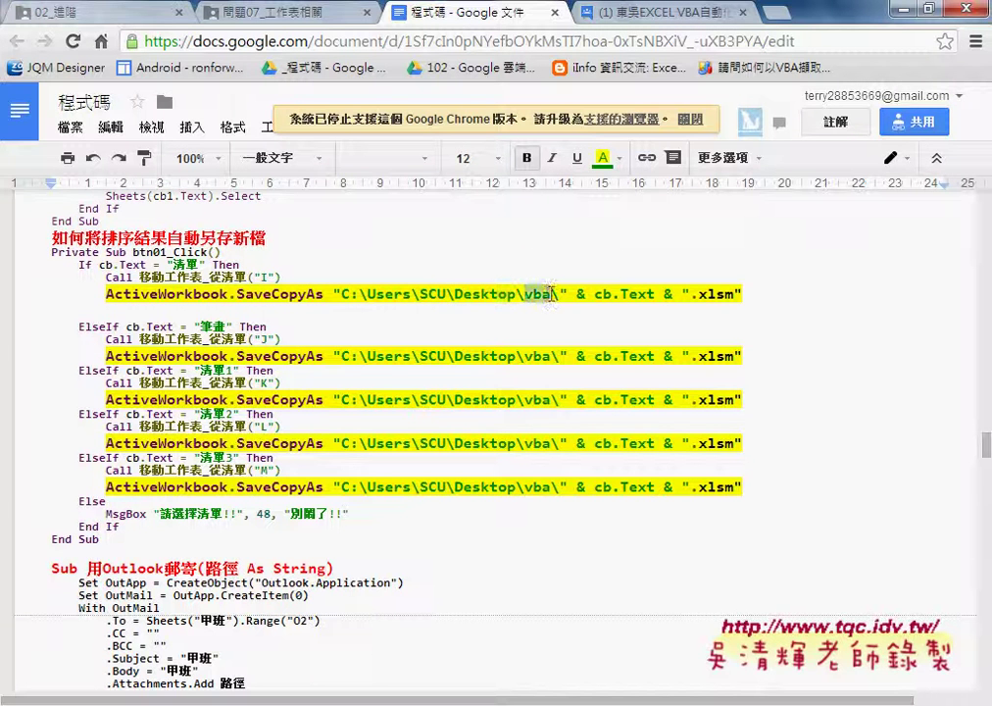
{"action": "left_click_drag", "start_coordinate": [593, 294], "coordinate": [743, 294]}
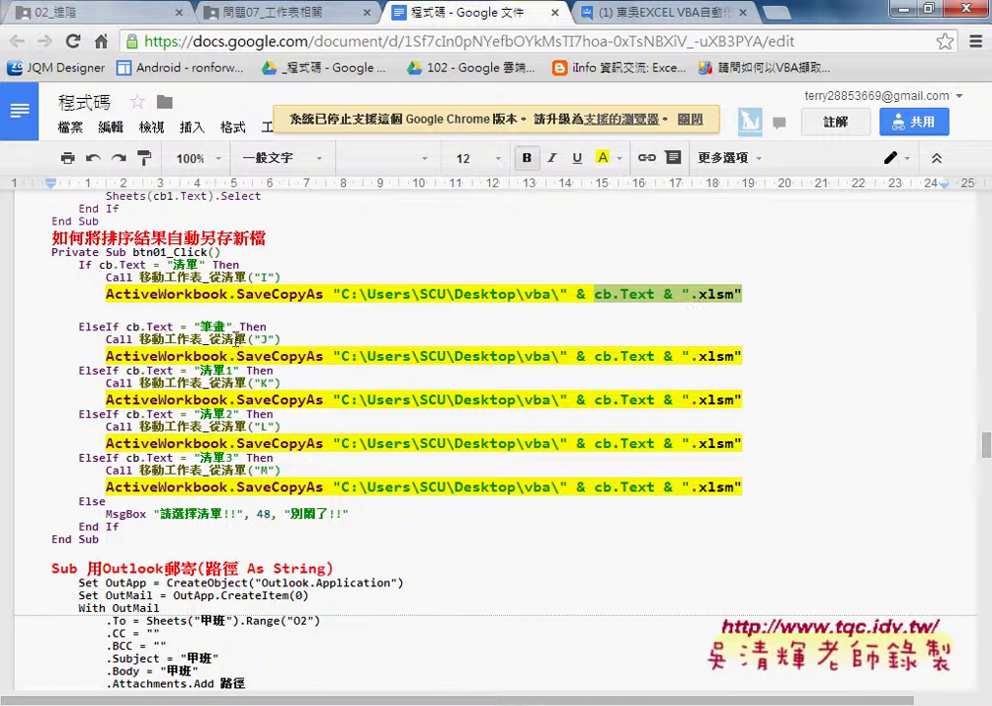
- Scroll to the 用Outlook郵寄 sub and select its 路徑 parameter
{"action": "scroll", "coordinate": [348, 297], "scroll_direction": "down", "scroll_amount": 4}
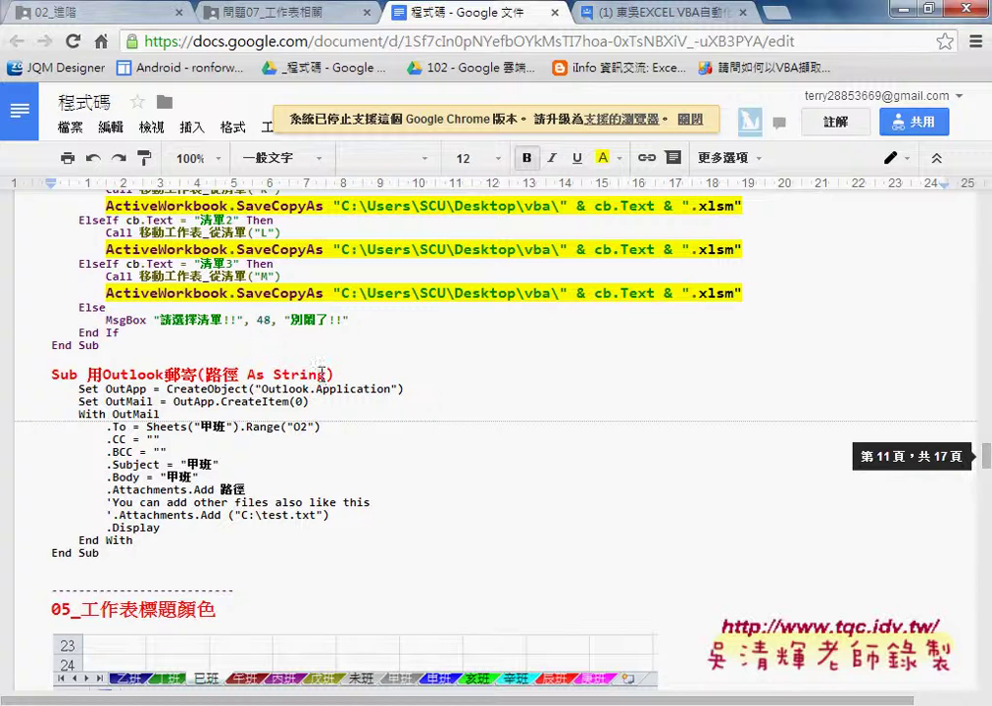
{"action": "left_click_drag", "start_coordinate": [87, 374], "coordinate": [196, 369]}
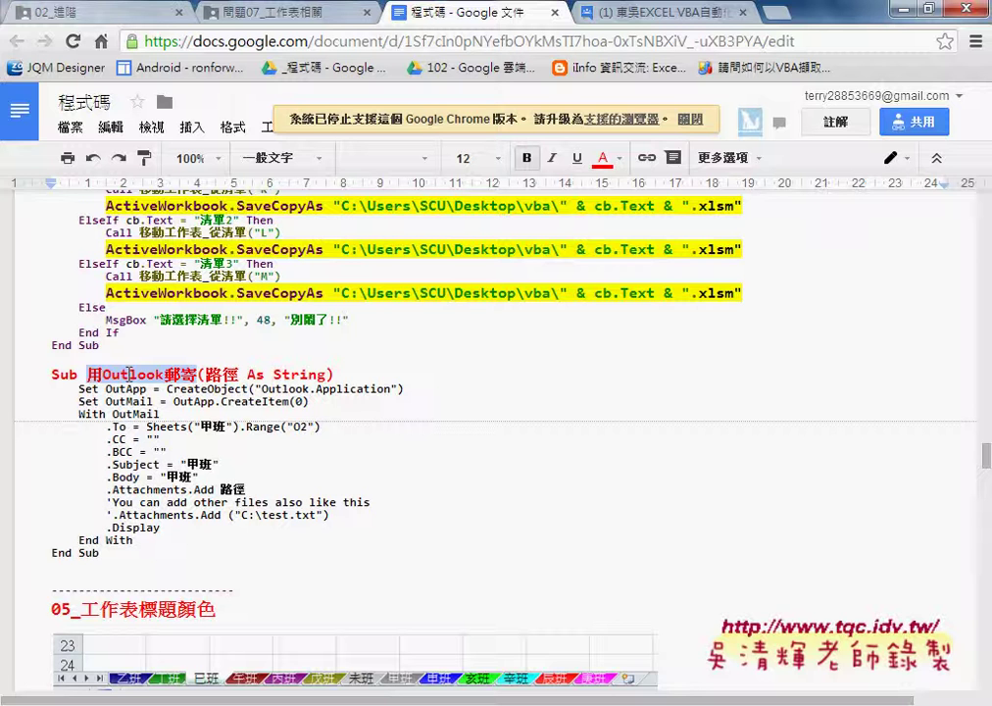
{"action": "left_click", "coordinate": [128, 374]}
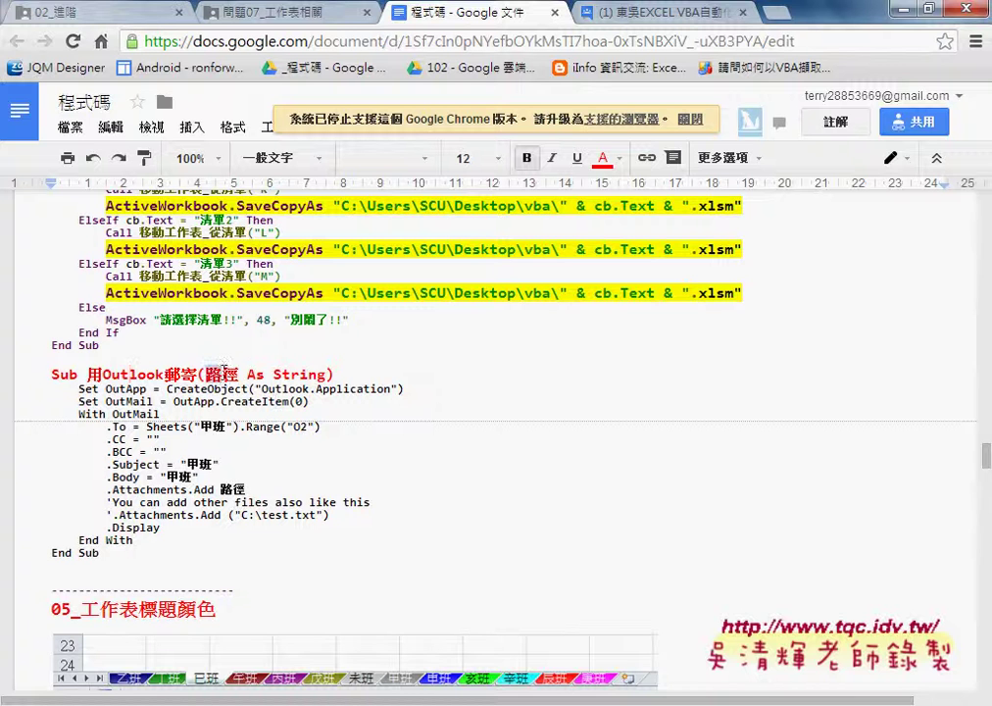
{"action": "double_click", "coordinate": [223, 371]}
- Make the .Attachments.Add 路徑 line 12 pt and red
{"action": "left_click_drag", "start_coordinate": [111, 489], "coordinate": [253, 489]}
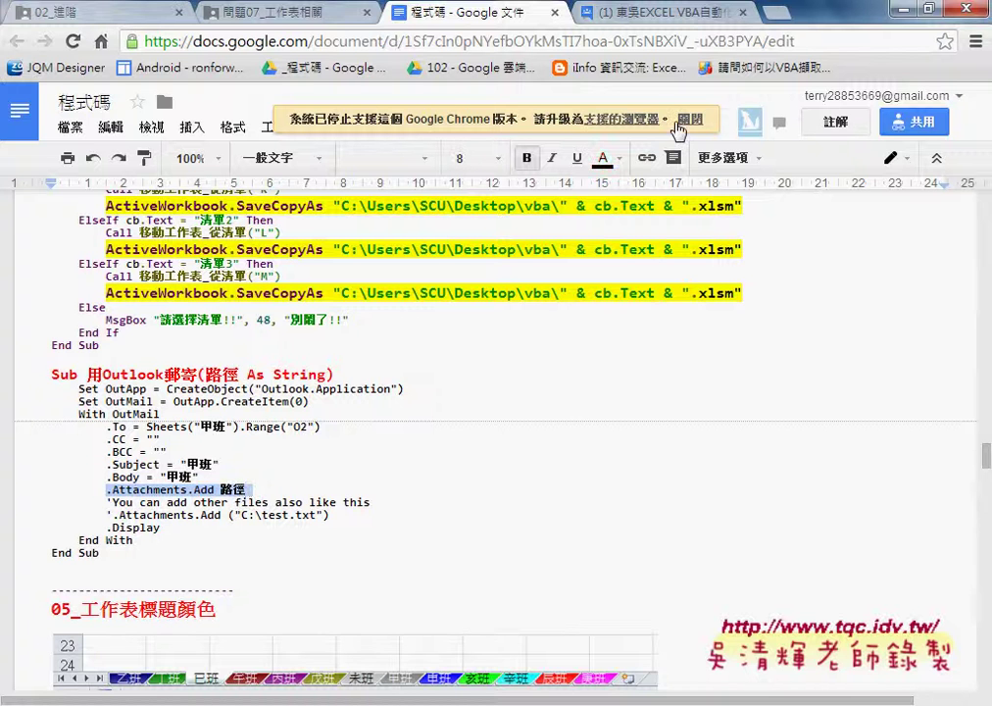
{"action": "left_click", "coordinate": [686, 120]}
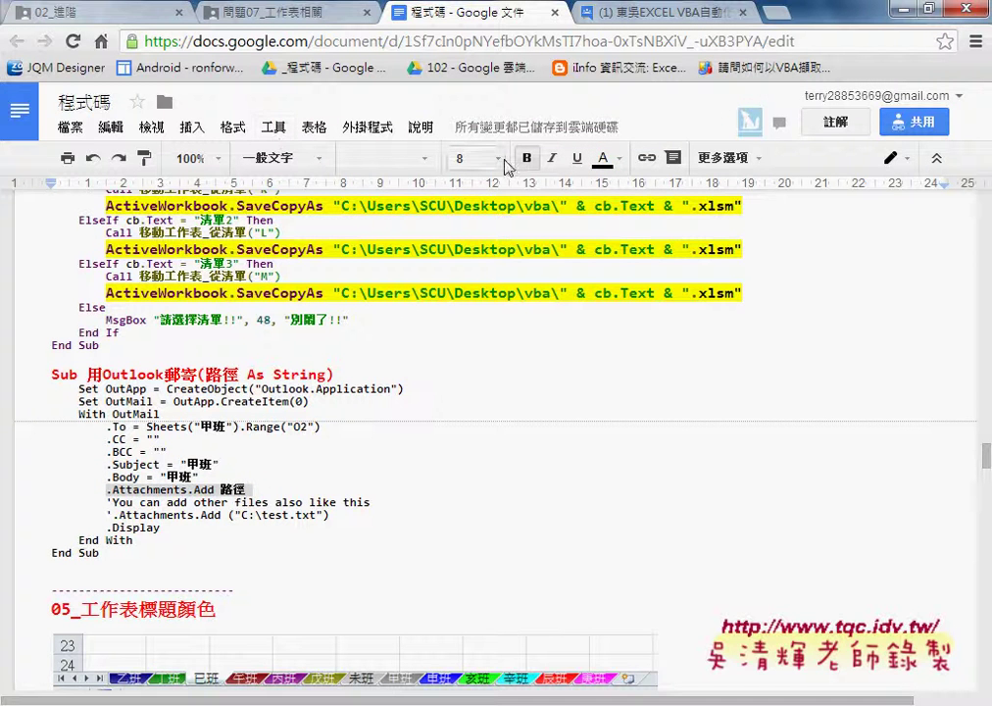
{"action": "left_click", "coordinate": [497, 159]}
{"action": "left_click", "coordinate": [487, 300]}
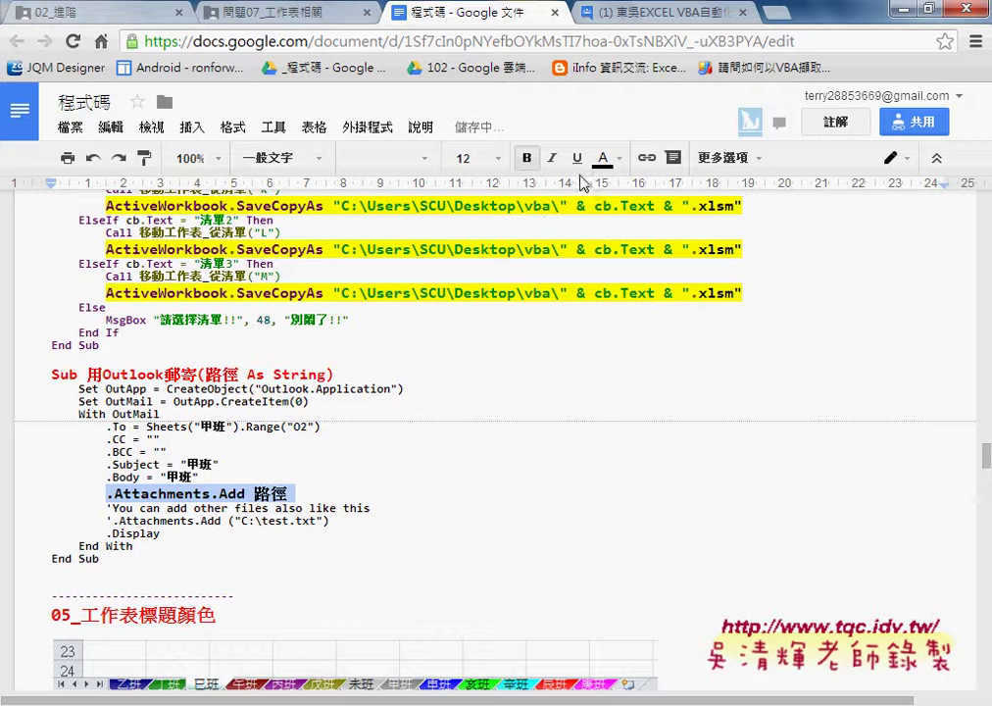
{"action": "left_click", "coordinate": [601, 159]}
{"action": "left_click", "coordinate": [630, 254]}
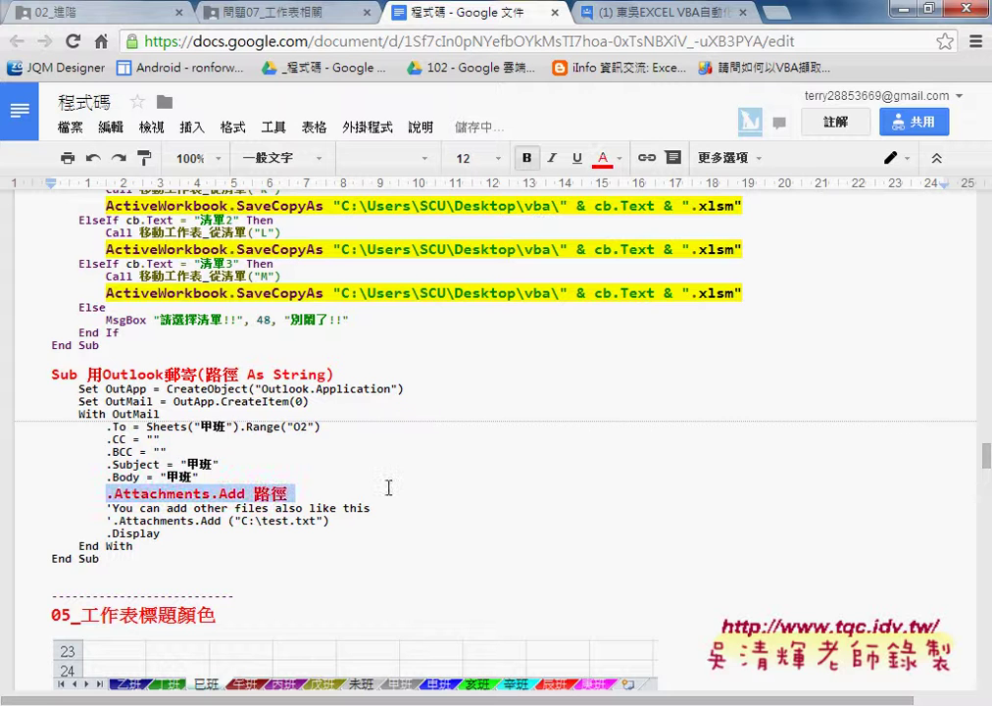
- Compare the 路徑 parameter with the 路徑 in .Attachments.Add and the SaveCopyAs path
{"action": "double_click", "coordinate": [223, 375]}
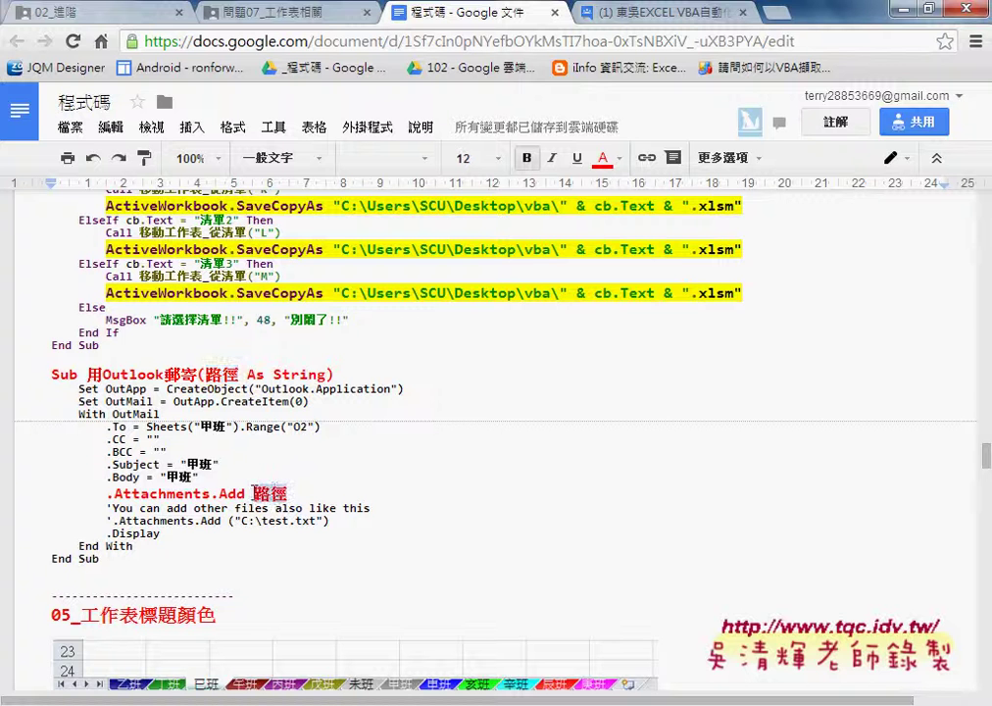
{"action": "double_click", "coordinate": [271, 493]}
{"action": "left_click_drag", "start_coordinate": [106, 493], "coordinate": [247, 493]}
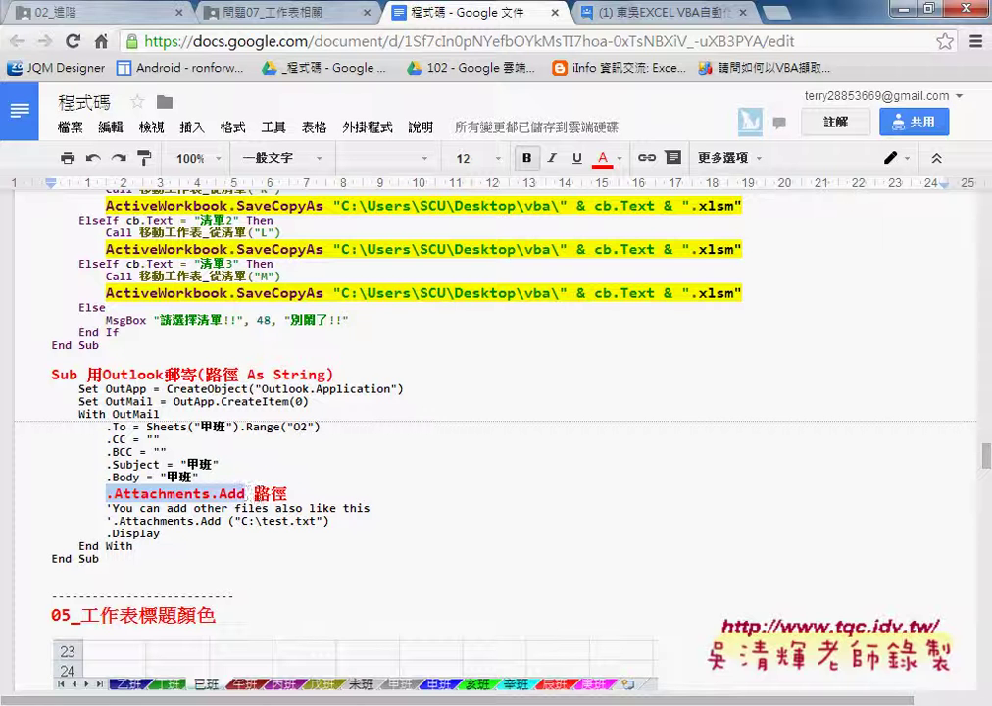
{"action": "double_click", "coordinate": [270, 493]}
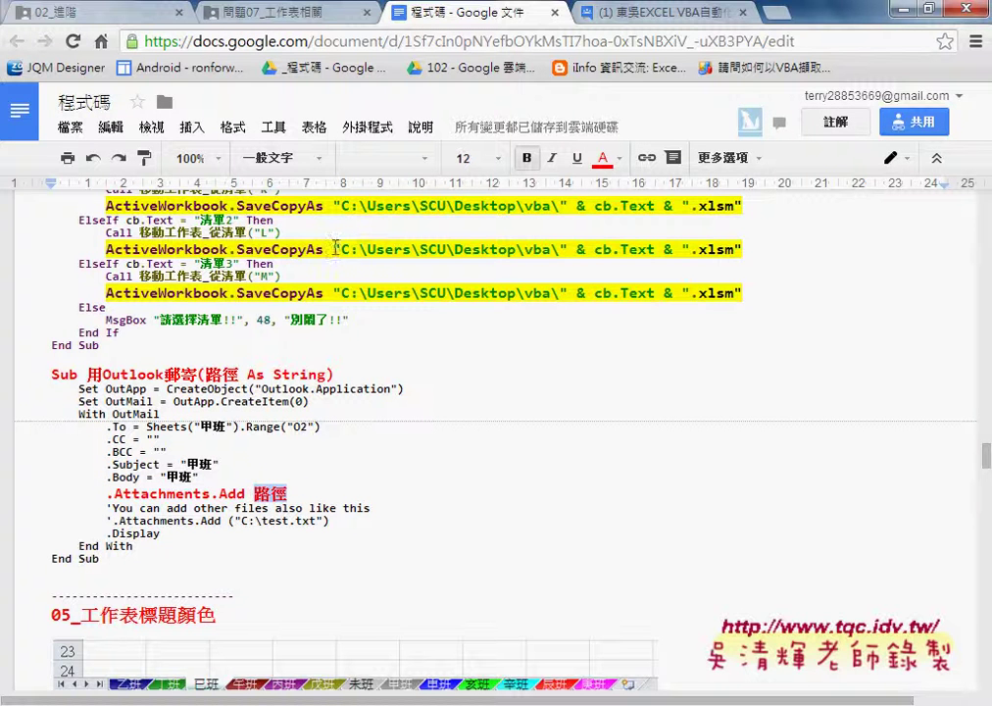
{"action": "left_click_drag", "start_coordinate": [333, 249], "coordinate": [750, 249]}
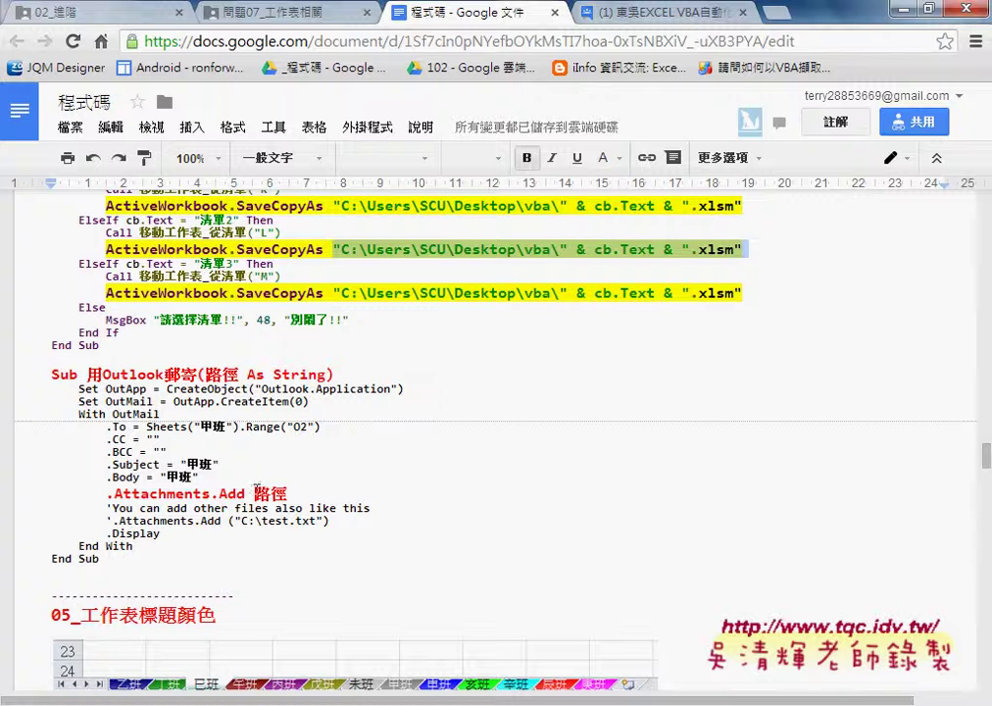
{"action": "double_click", "coordinate": [270, 493]}
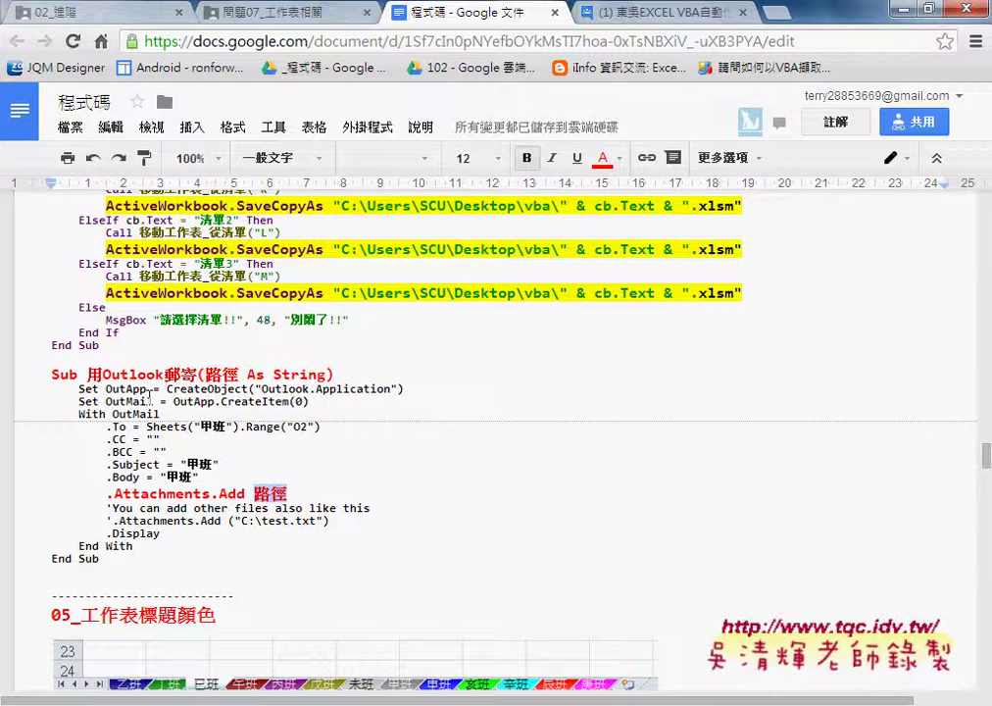
- Mark the mail's .To recipient Sheets("甲班").Range("O2"), then scroll to the 05_工作表標題顏色 heading
{"action": "left_click_drag", "start_coordinate": [106, 426], "coordinate": [128, 427]}
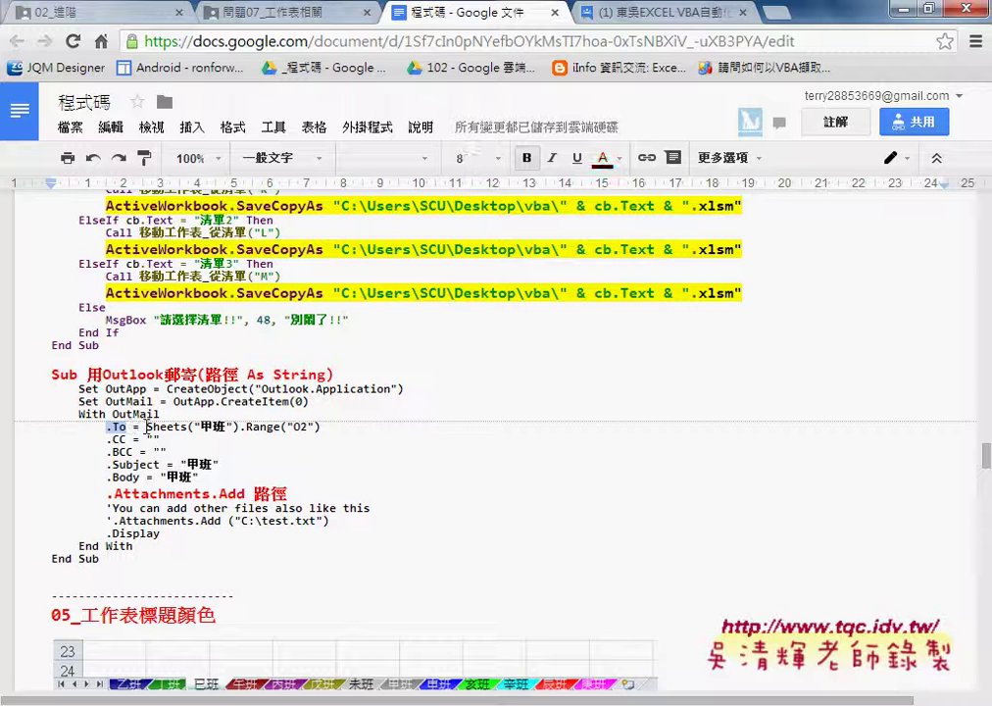
{"action": "left_click_drag", "start_coordinate": [147, 428], "coordinate": [334, 428]}
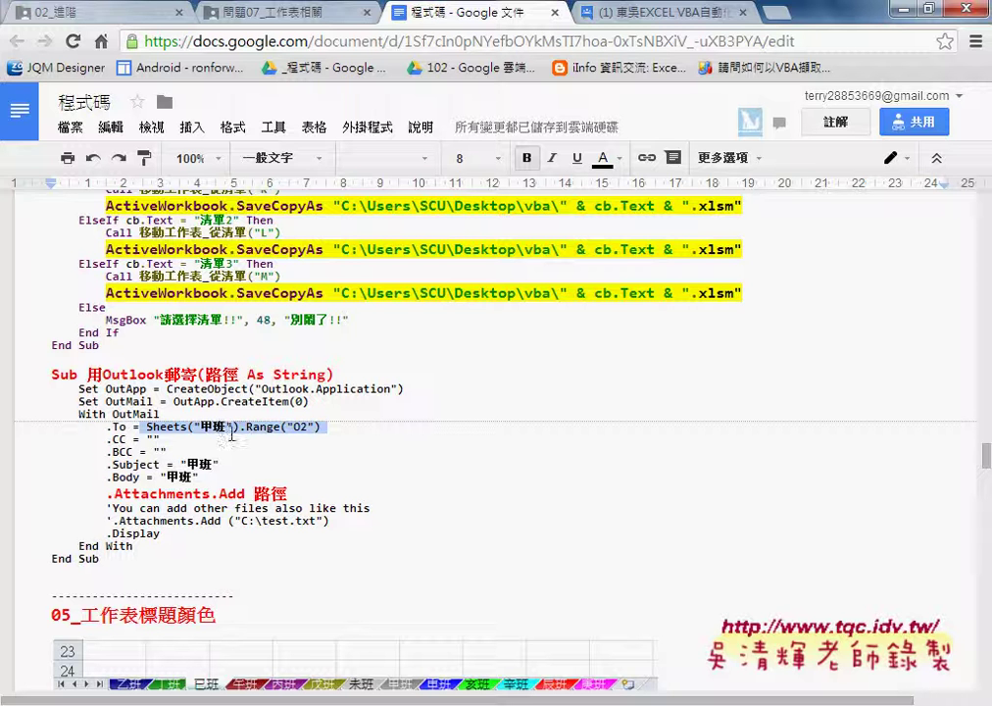
{"action": "scroll", "coordinate": [235, 433], "scroll_direction": "down", "scroll_amount": 2}
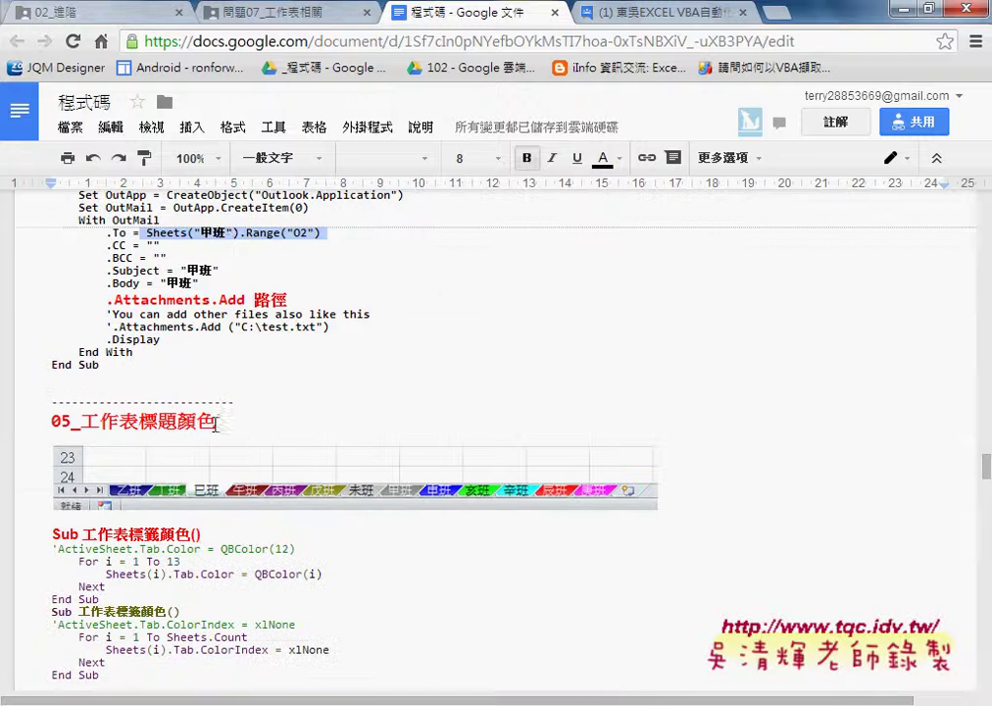
{"action": "left_click_drag", "start_coordinate": [49, 401], "coordinate": [332, 392]}
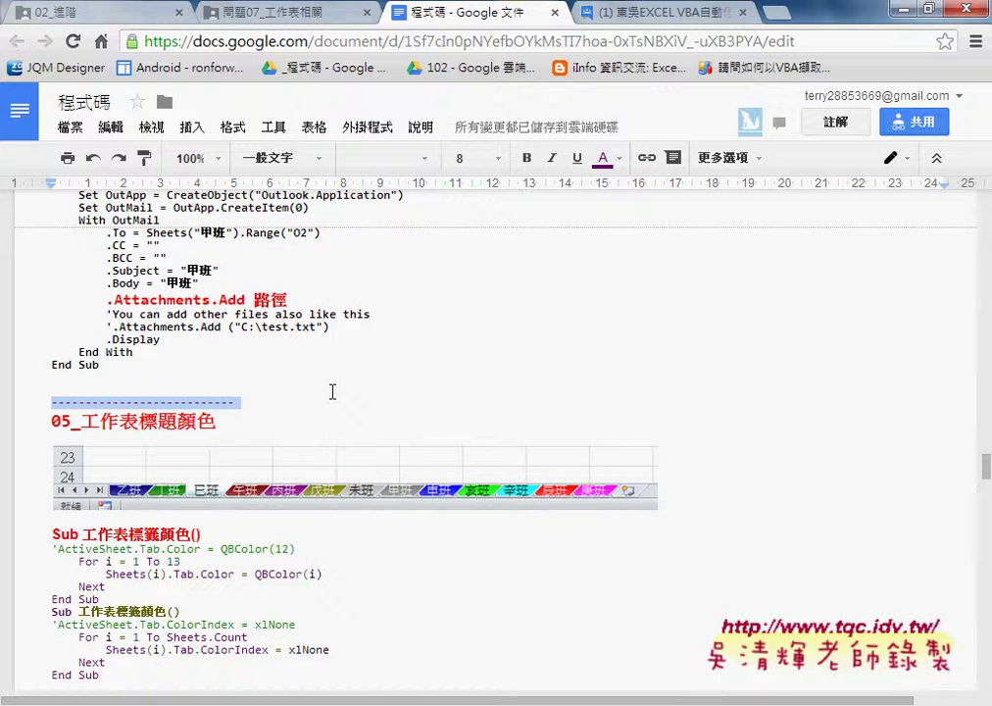
{"action": "scroll", "coordinate": [332, 392], "scroll_direction": "down", "scroll_amount": 1}
{"action": "left_click_drag", "start_coordinate": [80, 323], "coordinate": [215, 323]}
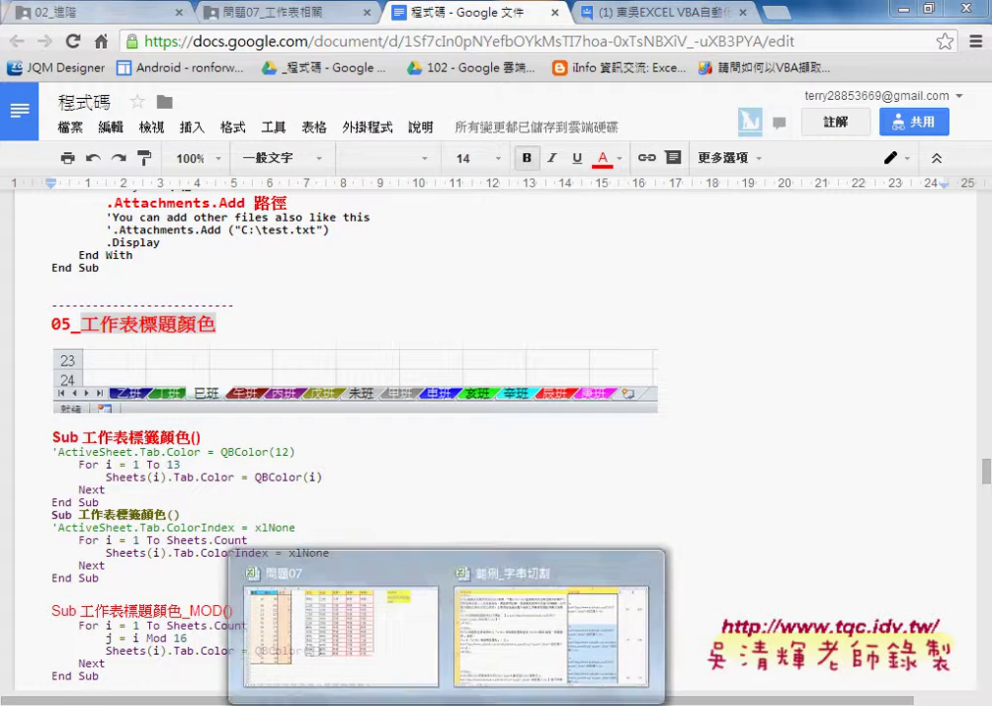
- Switch to Excel, dismiss the macro privacy warning, then return to the Google Docs notes
{"action": "left_click", "coordinate": [388, 651]}
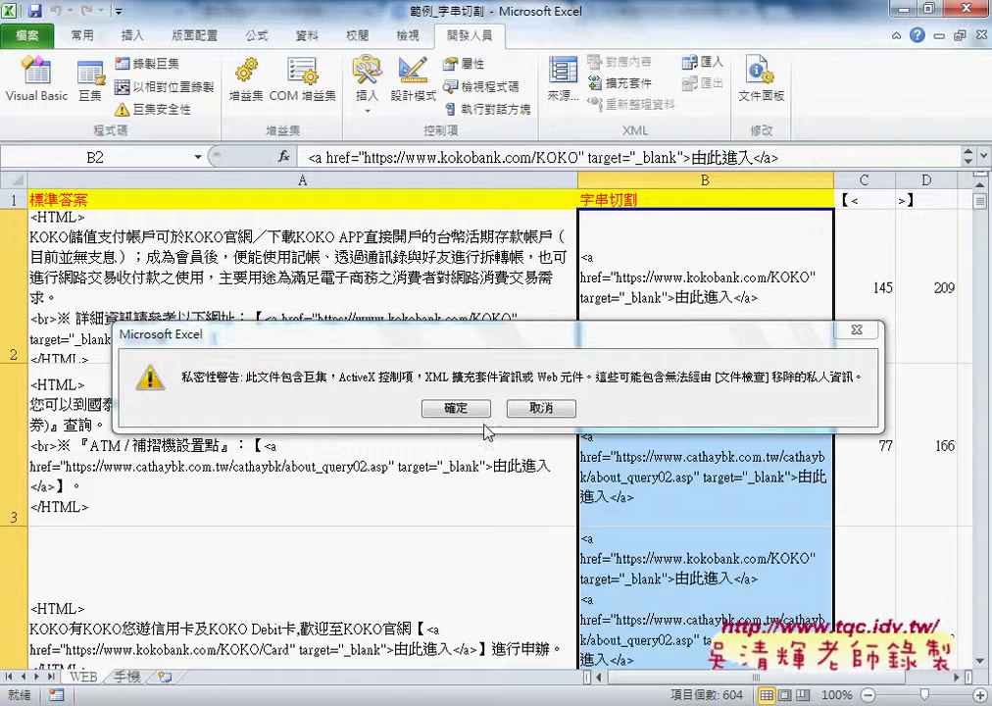
{"action": "left_click", "coordinate": [459, 407]}
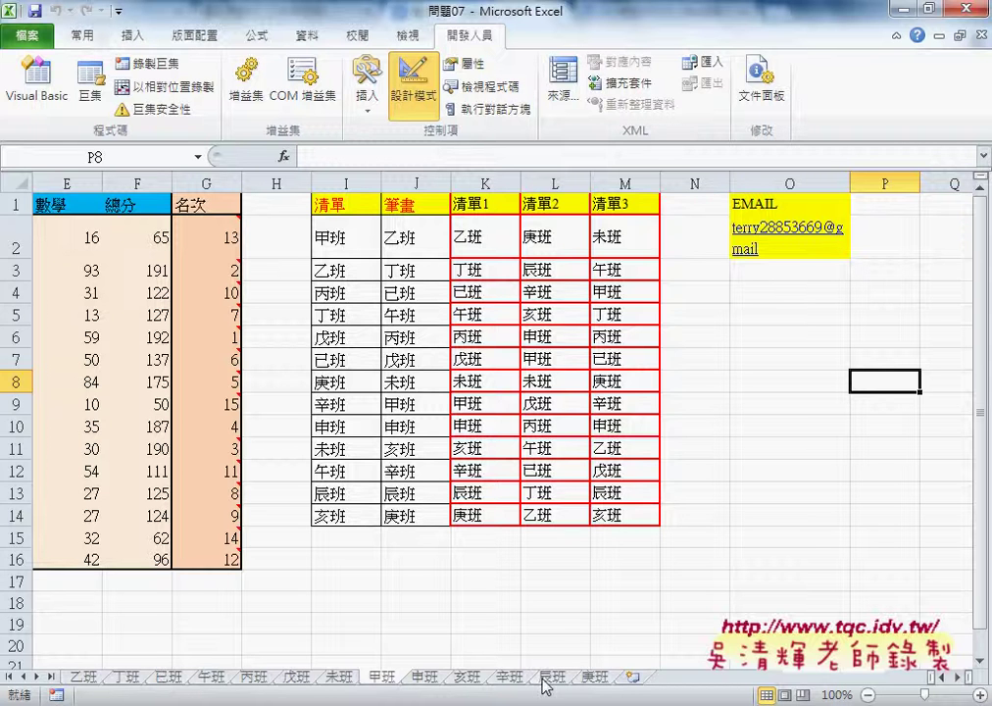
{"action": "mouse_move", "coordinate": [446, 705]}
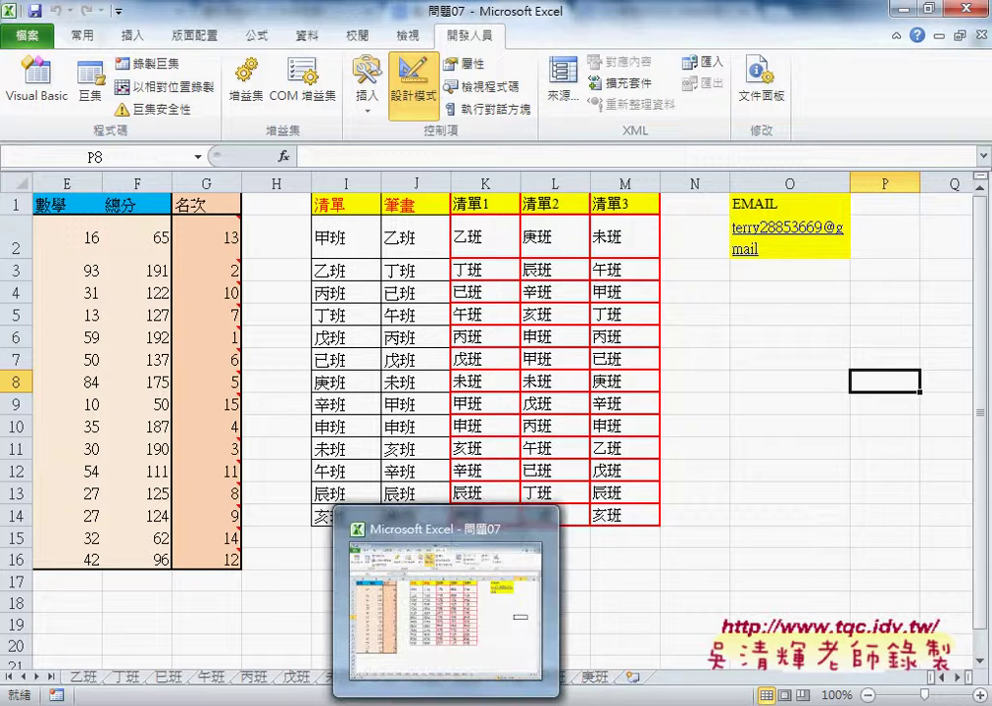
{"action": "mouse_move", "coordinate": [388, 704]}
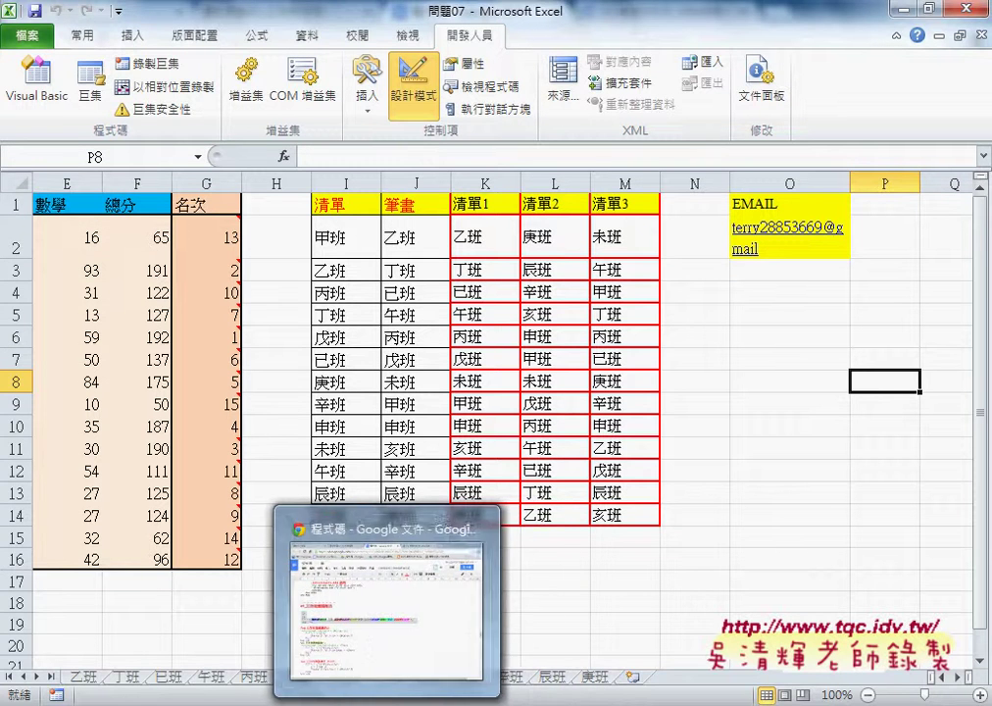
{"action": "left_click", "coordinate": [376, 648]}
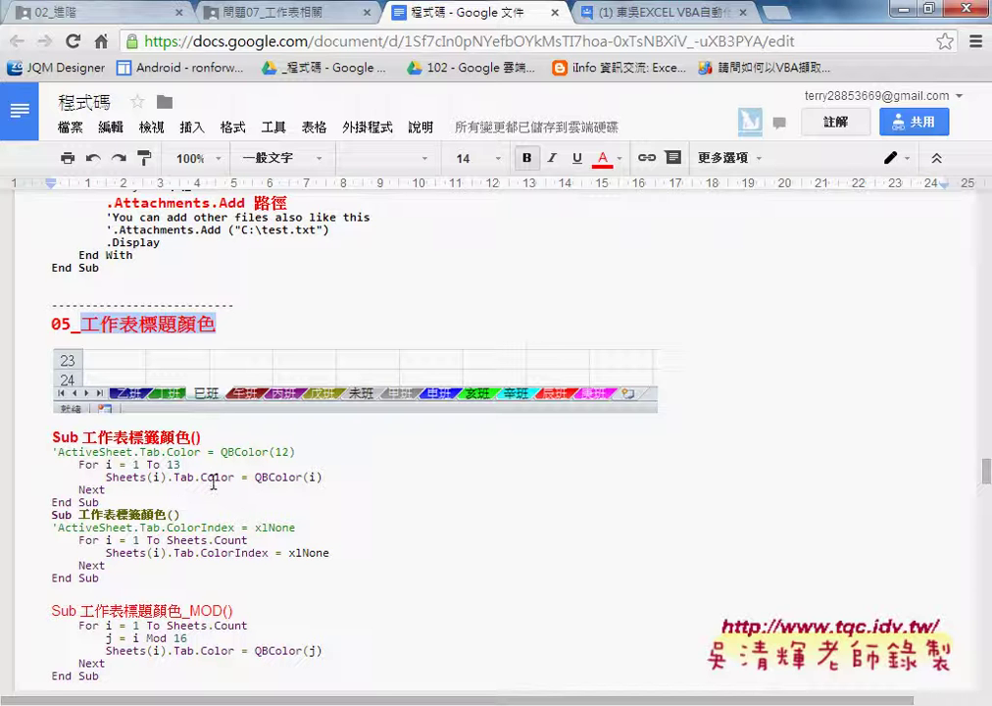
{"action": "left_click_drag", "start_coordinate": [220, 452], "coordinate": [267, 454]}
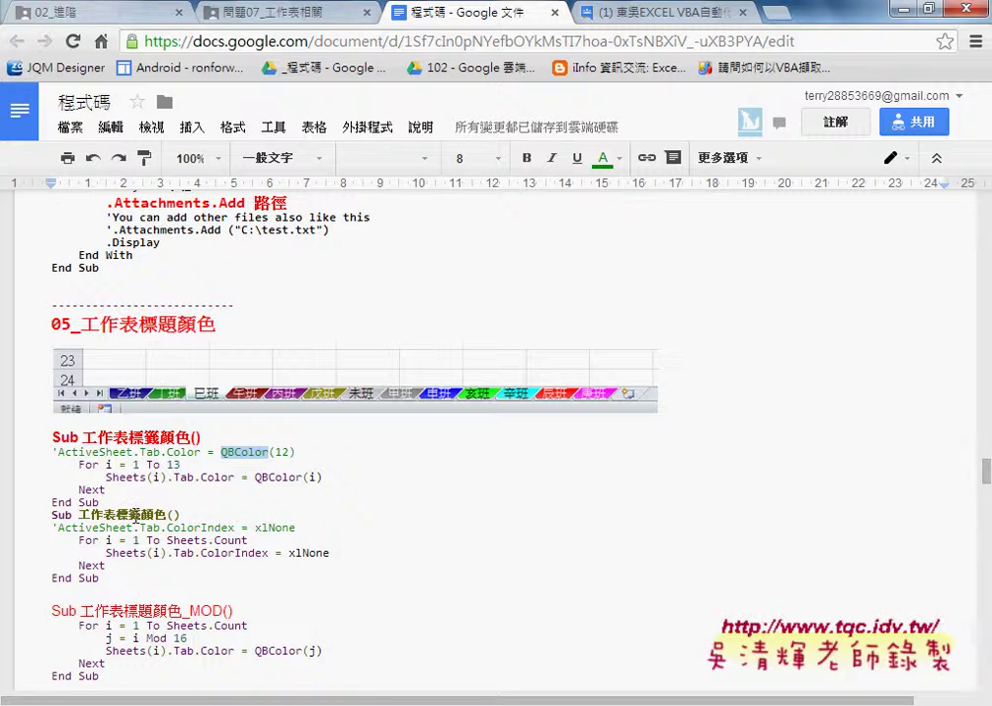
{"action": "scroll", "coordinate": [130, 515], "scroll_direction": "down", "scroll_amount": 2}
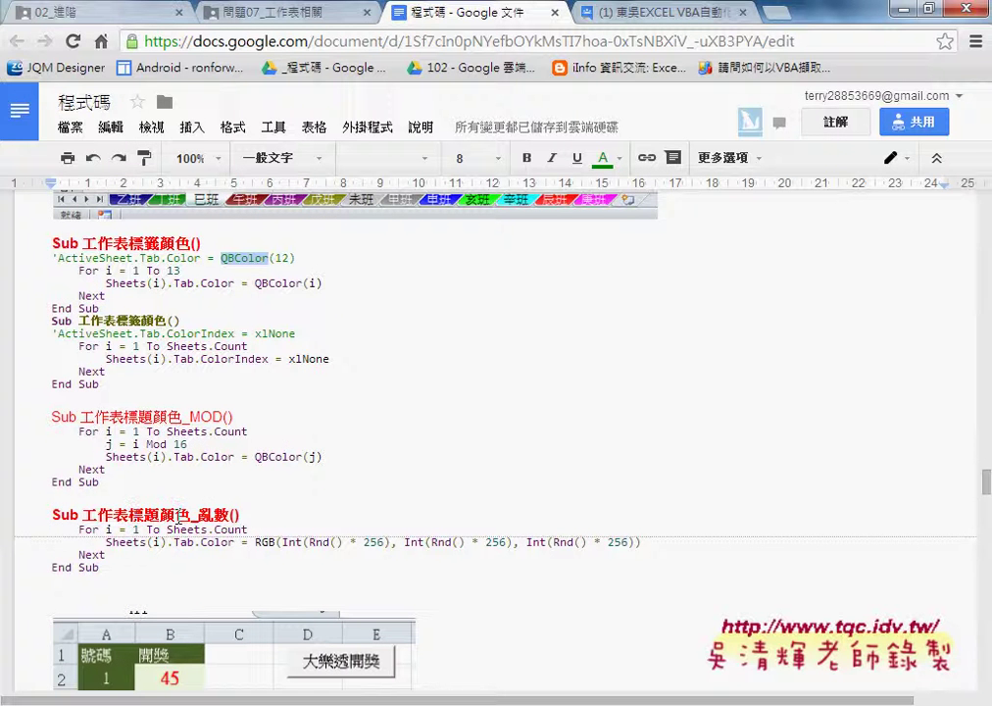
{"action": "left_click_drag", "start_coordinate": [240, 516], "coordinate": [199, 516]}
{"action": "scroll", "coordinate": [437, 549], "scroll_direction": "down", "scroll_amount": 1}
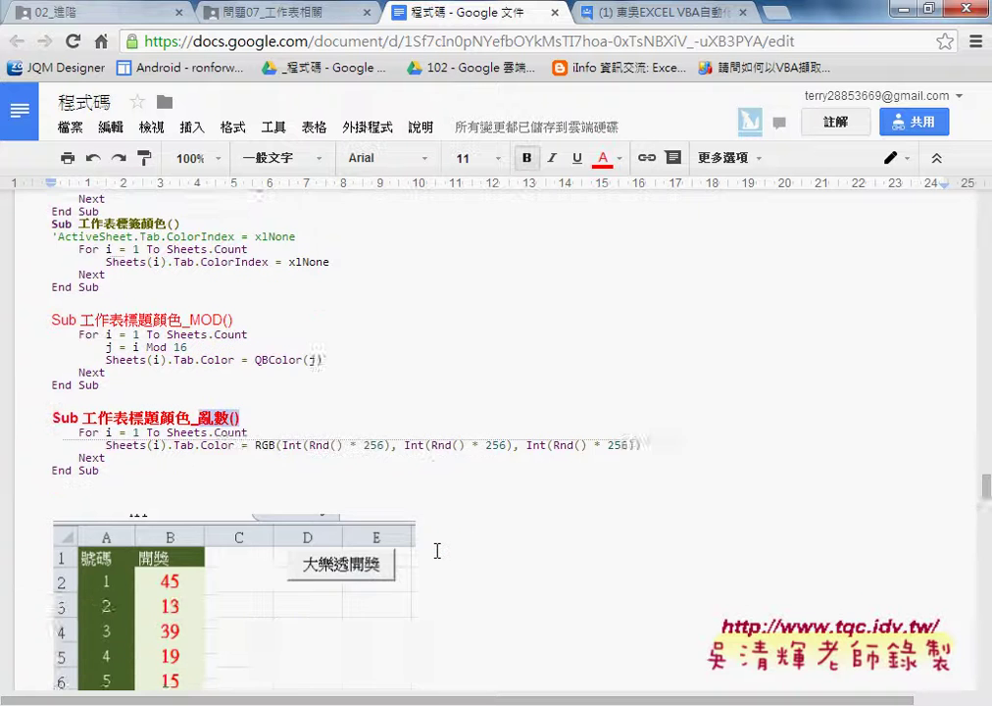
{"action": "scroll", "coordinate": [437, 551], "scroll_direction": "down", "scroll_amount": 2}
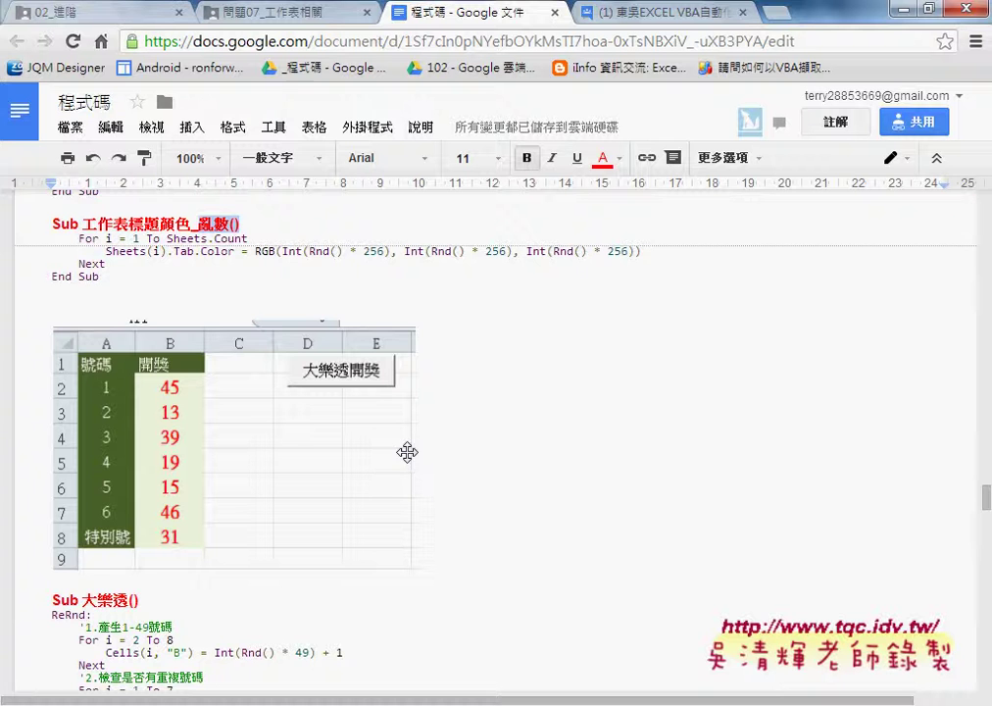
{"action": "scroll", "coordinate": [535, 474], "scroll_direction": "down", "scroll_amount": 1}
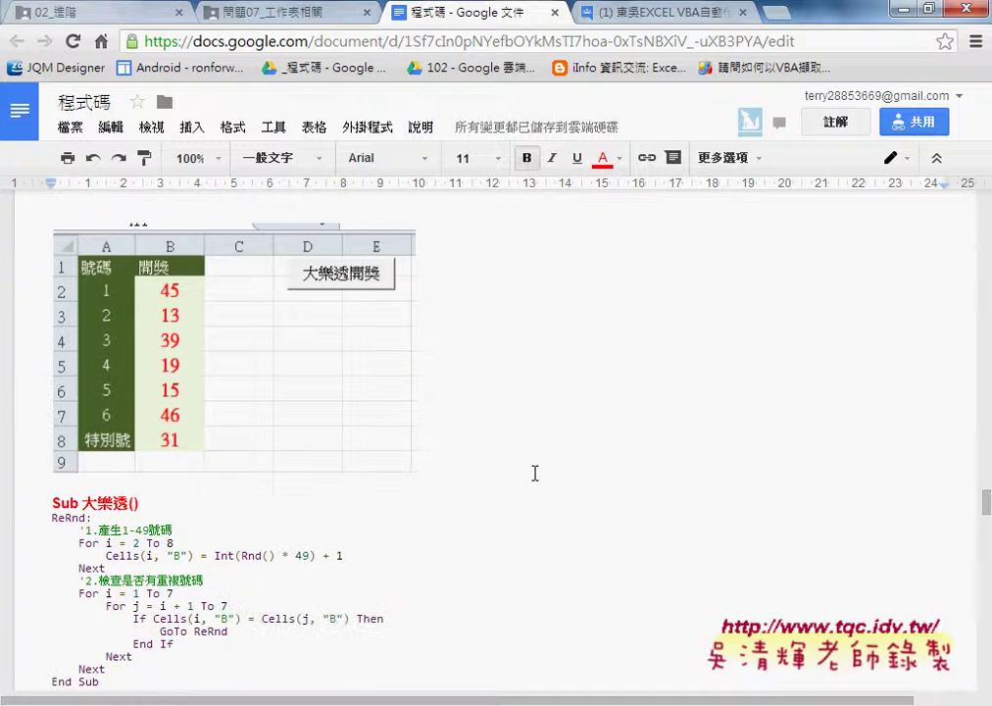
{"action": "scroll", "coordinate": [535, 474], "scroll_direction": "down", "scroll_amount": 1}
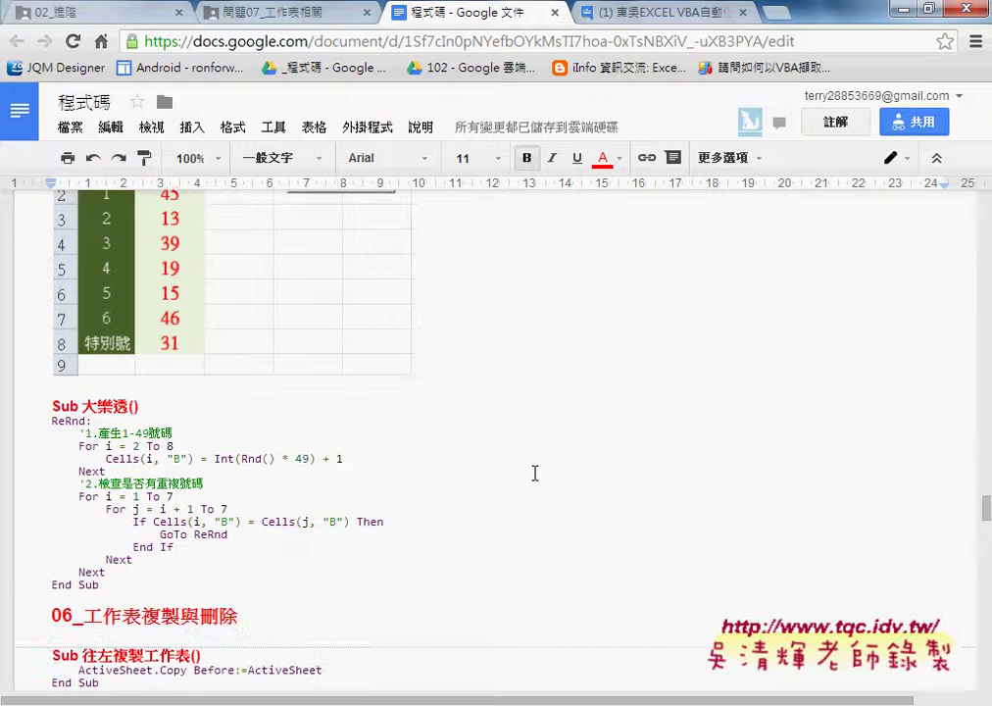
{"action": "scroll", "coordinate": [535, 473], "scroll_direction": "up", "scroll_amount": 1}
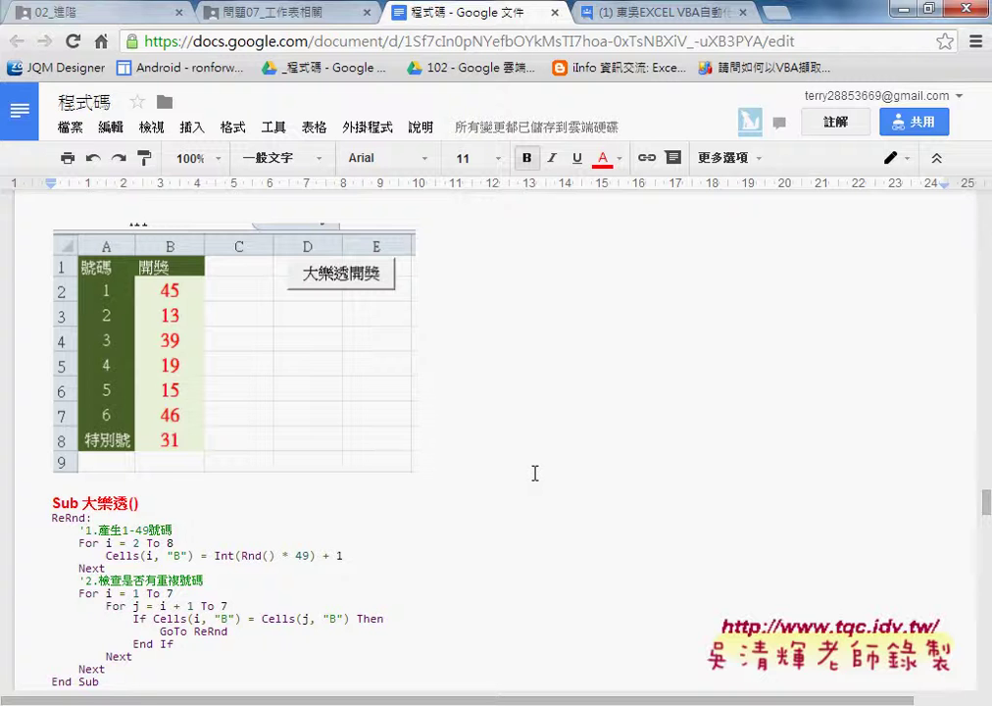
{"action": "scroll", "coordinate": [534, 473], "scroll_direction": "down", "scroll_amount": 2}
{"action": "scroll", "coordinate": [534, 473], "scroll_direction": "down", "scroll_amount": 2}
{"action": "scroll", "coordinate": [534, 473], "scroll_direction": "up", "scroll_amount": 10}
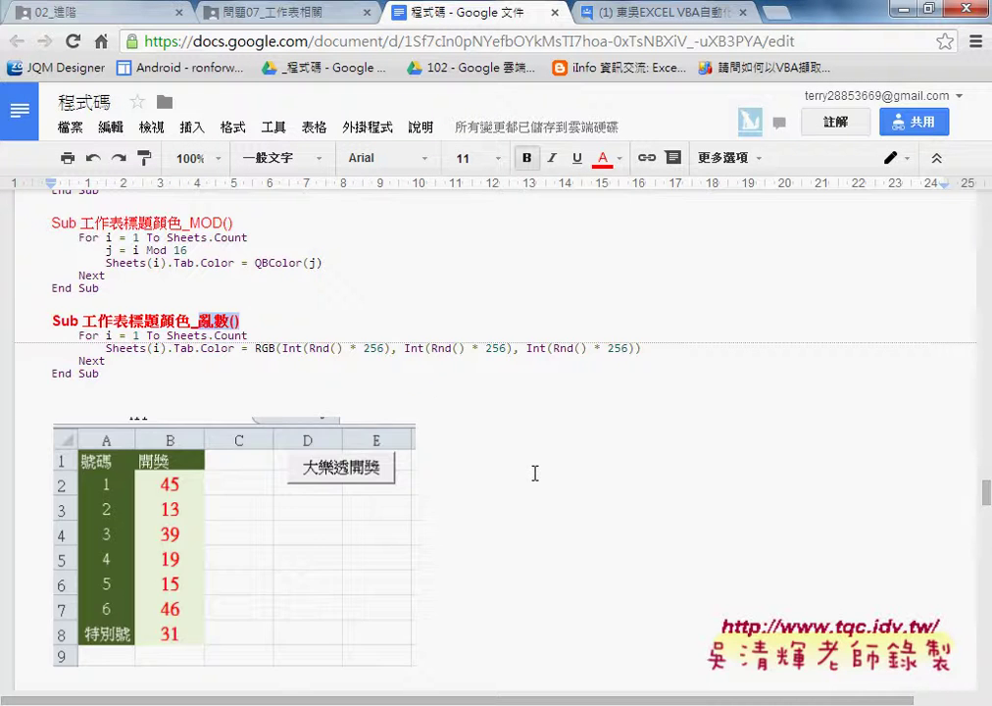
{"action": "scroll", "coordinate": [534, 473], "scroll_direction": "down", "scroll_amount": 3}
{"action": "scroll", "coordinate": [534, 474], "scroll_direction": "down", "scroll_amount": 1}
{"action": "scroll", "coordinate": [534, 472], "scroll_direction": "down", "scroll_amount": 1}
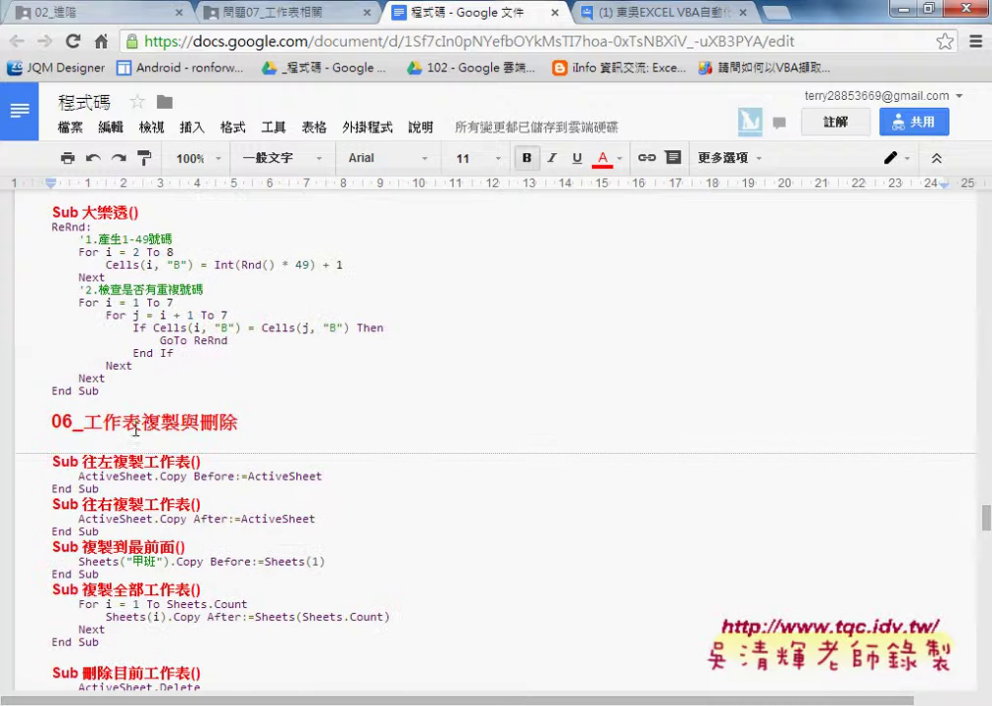
{"action": "left_click_drag", "start_coordinate": [201, 422], "coordinate": [218, 421]}
{"action": "scroll", "coordinate": [329, 449], "scroll_direction": "down", "scroll_amount": 3}
{"action": "scroll", "coordinate": [330, 449], "scroll_direction": "down", "scroll_amount": 2}
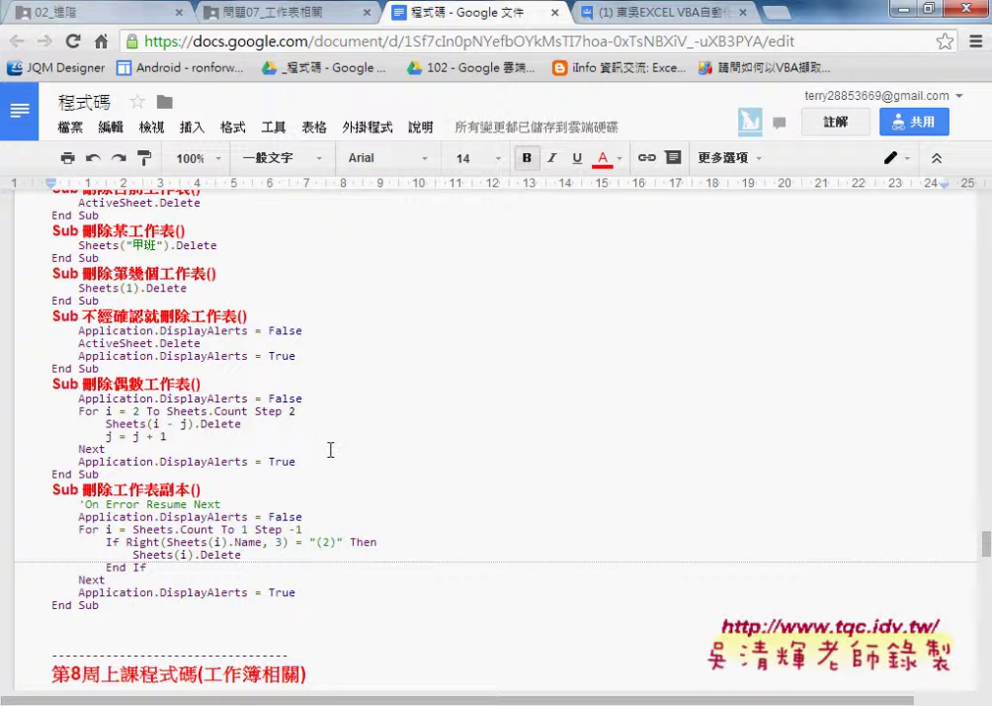
{"action": "scroll", "coordinate": [331, 449], "scroll_direction": "up", "scroll_amount": 3}
{"action": "scroll", "coordinate": [331, 449], "scroll_direction": "up", "scroll_amount": 5}
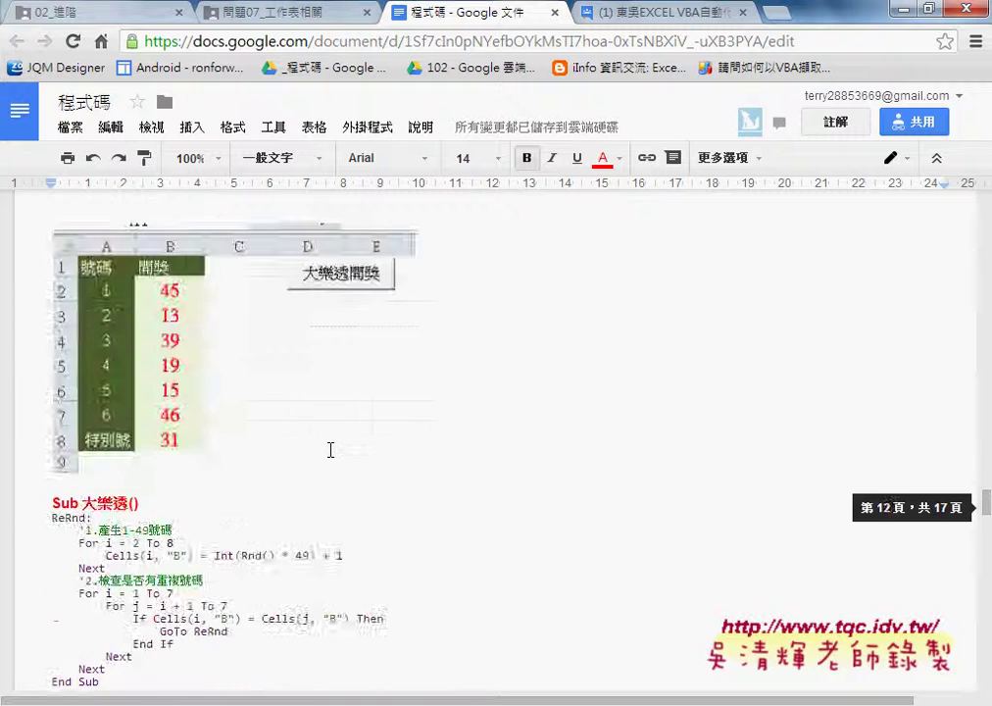
{"action": "scroll", "coordinate": [330, 448], "scroll_direction": "up", "scroll_amount": 5}
{"action": "scroll", "coordinate": [331, 448], "scroll_direction": "up", "scroll_amount": 4}
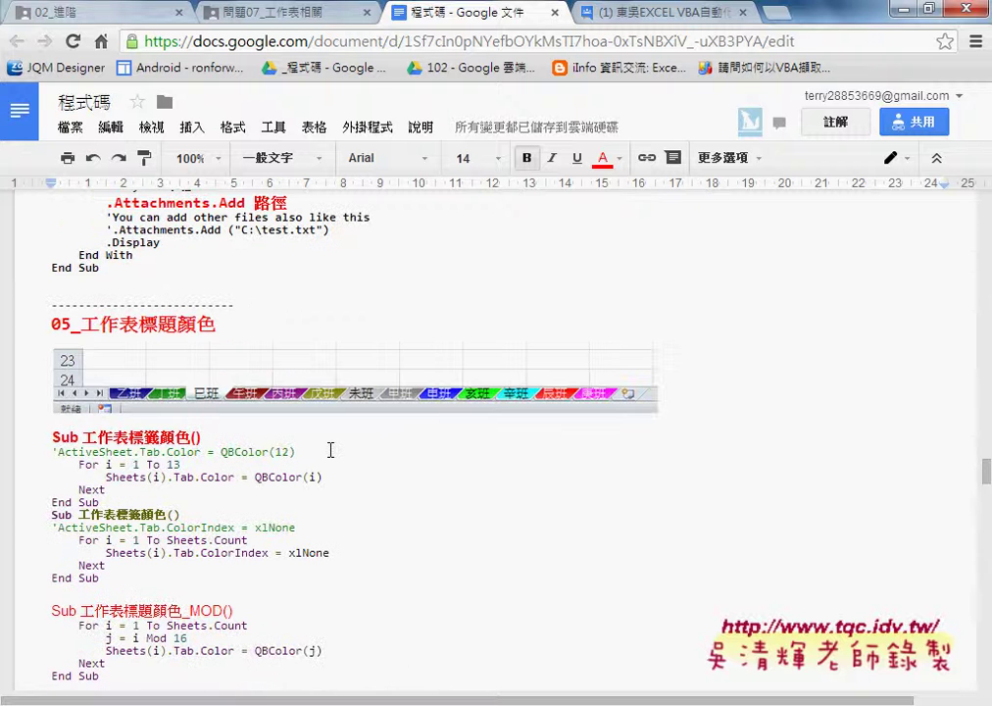
{"action": "left_click_drag", "start_coordinate": [98, 324], "coordinate": [119, 324]}
{"action": "scroll", "coordinate": [247, 325], "scroll_direction": "down", "scroll_amount": 1}
{"action": "left_click", "coordinate": [299, 327]}
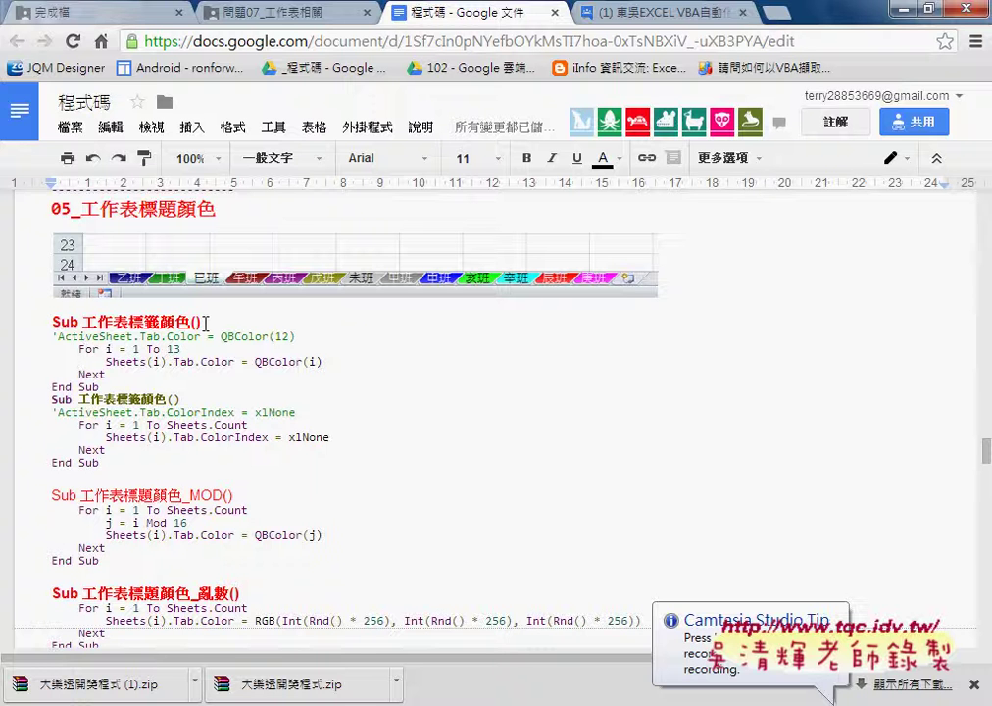
{"action": "mouse_move", "coordinate": [446, 701]}
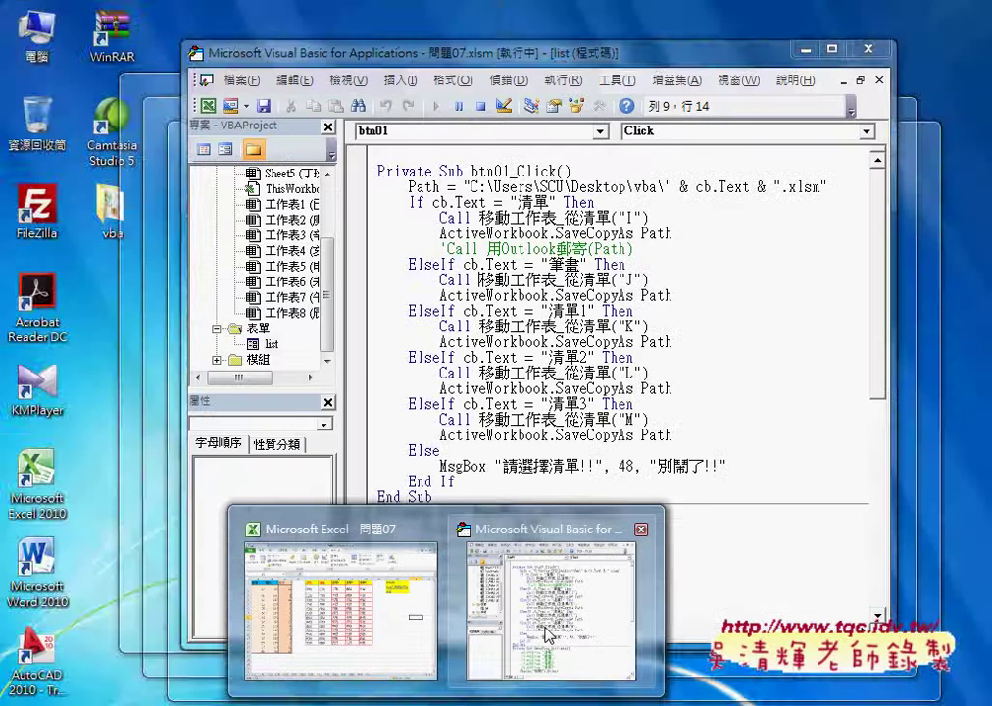
- Bring the VBA editor forward, shift it down-right and narrow it from the left
{"action": "left_click", "coordinate": [551, 603]}
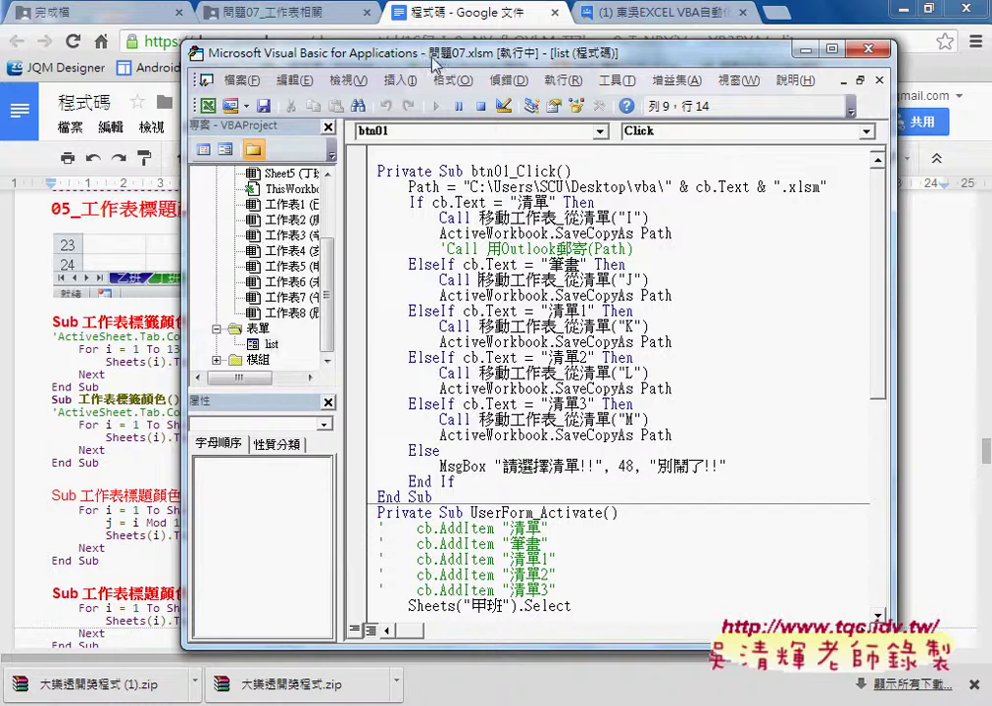
{"action": "mouse_move", "coordinate": [435, 63]}
{"action": "left_mouse_down"}
{"action": "mouse_move", "coordinate": [478, 70]}
{"action": "mouse_move", "coordinate": [438, 73]}
{"action": "left_mouse_up"}
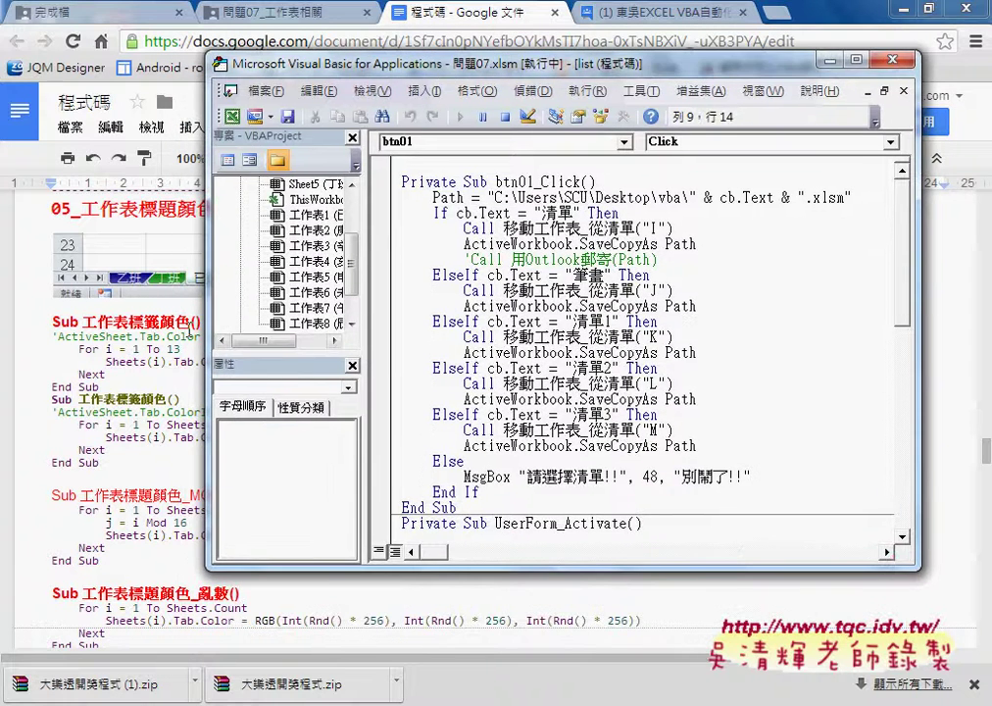
{"action": "left_click_drag", "start_coordinate": [207, 337], "coordinate": [347, 337]}
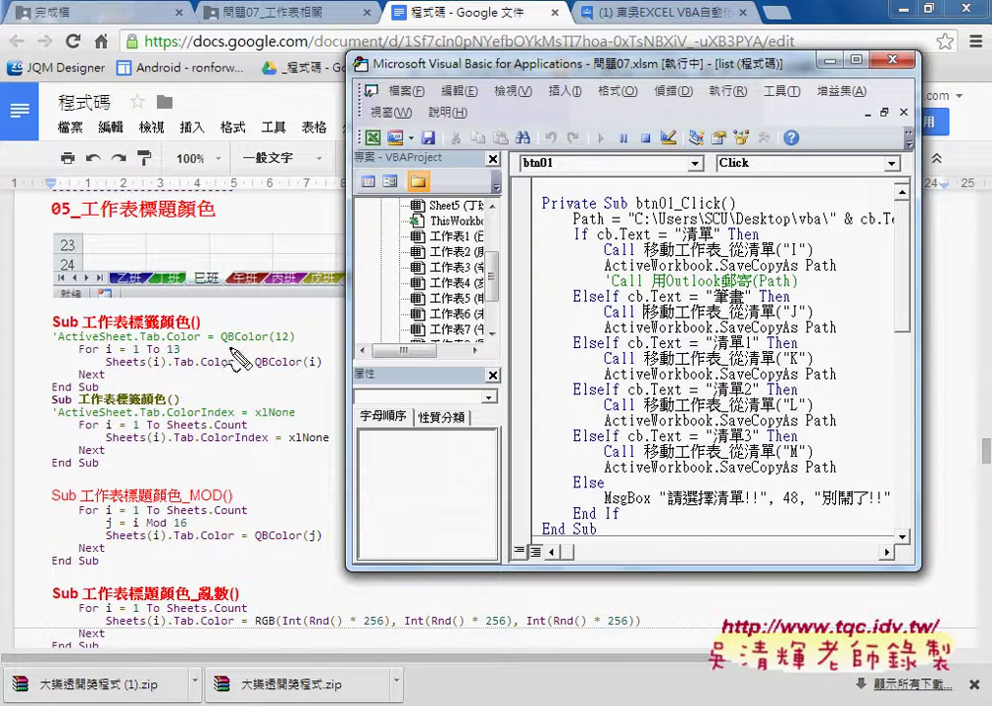
- Underline ActiveSheet.Tab.Color and QBColor(12) in red, clear the marks, and minimise the browser
{"action": "left_click_drag", "start_coordinate": [55, 344], "coordinate": [121, 343]}
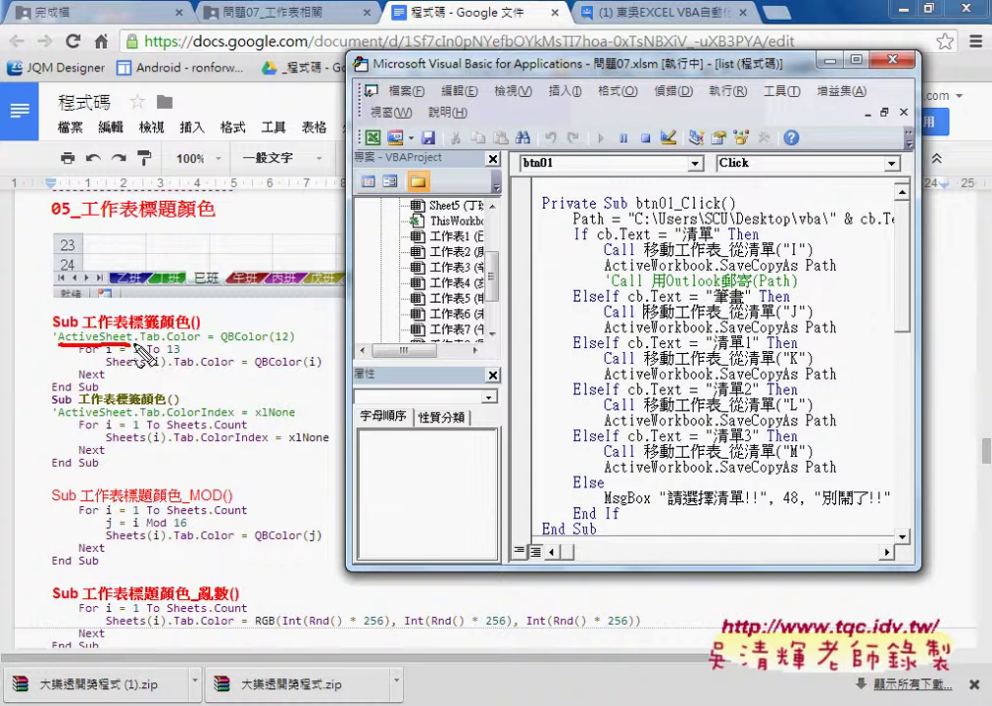
{"action": "left_click_drag", "start_coordinate": [137, 342], "coordinate": [159, 342]}
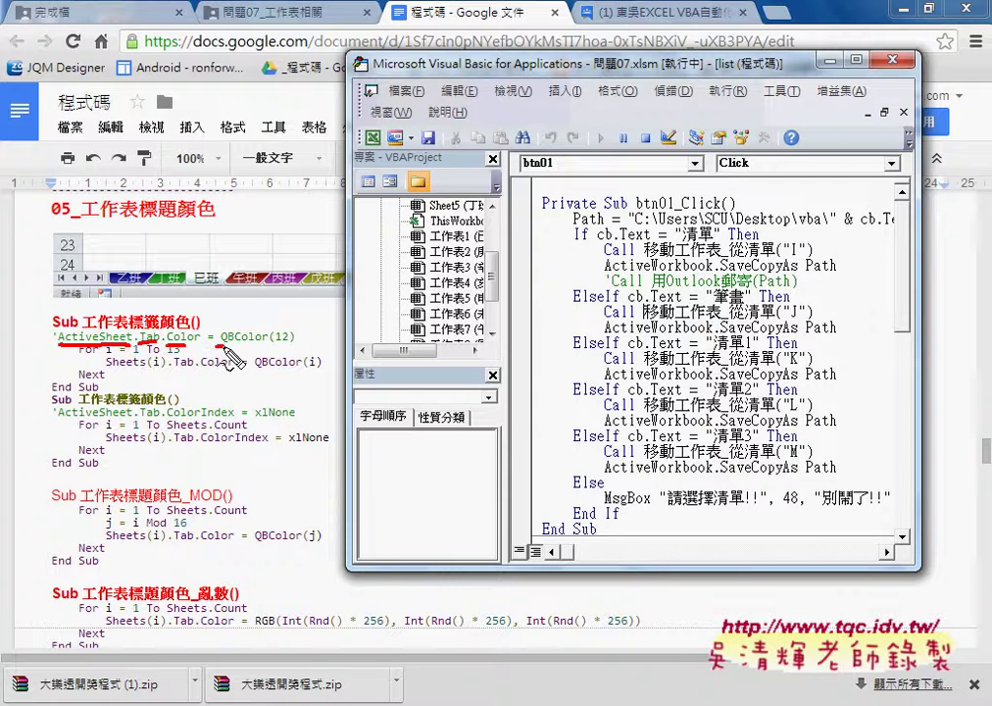
{"action": "left_click_drag", "start_coordinate": [220, 345], "coordinate": [290, 350]}
{"action": "key", "text": "Escape"}
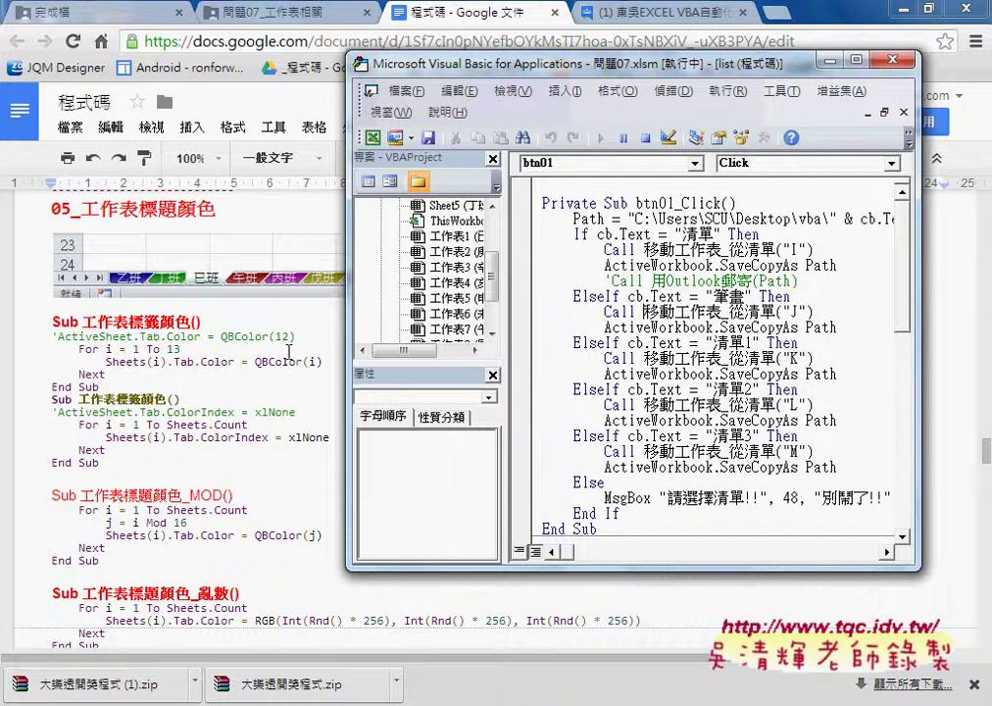
{"action": "left_click", "coordinate": [927, 9]}
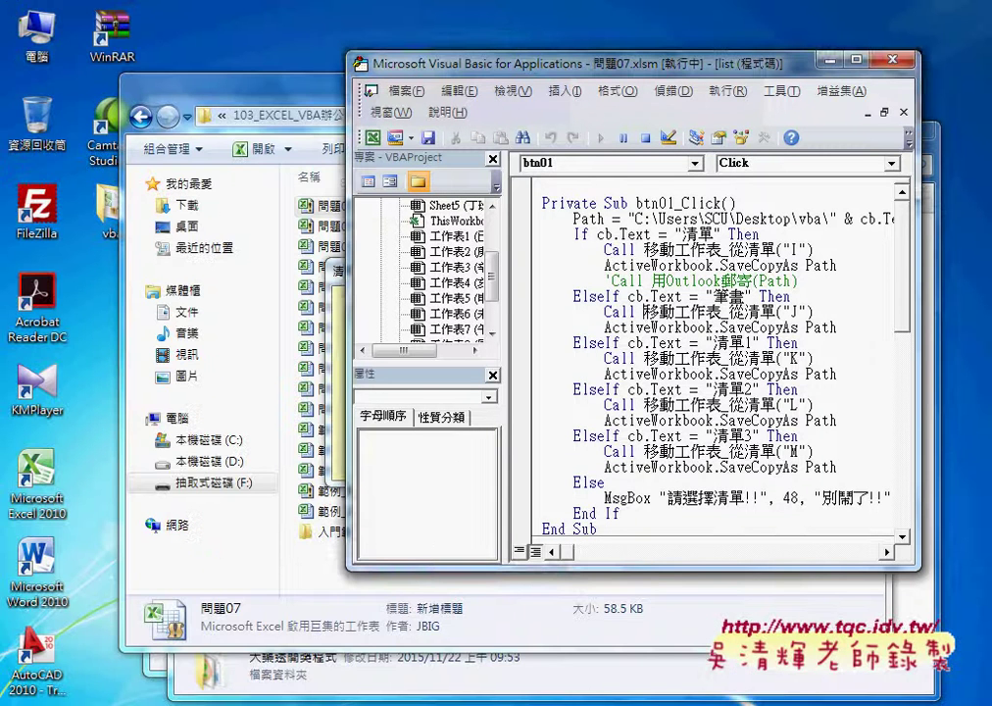
- In the 問題07 workbook, stop the running 清單排序 form and close the Visual Basic editor
{"action": "mouse_move", "coordinate": [446, 704]}
{"action": "left_click", "coordinate": [383, 637]}
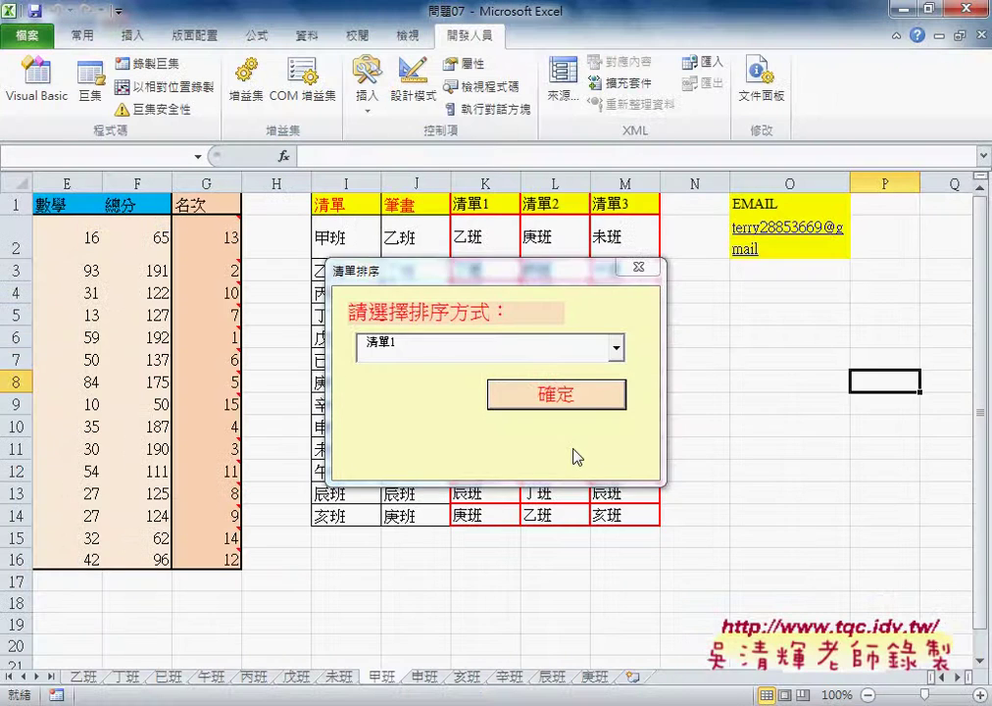
{"action": "left_click", "coordinate": [639, 267]}
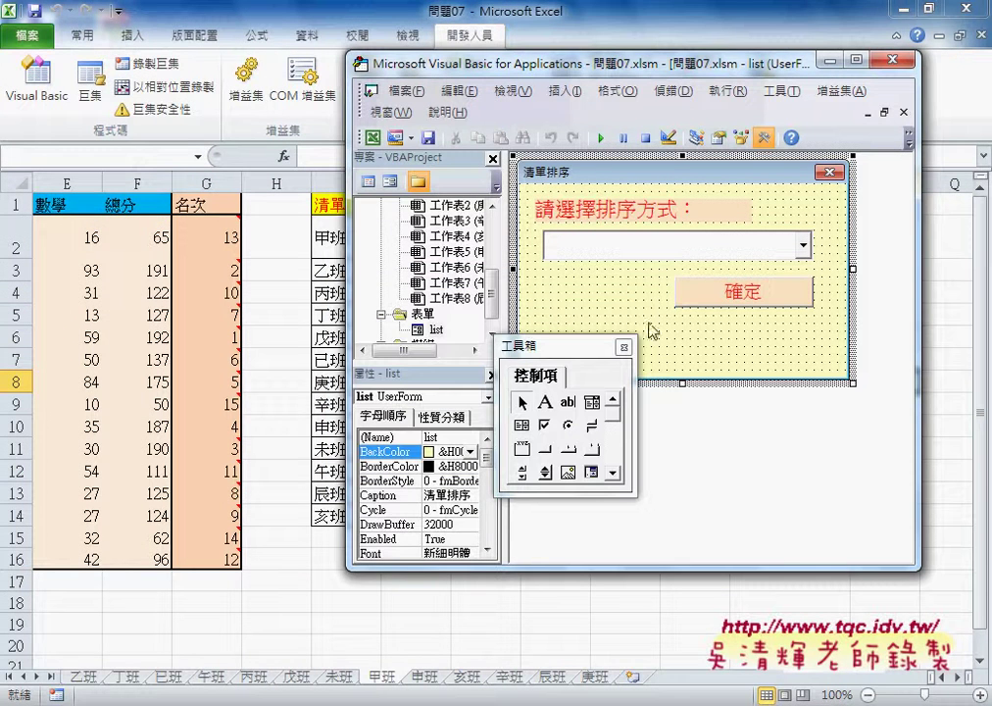
{"action": "left_click_drag", "start_coordinate": [588, 359], "coordinate": [756, 287]}
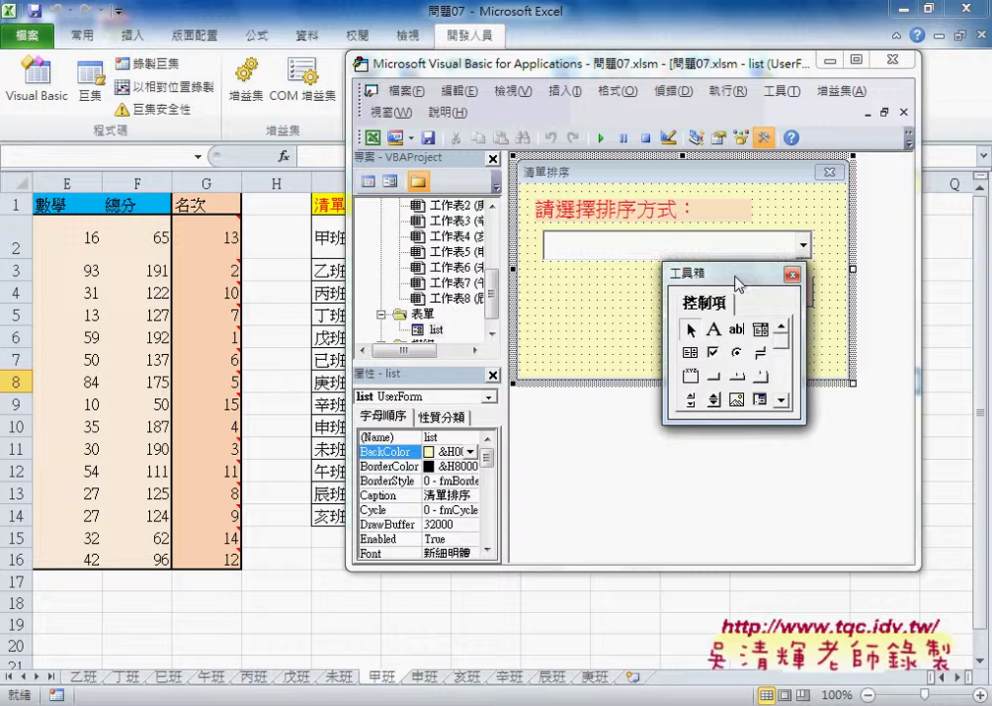
{"action": "left_click", "coordinate": [891, 59]}
- Reopen the Visual Basic editor, move it left, and show the View menu's pane list
{"action": "left_click", "coordinate": [36, 79]}
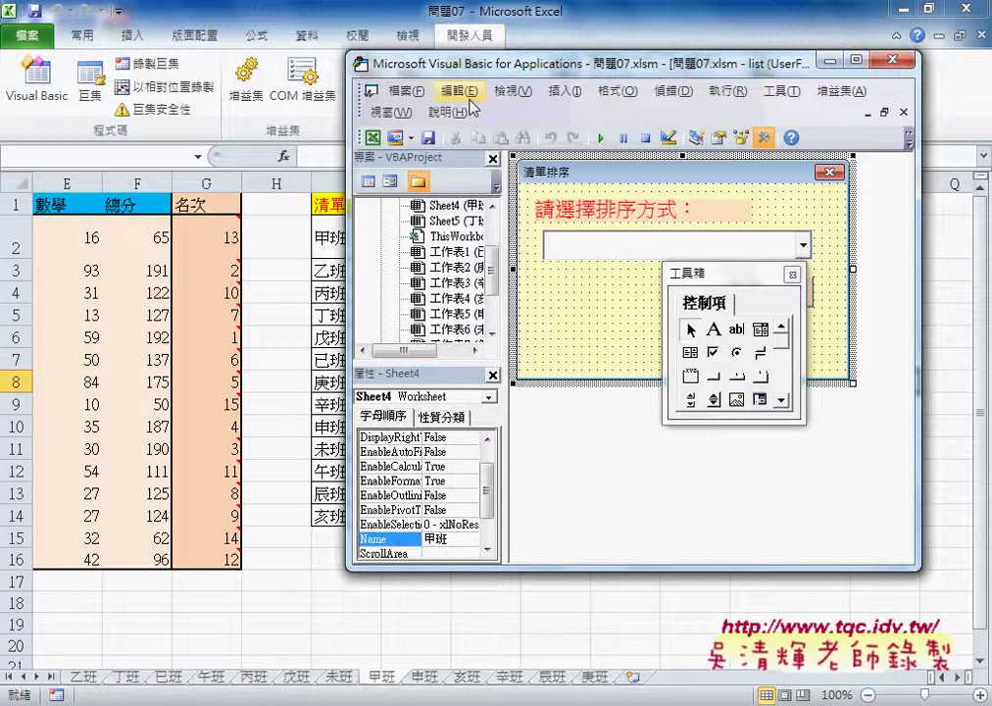
{"action": "left_click_drag", "start_coordinate": [468, 75], "coordinate": [312, 73]}
{"action": "left_click", "coordinate": [358, 90]}
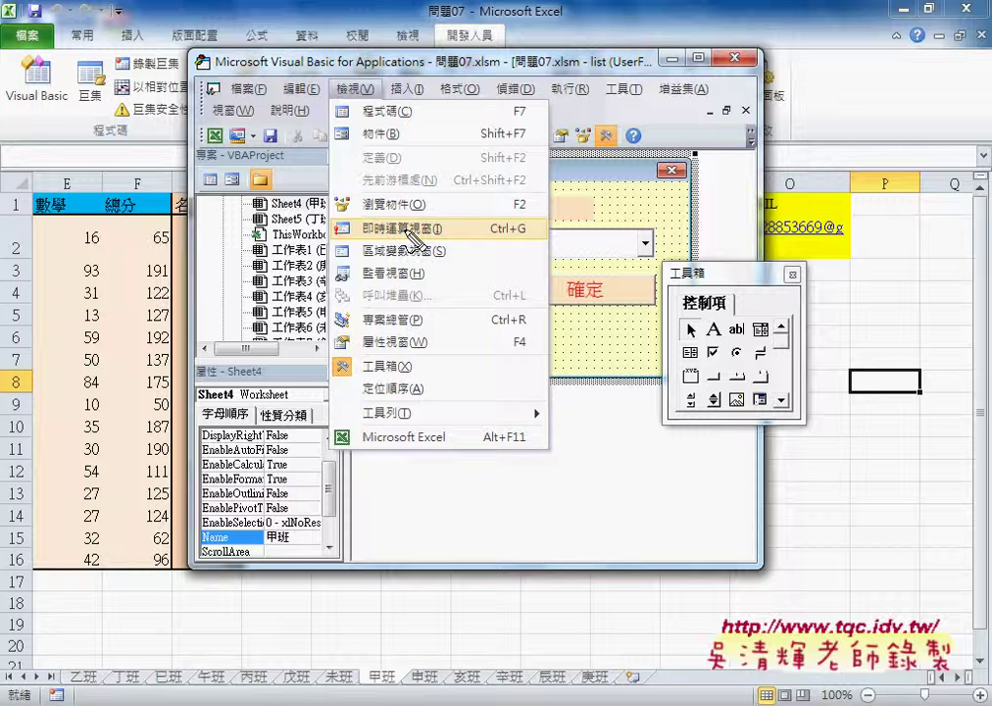
{"action": "mouse_move", "coordinate": [461, 241]}
{"action": "left_mouse_down"}
{"action": "mouse_move", "coordinate": [530, 227]}
{"action": "mouse_move", "coordinate": [523, 238]}
{"action": "left_mouse_up"}
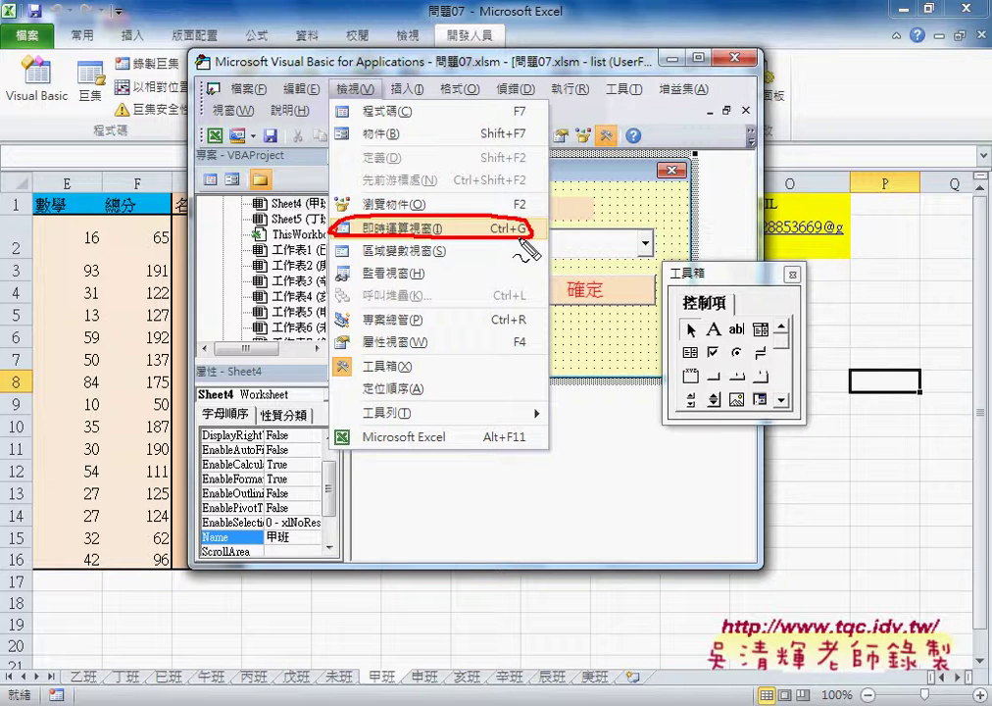
{"action": "key", "text": "Escape"}
{"action": "left_click", "coordinate": [410, 188]}
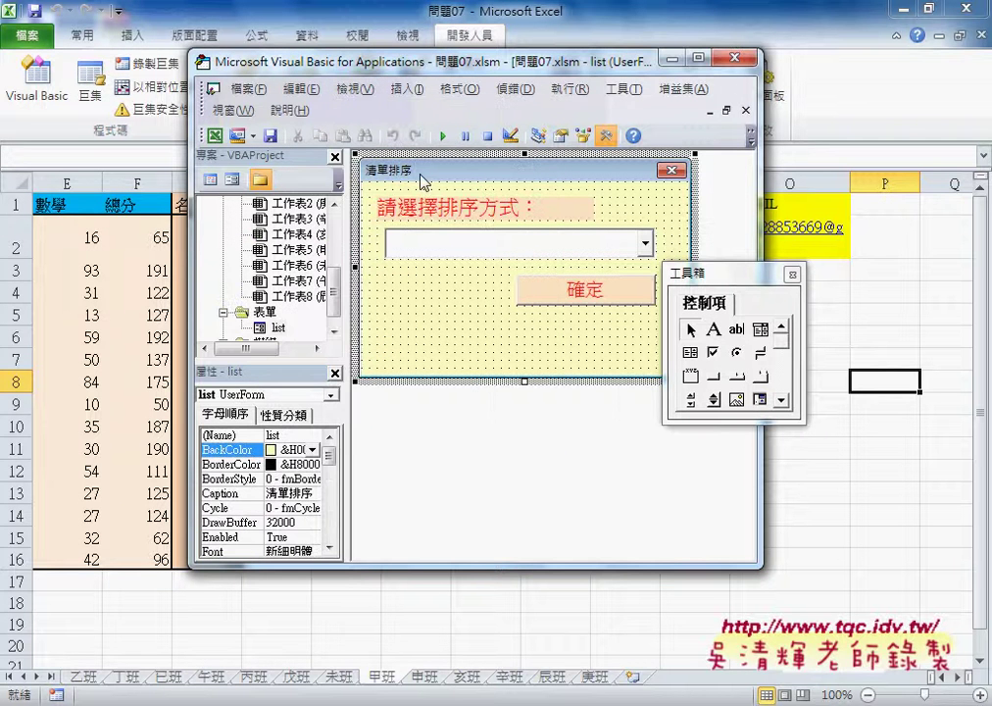
{"action": "left_click", "coordinate": [357, 89]}
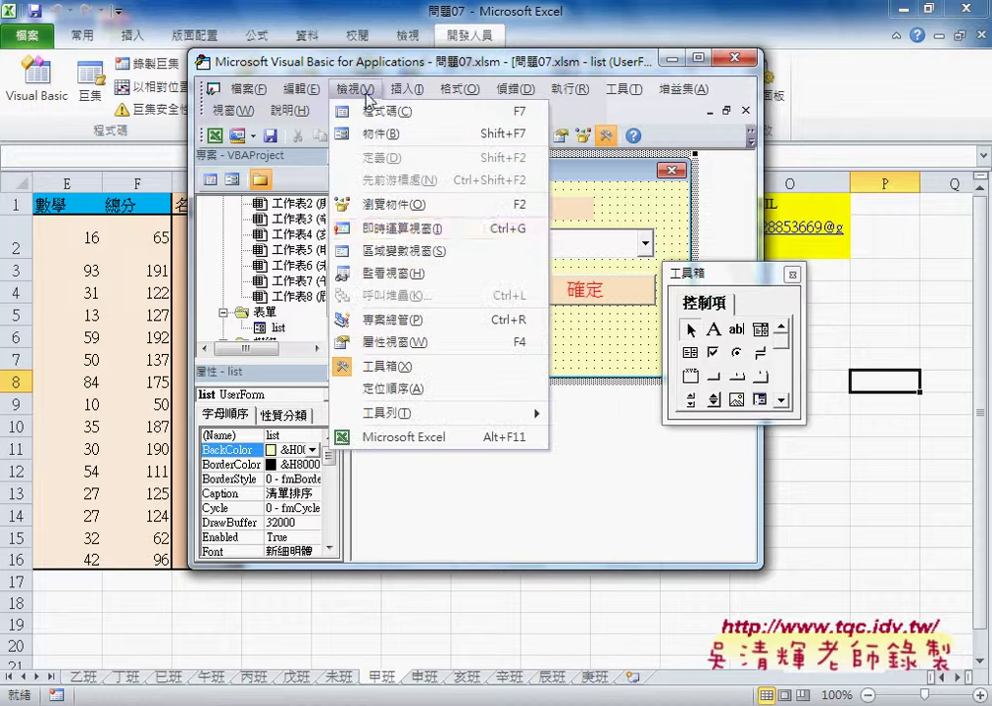
- Open the Immediate window, widen the editor, and type activesheet.tab.color=qbcolor( with the caret inside qbcolor
{"action": "left_click", "coordinate": [401, 228]}
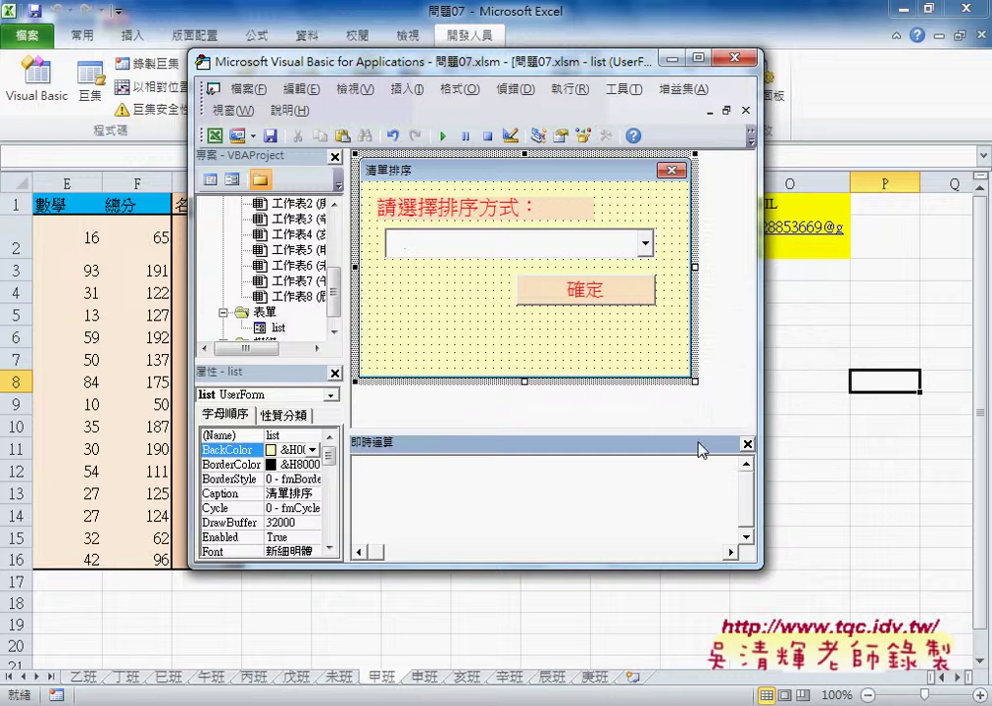
{"action": "mouse_move", "coordinate": [761, 442]}
{"action": "left_mouse_down"}
{"action": "mouse_move", "coordinate": [980, 450]}
{"action": "mouse_move", "coordinate": [884, 451]}
{"action": "left_mouse_up"}
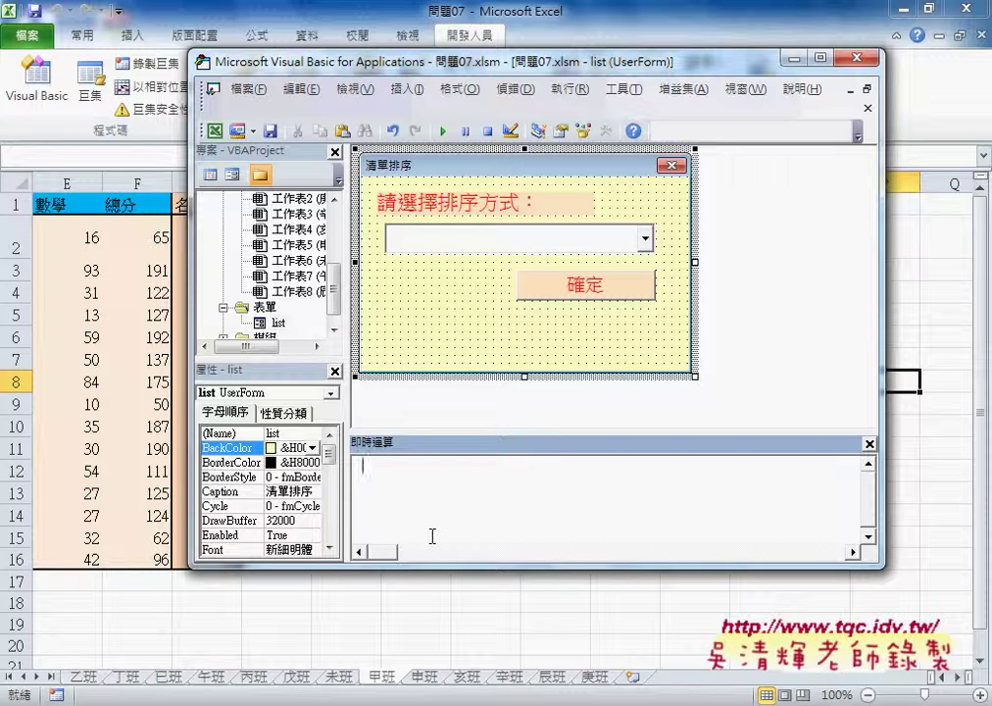
{"action": "type", "text": "ac"}
{"action": "type", "text": "t"}
{"action": "type", "text": "ive"}
{"action": "type", "text": "sheet"}
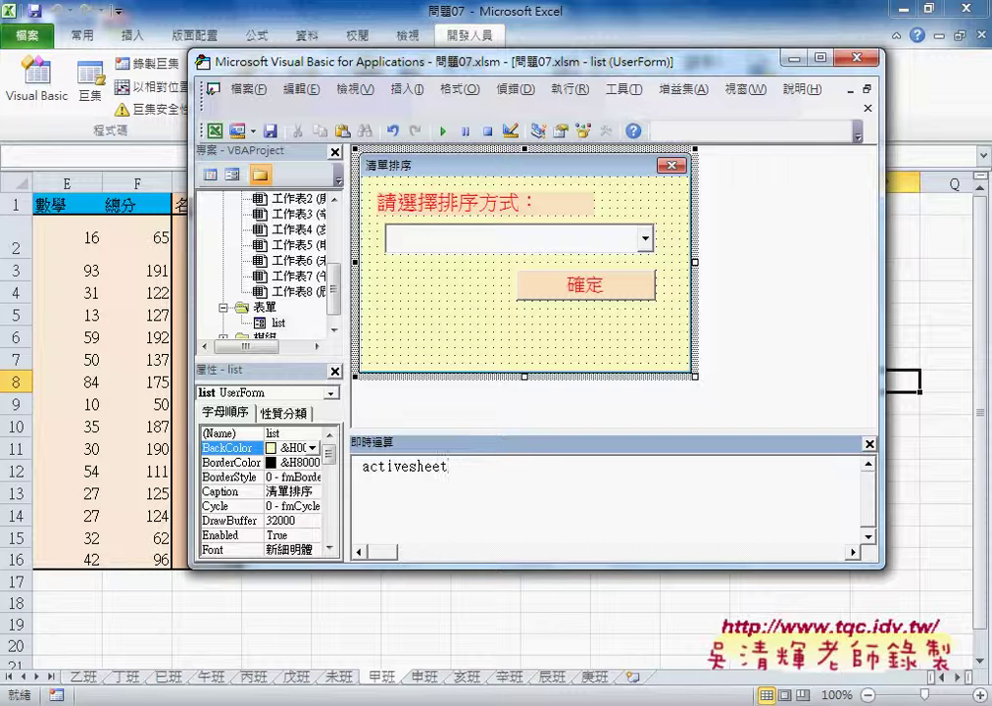
{"action": "type", "text": "."}
{"action": "type", "text": "ta"}
{"action": "type", "text": "b"}
{"action": "type", "text": ".co"}
{"action": "type", "text": "lor"}
{"action": "type", "text": "="}
{"action": "type", "text": "q"}
{"action": "type", "text": "b"}
{"action": "type", "text": "color"}
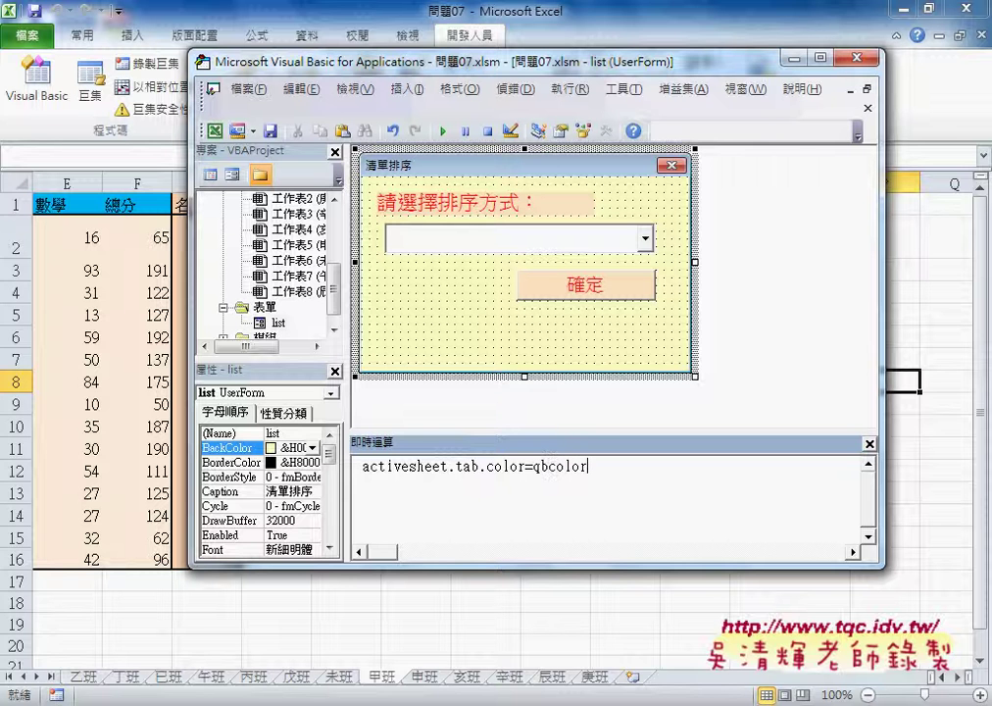
{"action": "type", "text": "("}
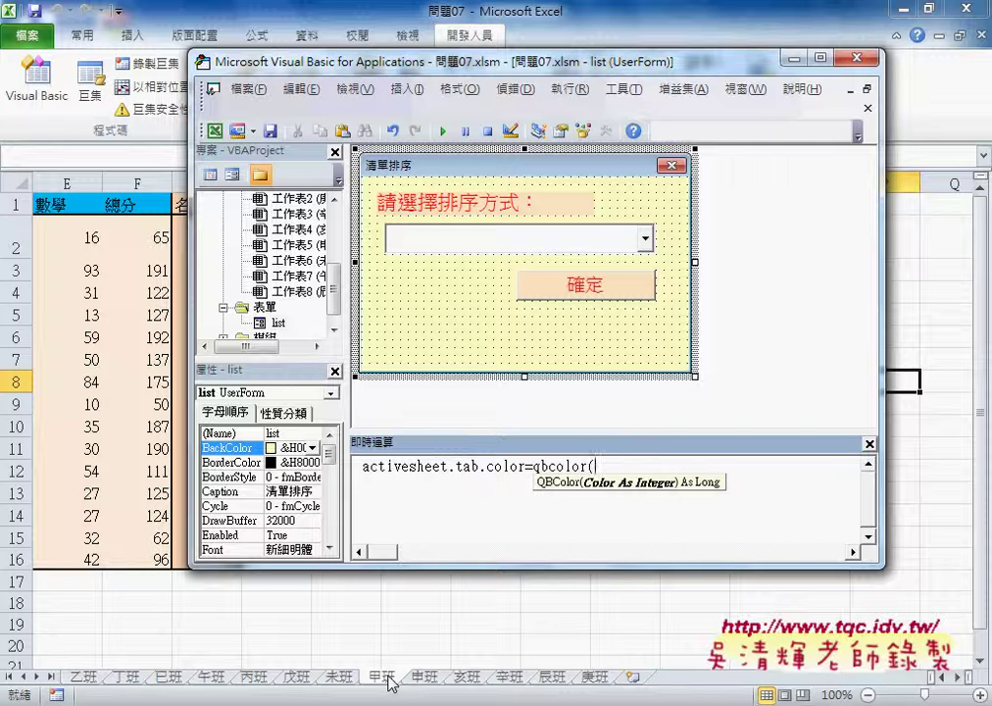
{"action": "key", "text": "Left"}
{"action": "key", "text": "Left"}
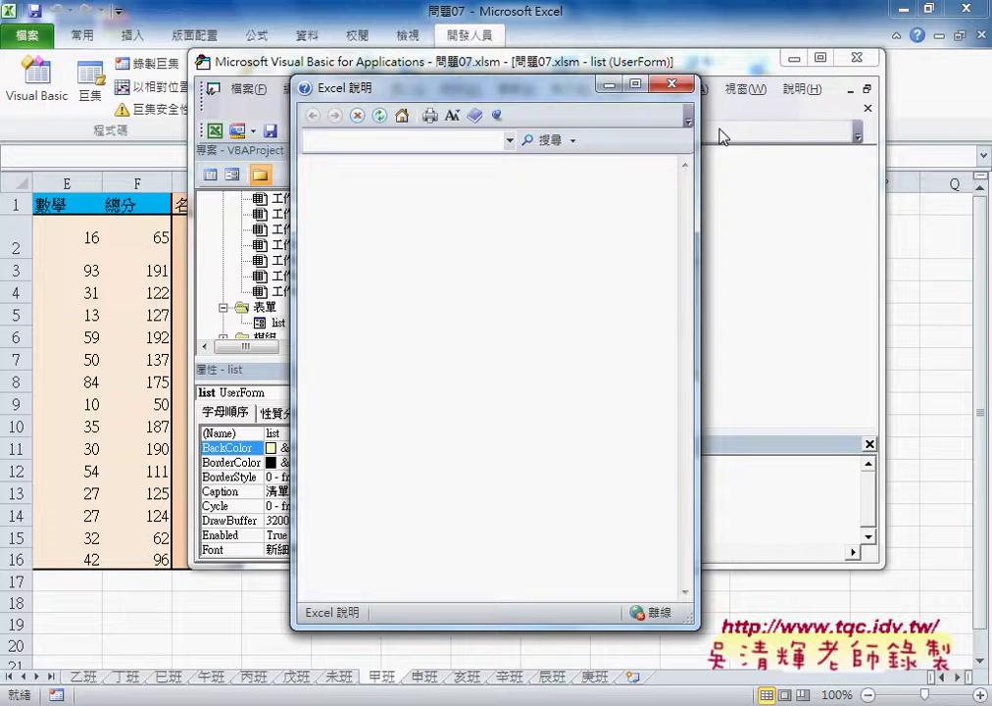
- Open the QBColor help page and highlight values 0 黑色, 1 藍色, 15 and 3 青藍色
{"action": "left_click", "coordinate": [401, 115]}
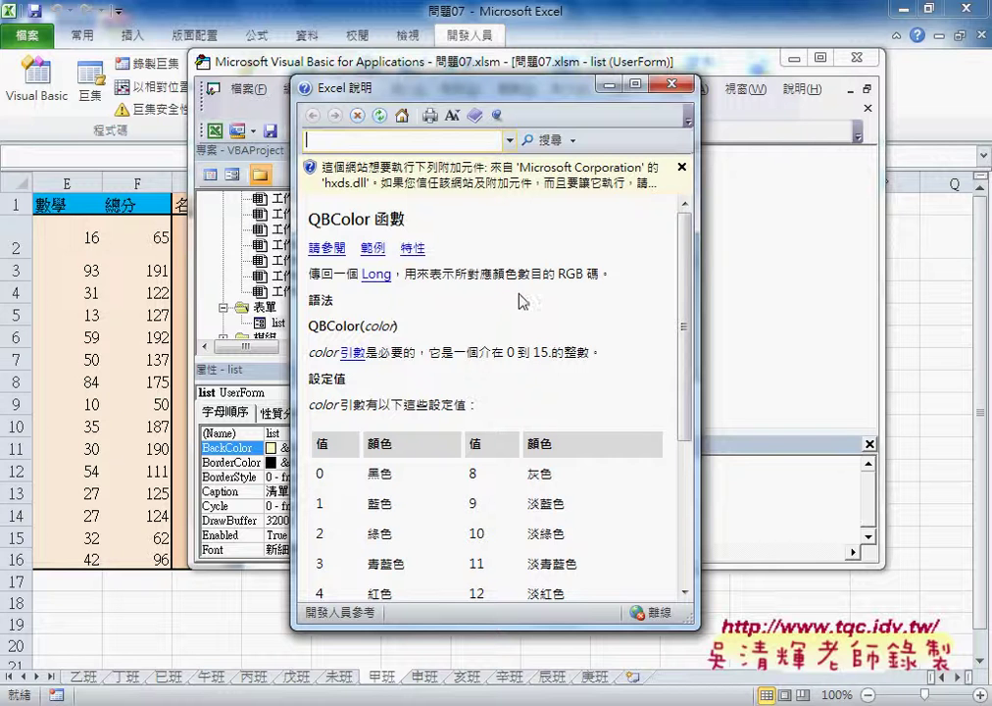
{"action": "left_click_drag", "start_coordinate": [309, 209], "coordinate": [405, 219]}
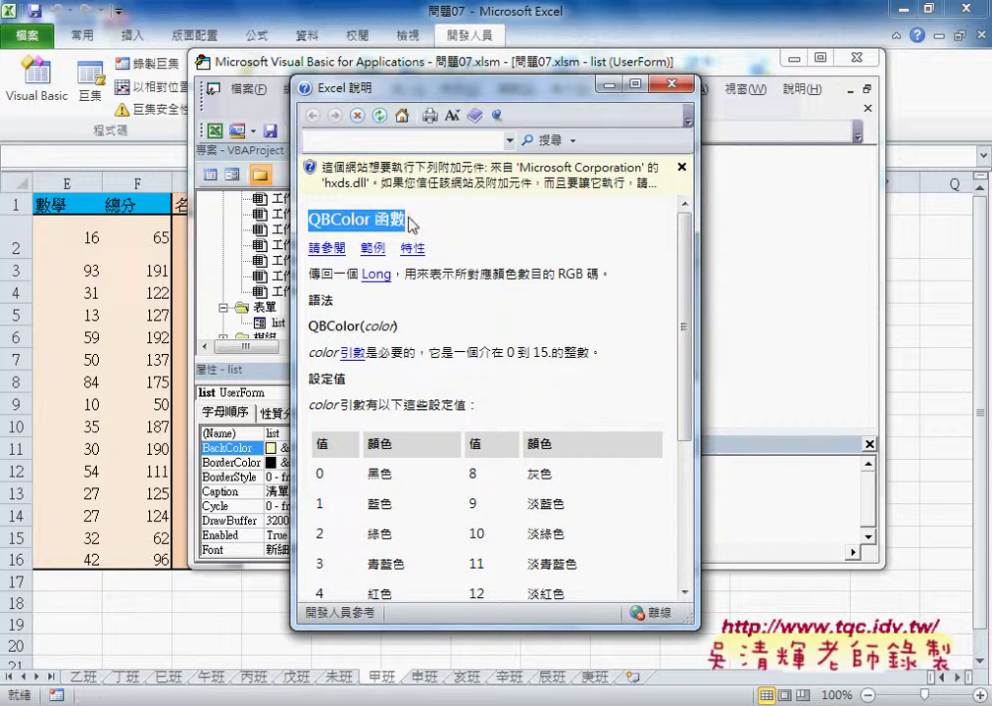
{"action": "scroll", "coordinate": [512, 266], "scroll_direction": "down", "scroll_amount": 1}
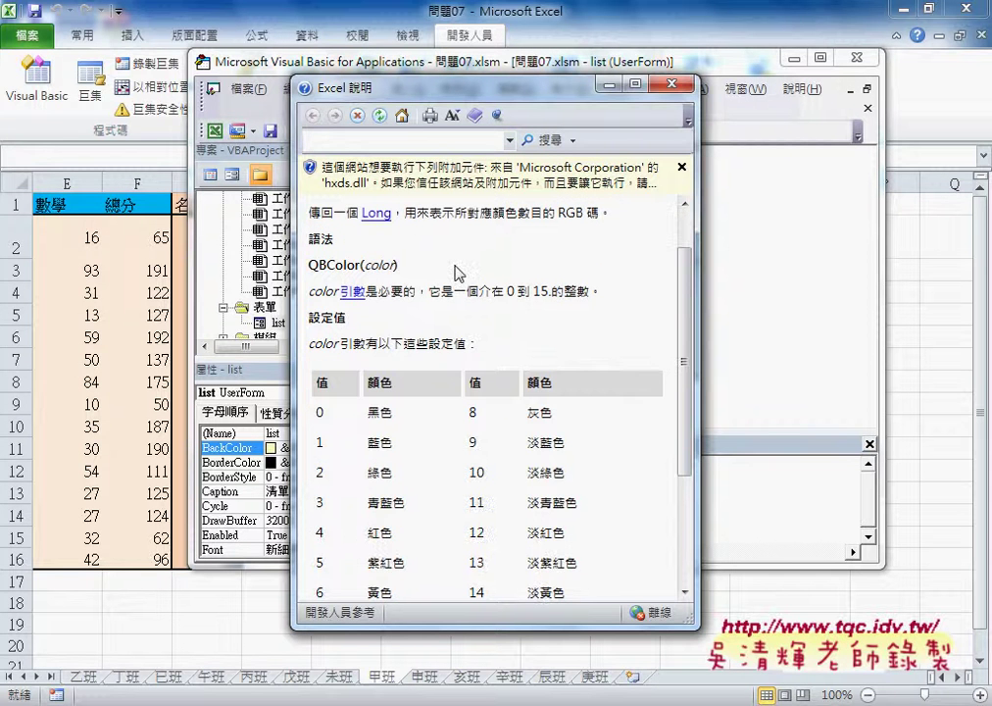
{"action": "double_click", "coordinate": [318, 413]}
{"action": "double_click", "coordinate": [379, 412]}
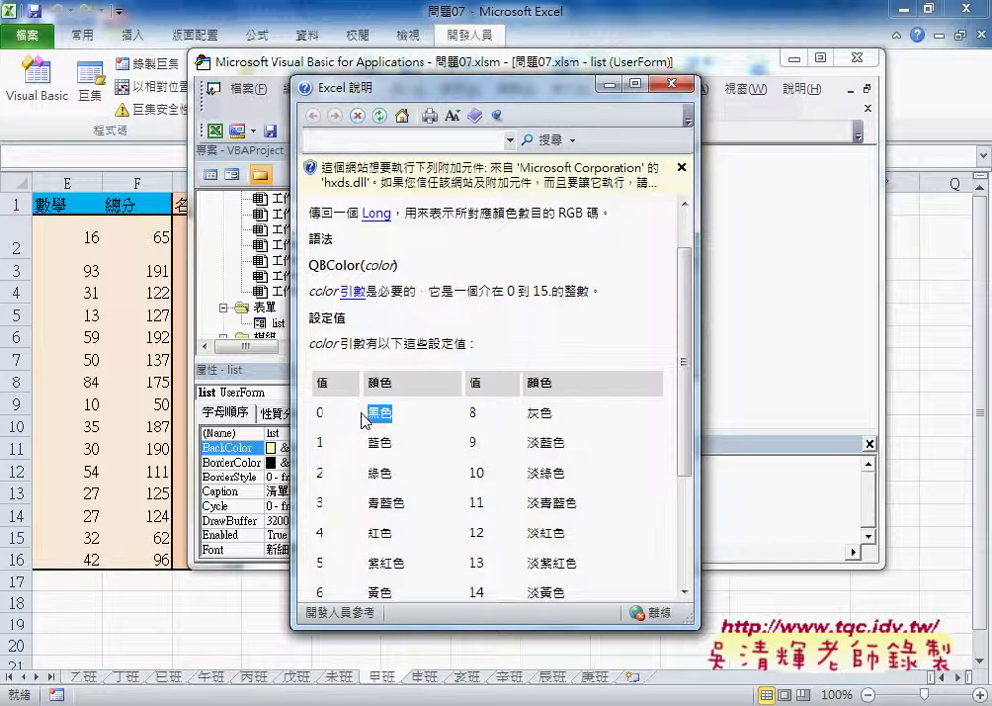
{"action": "double_click", "coordinate": [319, 441]}
{"action": "double_click", "coordinate": [380, 442]}
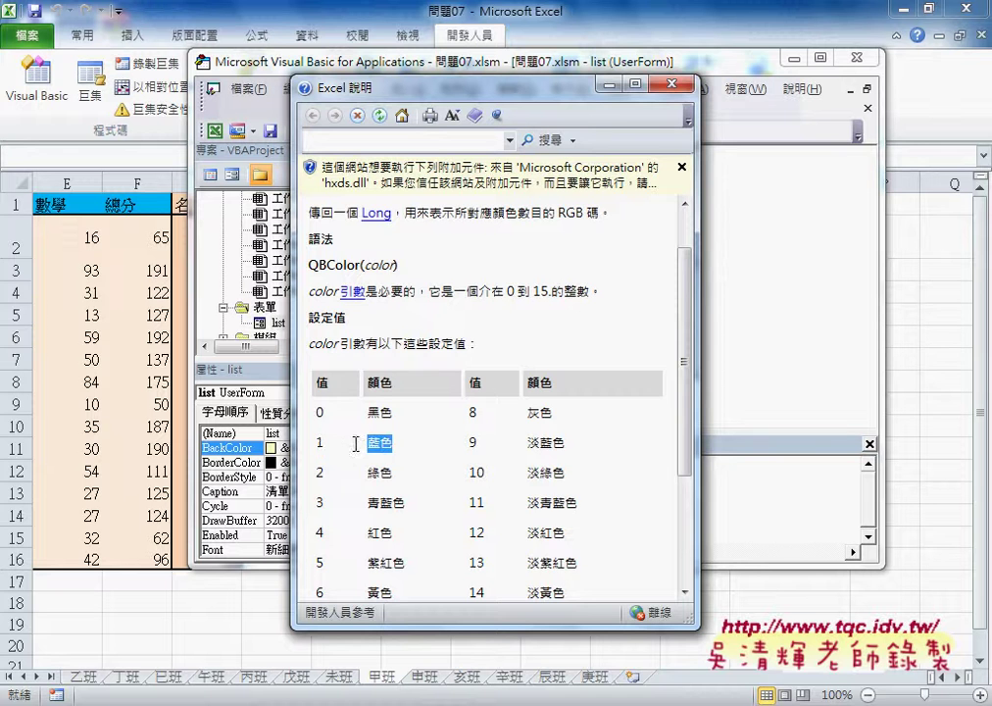
{"action": "scroll", "coordinate": [402, 453], "scroll_direction": "down", "scroll_amount": 1}
{"action": "scroll", "coordinate": [407, 453], "scroll_direction": "down", "scroll_amount": 1}
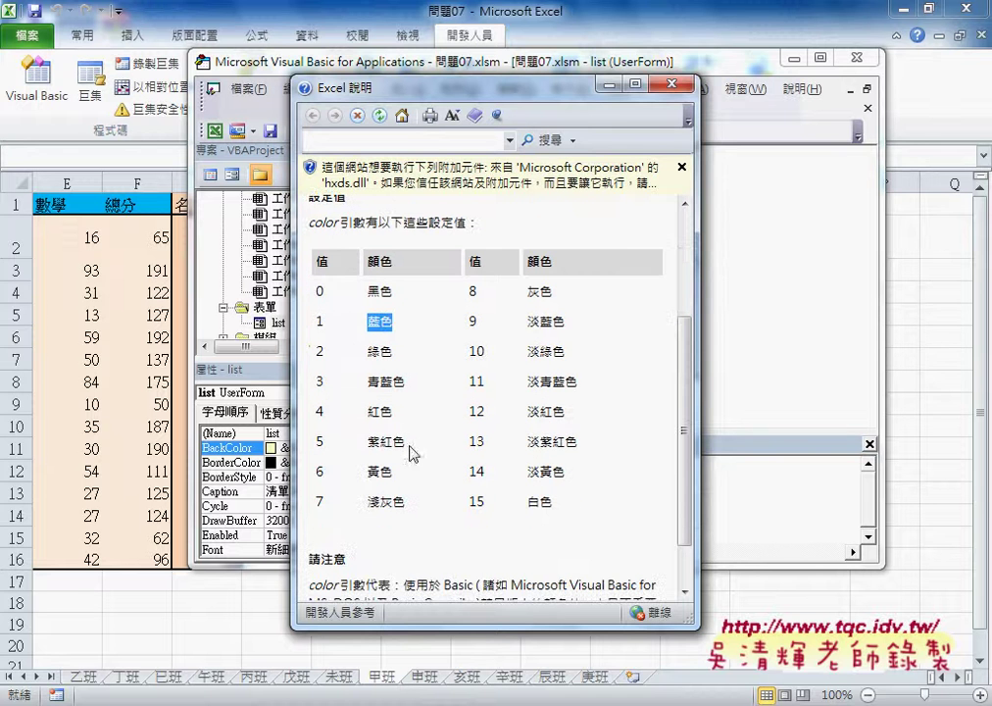
{"action": "double_click", "coordinate": [474, 503]}
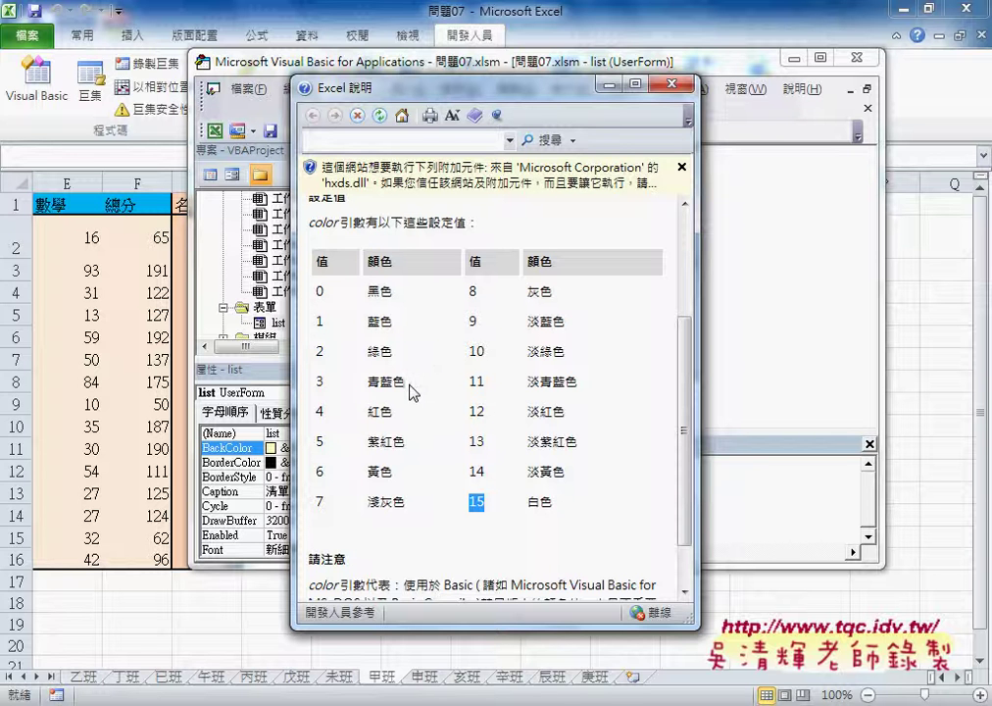
{"action": "left_click_drag", "start_coordinate": [405, 382], "coordinate": [319, 382]}
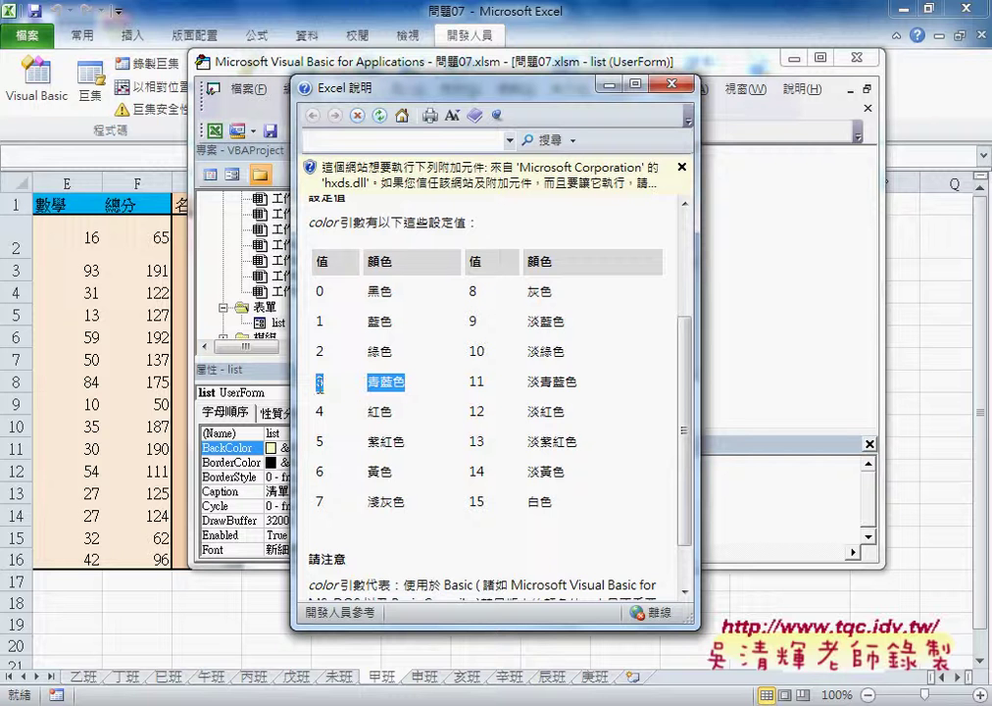
- Close help, complete the statement as activesheet.tab.color=qbcolor(3) and run it
{"action": "left_click", "coordinate": [680, 85]}
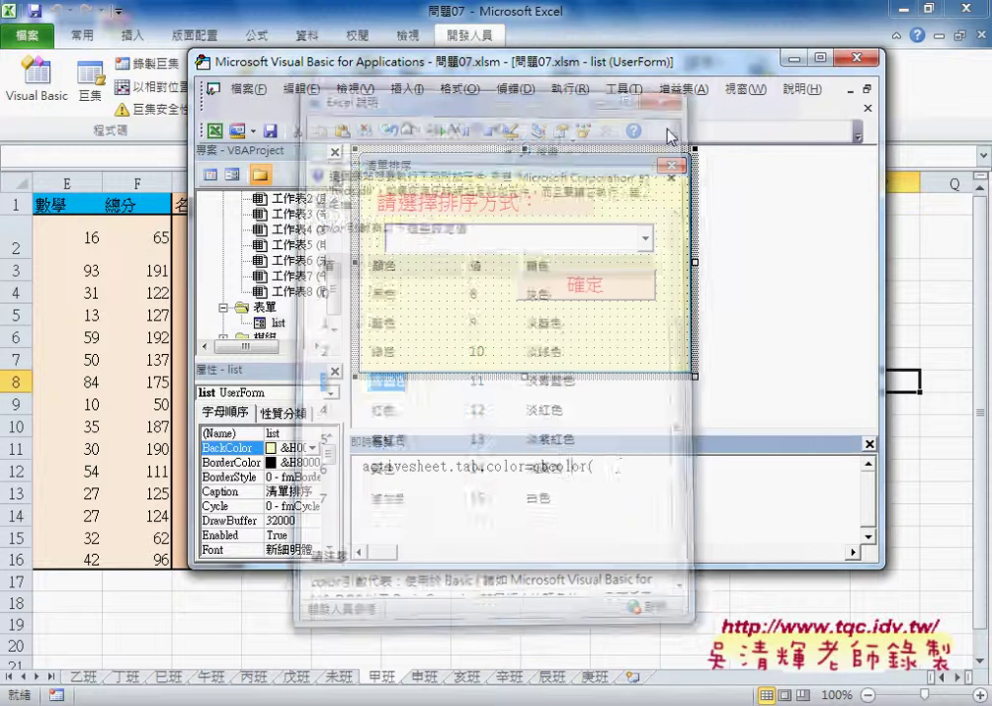
{"action": "left_click", "coordinate": [619, 465]}
{"action": "type", "text": "3"}
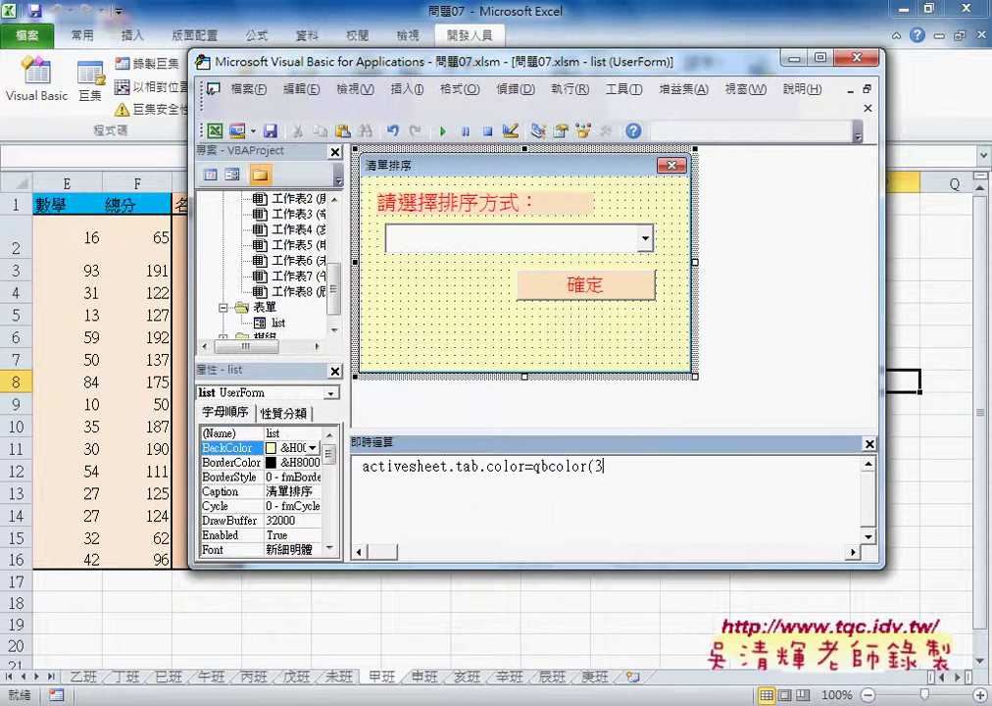
{"action": "type", "text": ")"}
{"action": "left_click_drag", "start_coordinate": [363, 467], "coordinate": [411, 467]}
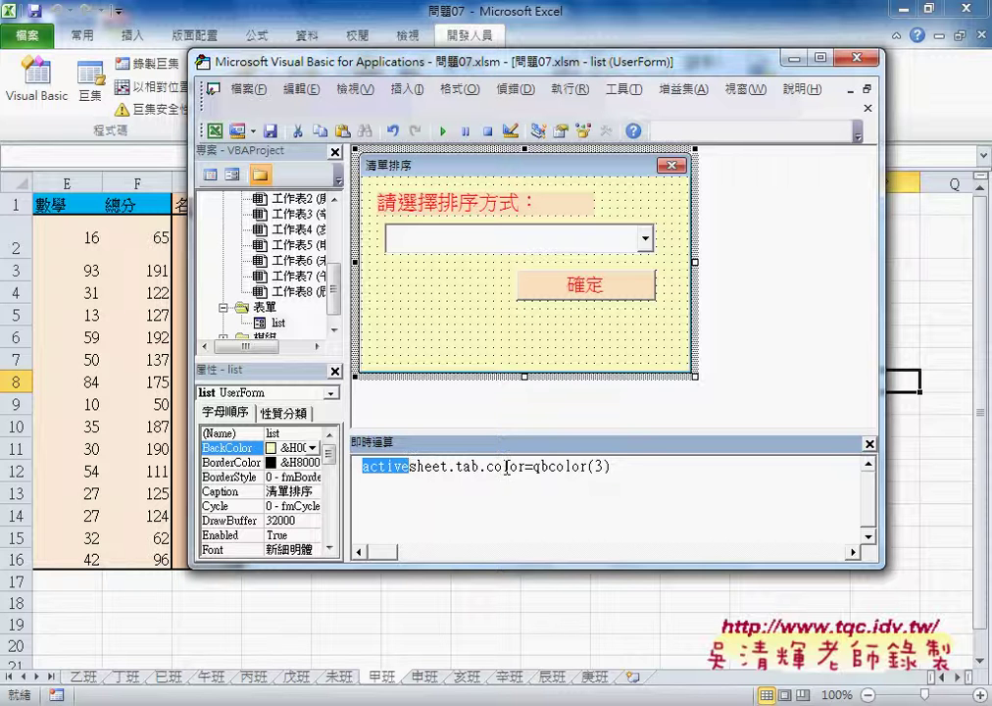
{"action": "left_click_drag", "start_coordinate": [633, 469], "coordinate": [336, 471]}
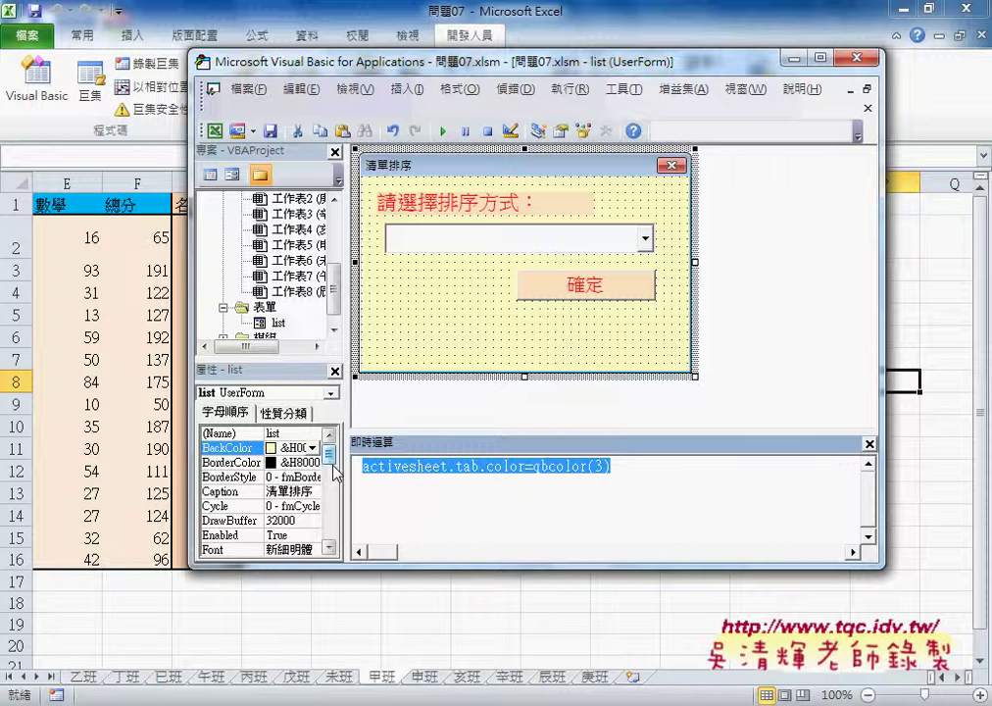
{"action": "key", "text": "Return"}
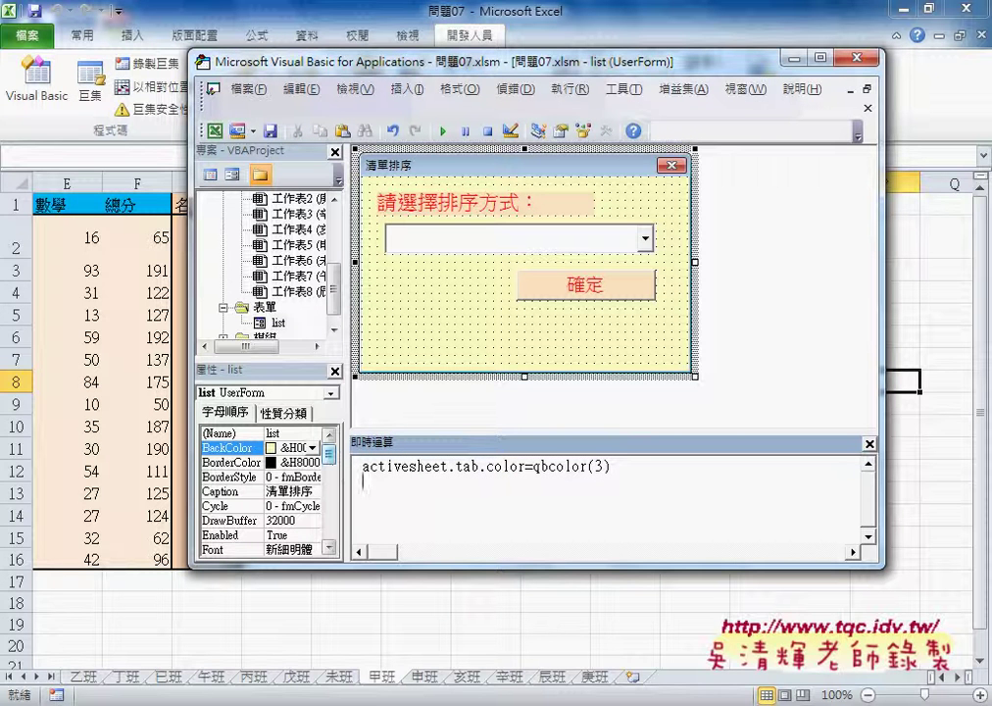
{"action": "left_click", "coordinate": [611, 465]}
{"action": "key", "text": "Return"}
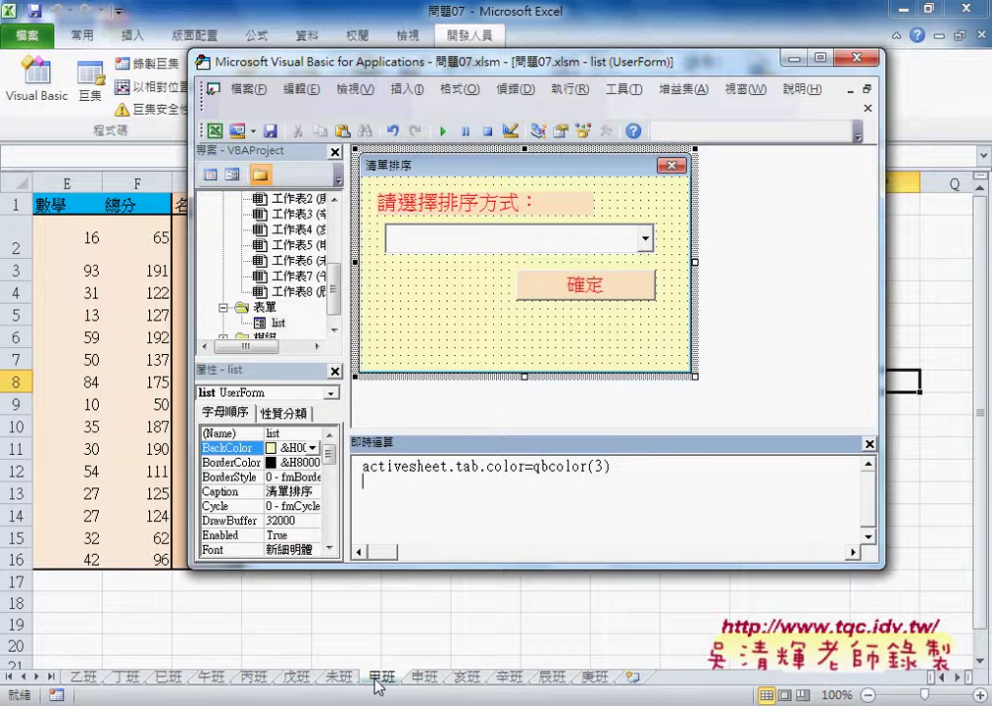
- Switch to 申班 and back to view 甲班's coloured tab, then reopen the VBA editor
{"action": "left_click", "coordinate": [426, 678]}
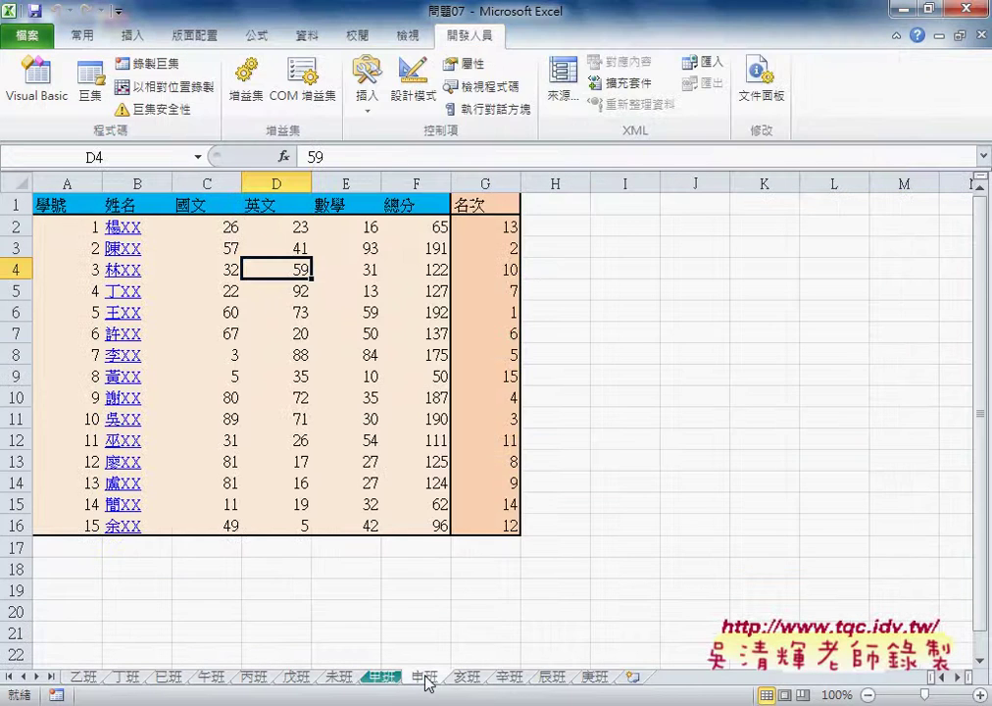
{"action": "left_click", "coordinate": [399, 678]}
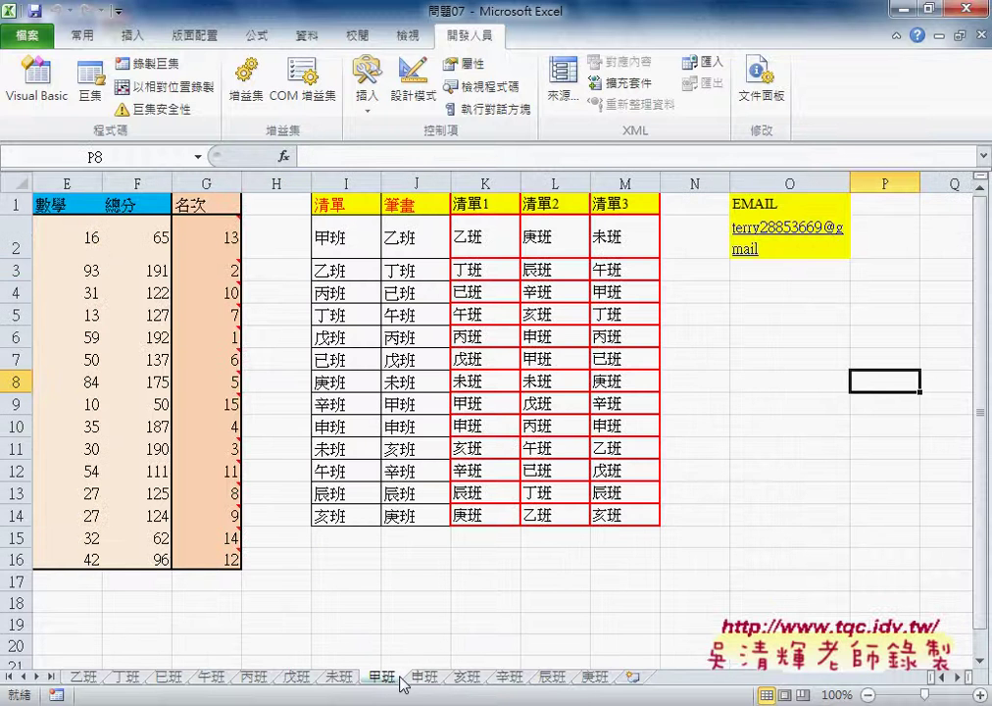
{"action": "left_click", "coordinate": [37, 78]}
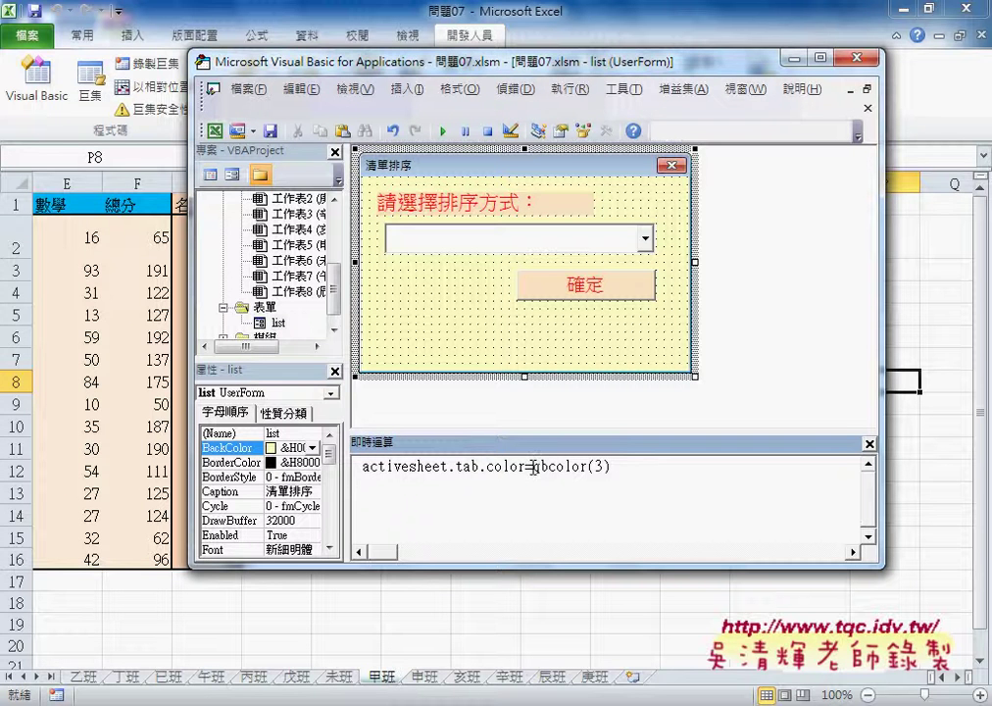
- Run activesheet.tab.color=xlnone in the Immediate window to clear the 甲班 tab colour
{"action": "left_click_drag", "start_coordinate": [533, 467], "coordinate": [611, 467]}
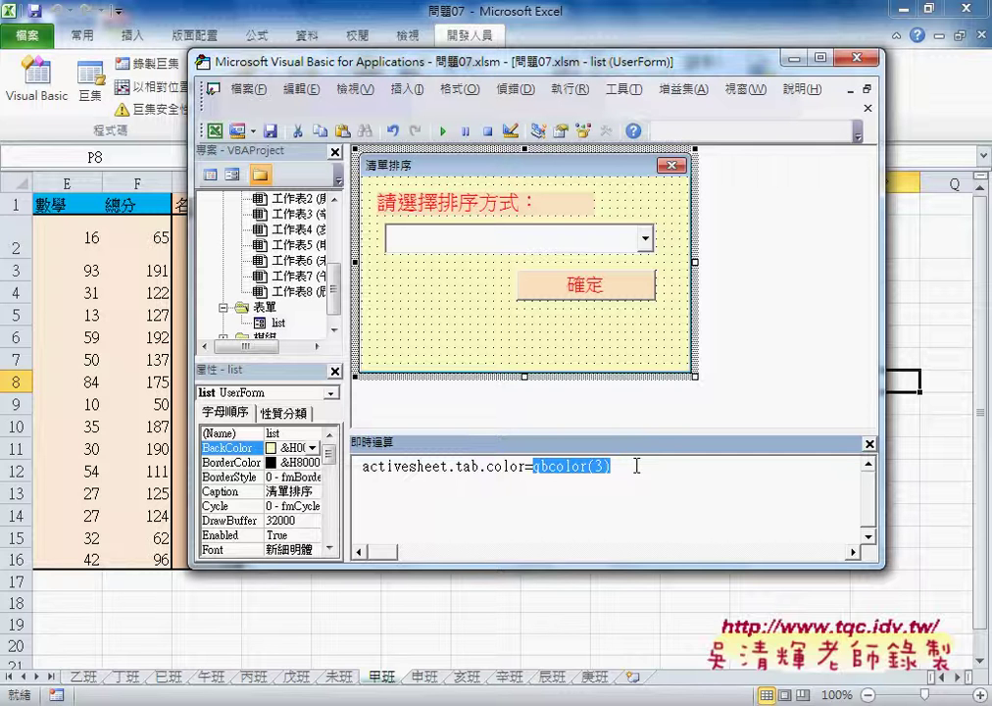
{"action": "left_click", "coordinate": [536, 467]}
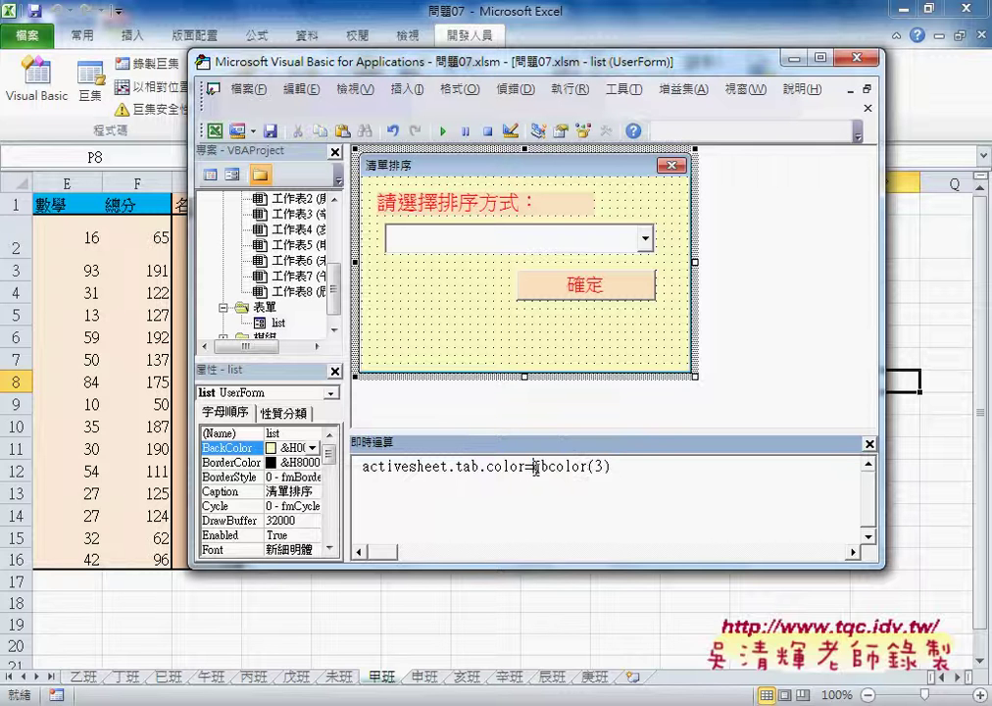
{"action": "left_click_drag", "start_coordinate": [535, 467], "coordinate": [353, 467]}
{"action": "key", "text": "ctrl+c"}
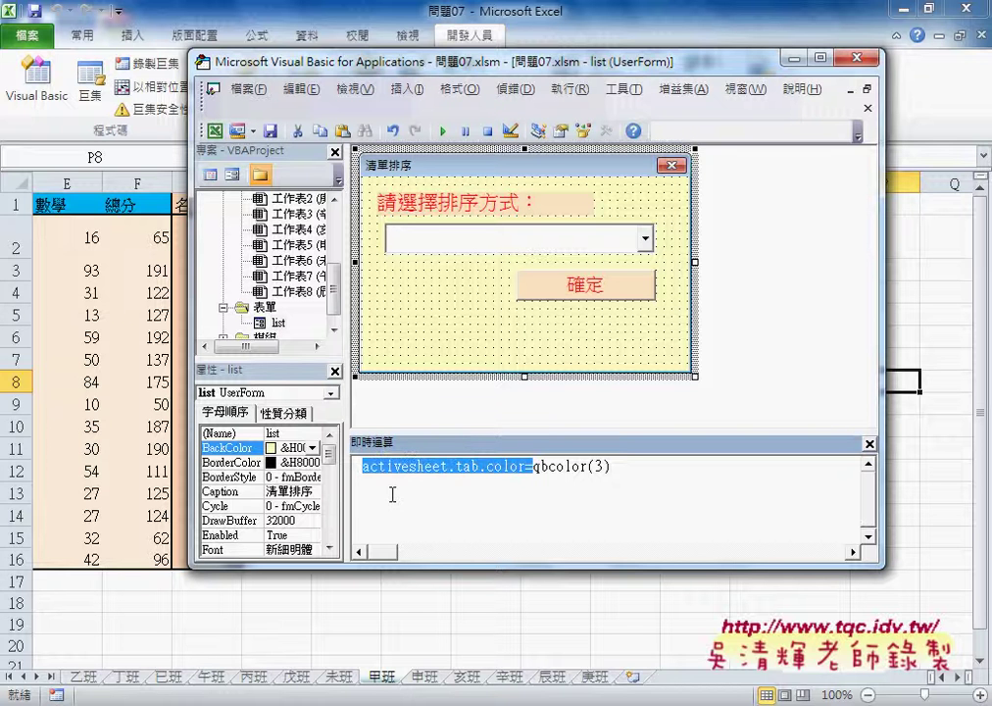
{"action": "left_click", "coordinate": [392, 495]}
{"action": "key", "text": "ctrl+v"}
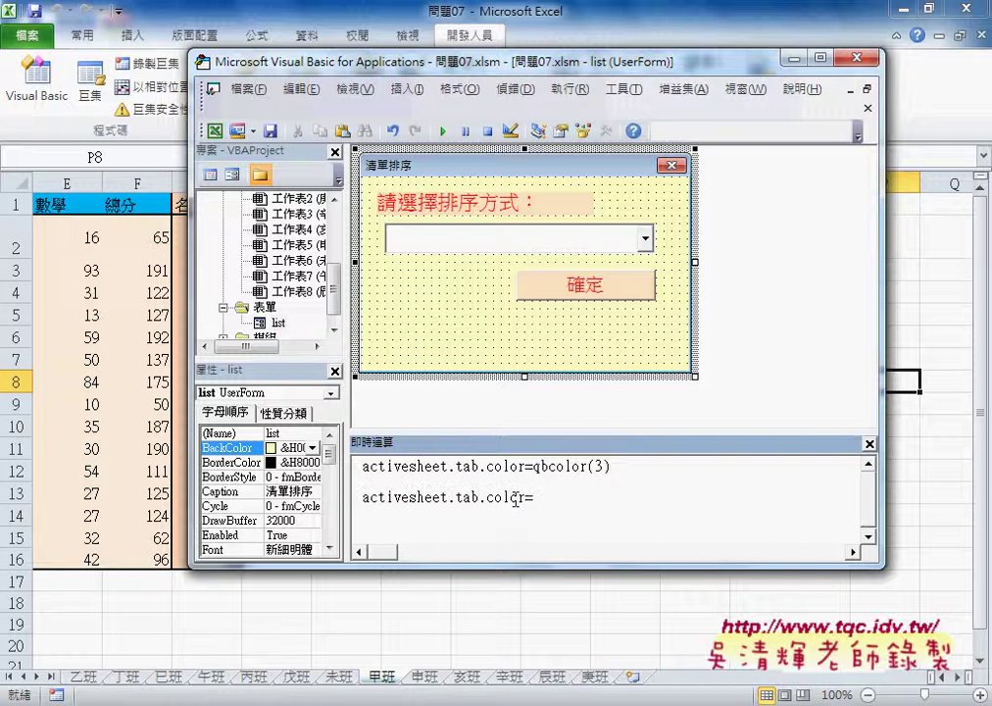
{"action": "type", "text": "x"}
{"action": "type", "text": "l"}
{"action": "type", "text": "no"}
{"action": "type", "text": "ne"}
{"action": "key", "text": "Return"}
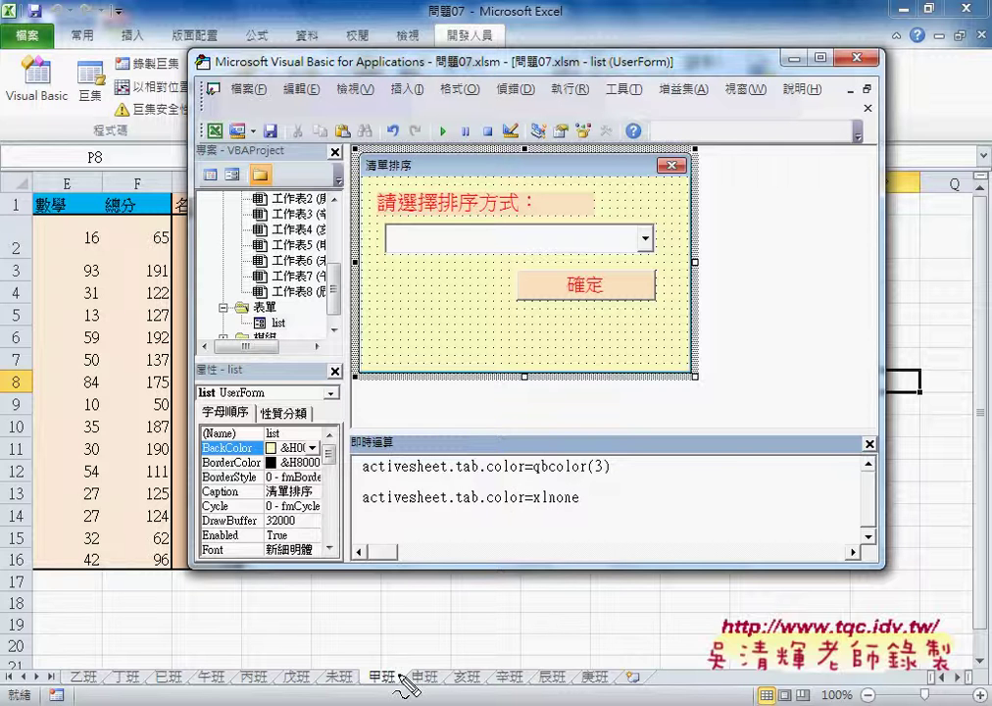
{"action": "left_click", "coordinate": [369, 671]}
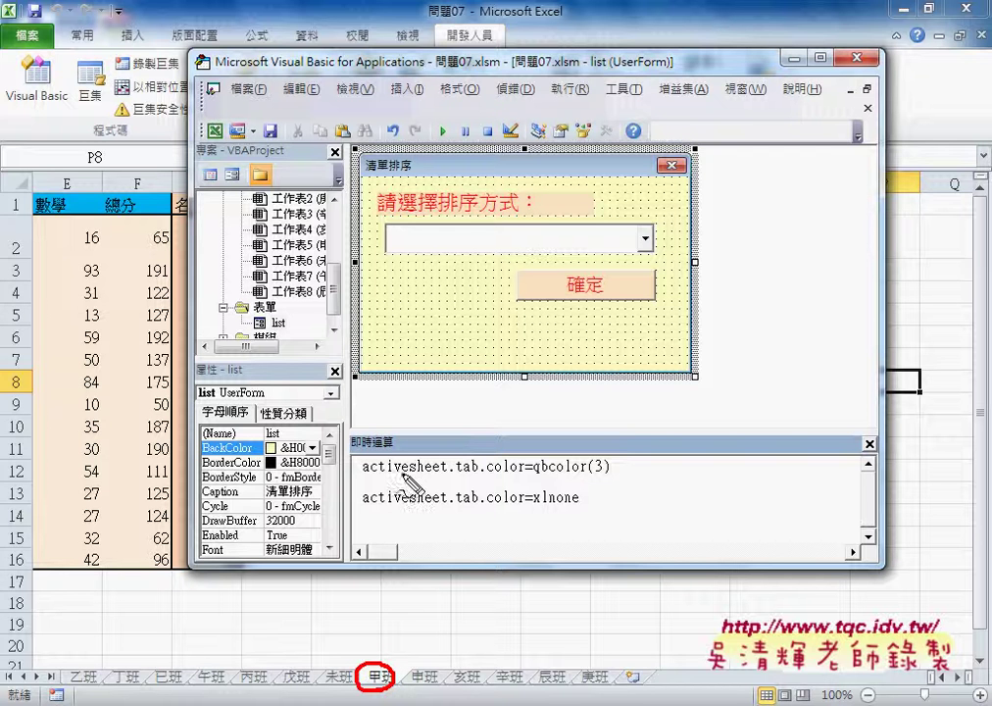
{"action": "mouse_move", "coordinate": [410, 470]}
{"action": "left_mouse_down"}
{"action": "mouse_move", "coordinate": [435, 472]}
{"action": "mouse_move", "coordinate": [447, 506]}
{"action": "left_mouse_up"}
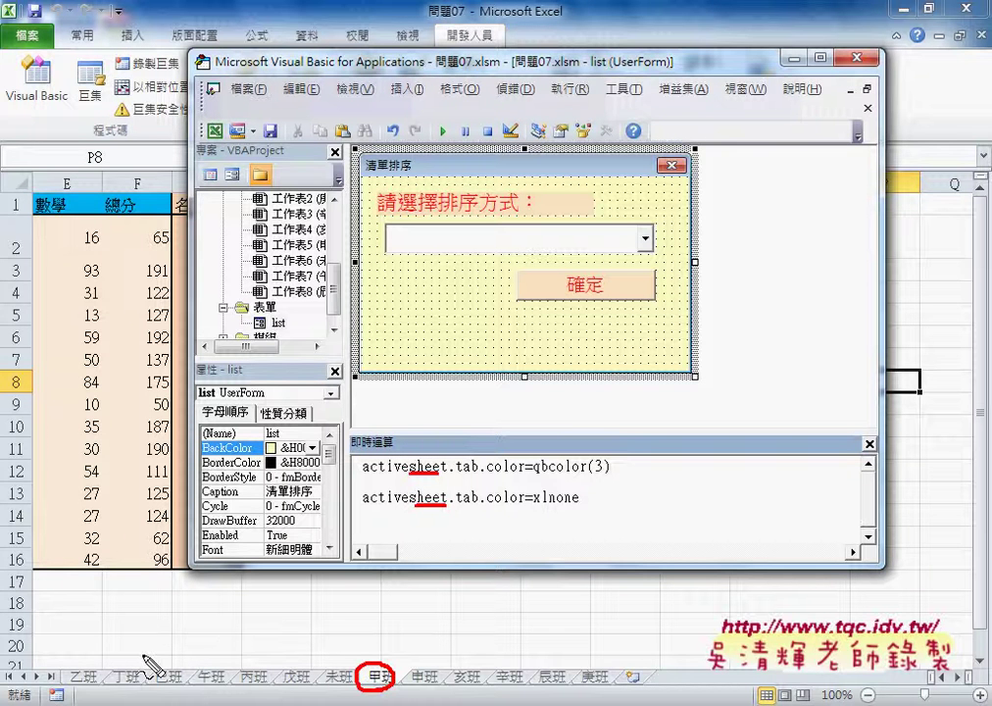
{"action": "key", "text": "Escape"}
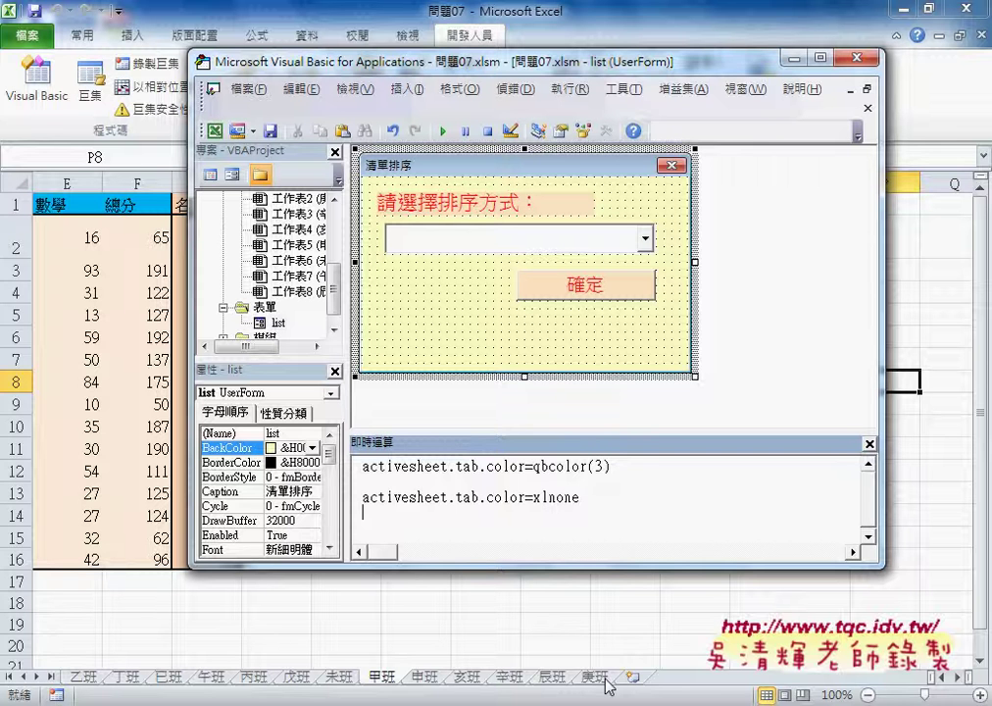
- Close the Immediate window and open Module1's code
{"action": "left_click", "coordinate": [869, 444]}
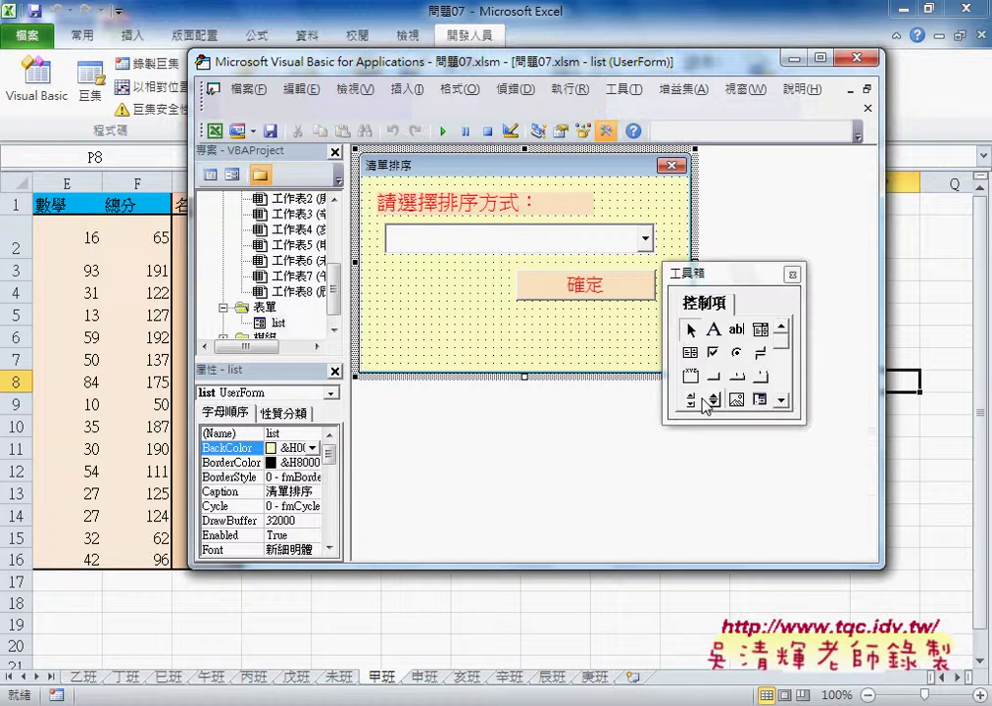
{"action": "left_click_drag", "start_coordinate": [334, 294], "coordinate": [343, 309]}
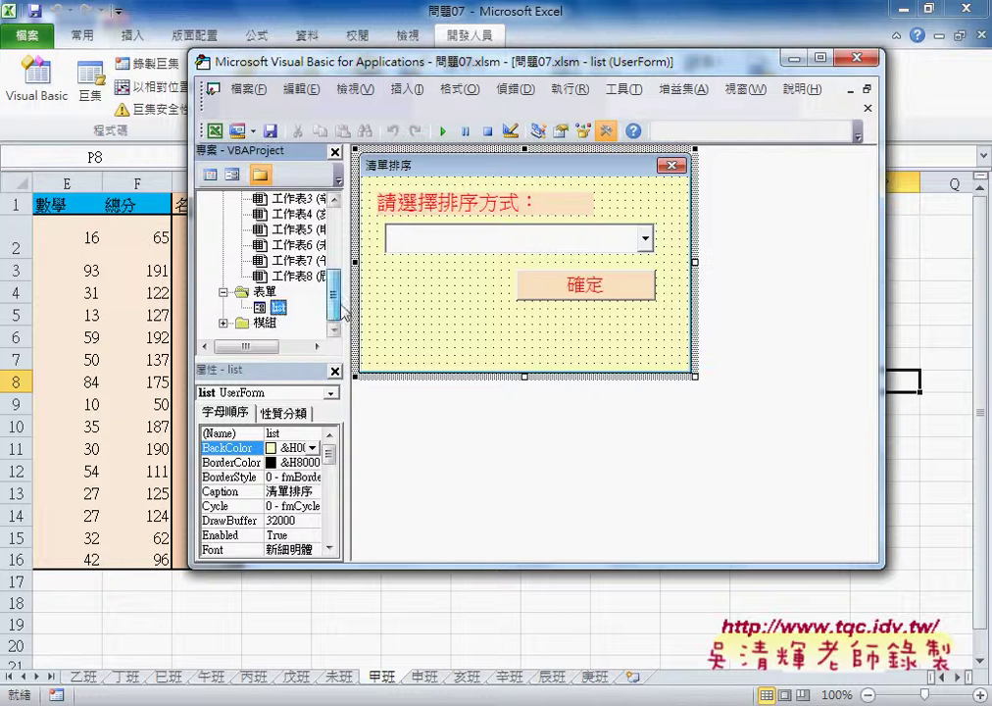
{"action": "double_click", "coordinate": [263, 323]}
{"action": "double_click", "coordinate": [294, 323]}
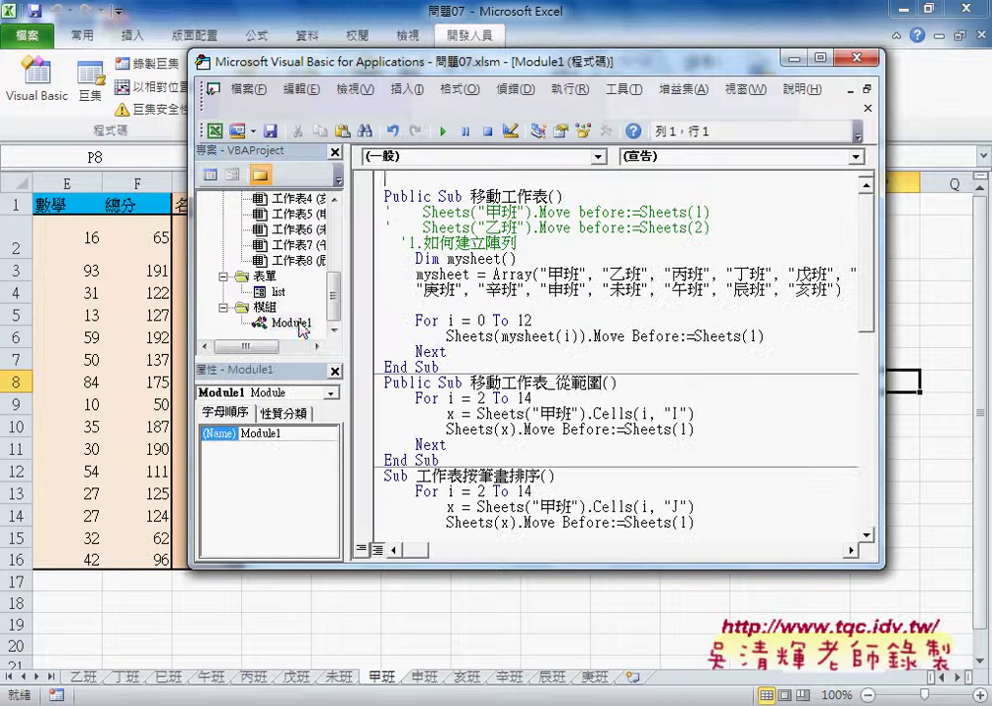
- Add a blank line after the last procedure, 移動工作表_清單1
{"action": "left_click_drag", "start_coordinate": [866, 280], "coordinate": [872, 392]}
{"action": "left_click", "coordinate": [438, 524]}
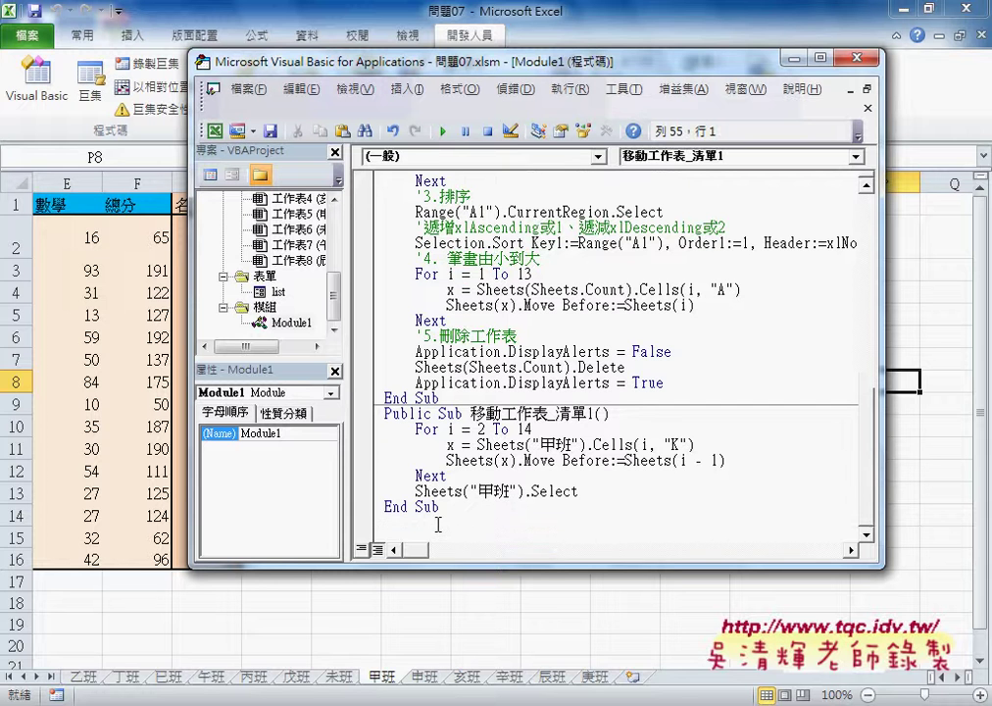
{"action": "key", "text": "Return"}
{"action": "key", "text": "Return"}
{"action": "key", "text": "Return"}
{"action": "key", "text": "Return"}
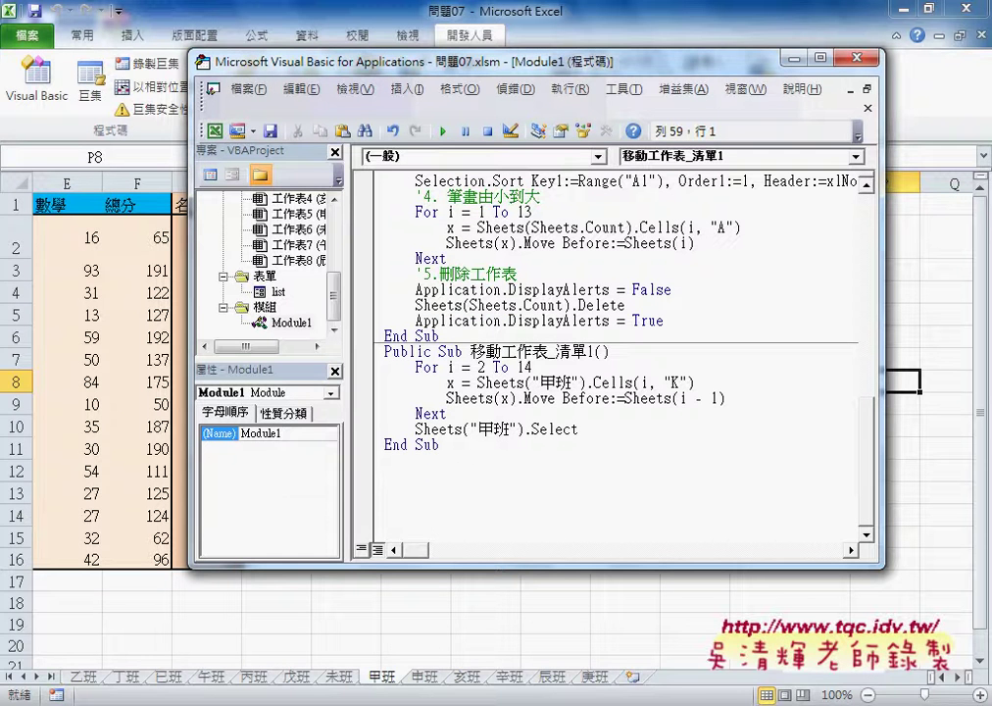
{"action": "mouse_move", "coordinate": [382, 697]}
{"action": "left_click", "coordinate": [387, 656]}
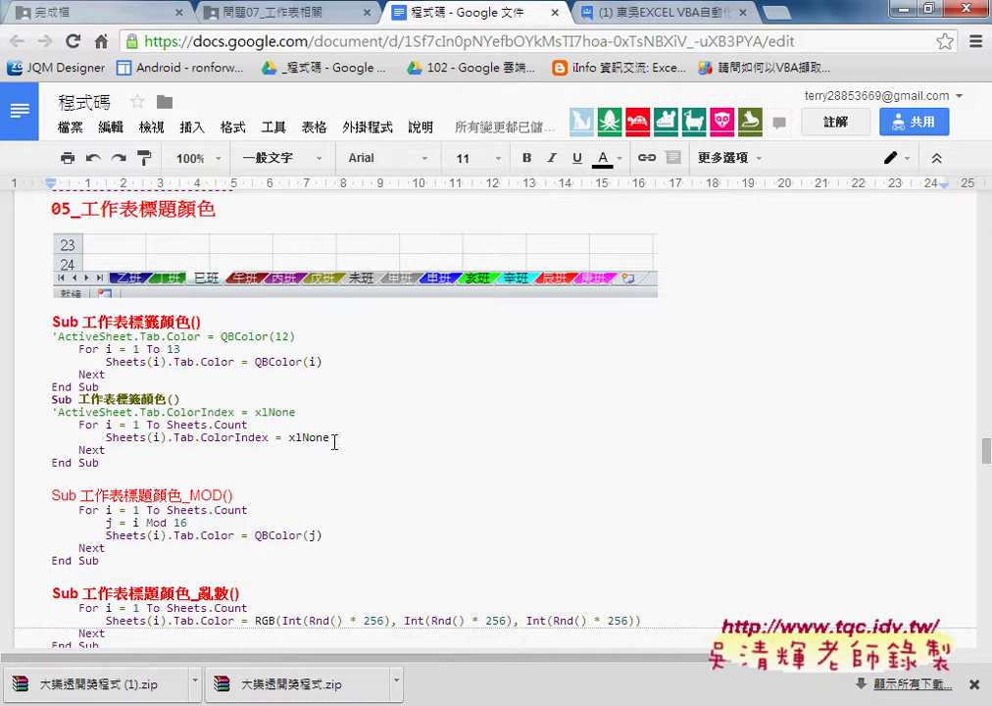
- Select the Sub 工作表標籤顏色 procedure in the Google Docs notes
{"action": "mouse_move", "coordinate": [52, 321]}
{"action": "left_mouse_down"}
{"action": "mouse_move", "coordinate": [143, 318]}
{"action": "mouse_move", "coordinate": [214, 386]}
{"action": "left_mouse_up"}
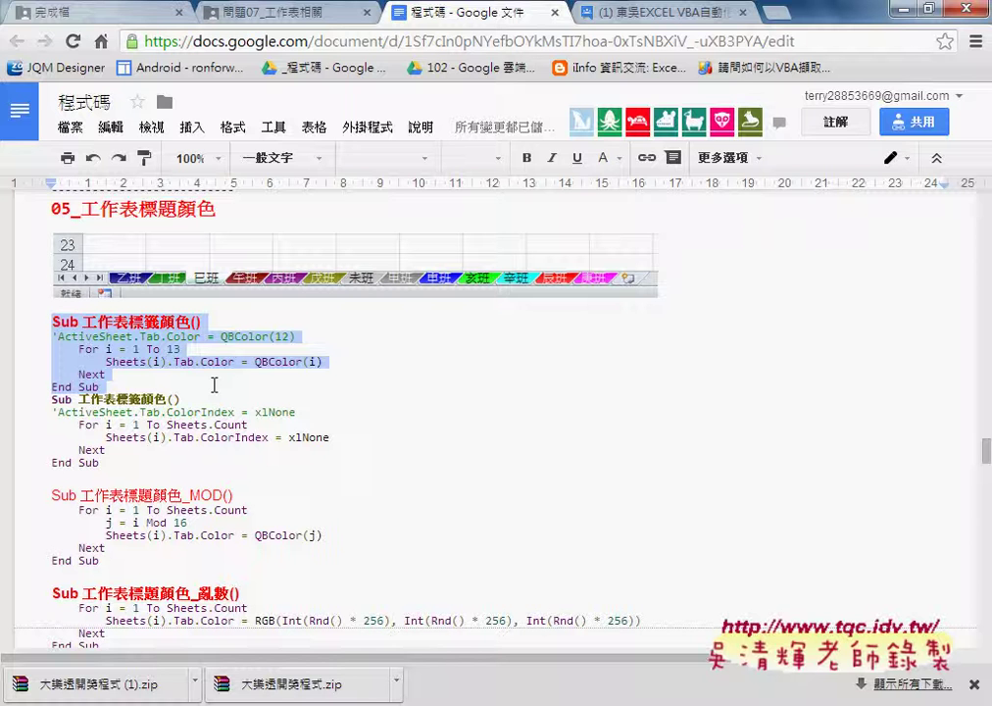
- Paste the 工作表標籤顏色 procedure below Module1's last End Sub
{"action": "key", "text": "alt+Tab"}
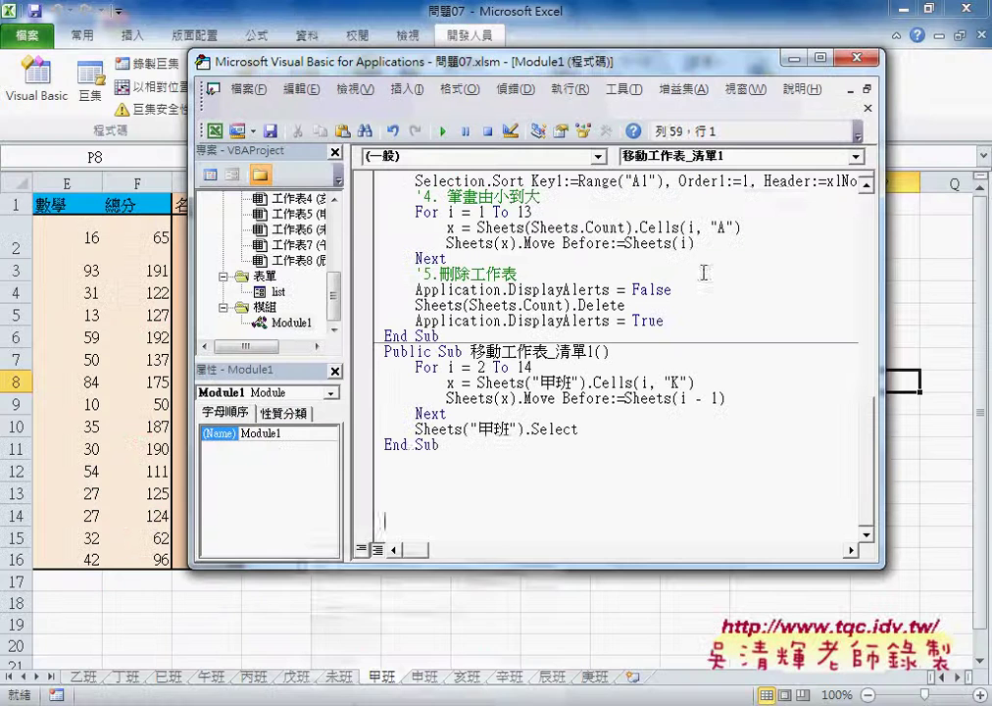
{"action": "left_click", "coordinate": [405, 460]}
{"action": "type", "text": "Sub 工作表標籤顏色() 'ActiveSheet.Tab.Color = QBColor(12)     For i = 1 To 13         Sheets(i).Tab.Color = QBColor(i)     Next End Sub"}
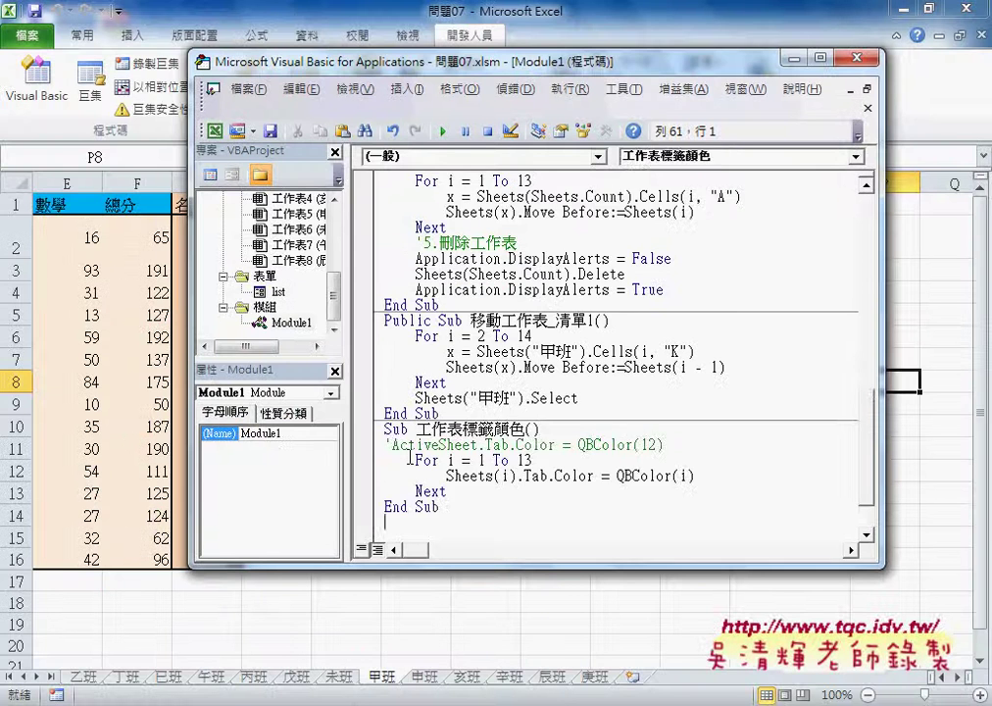
- Highlight the procedure name, loop bounds 1 and 13, ActiveSheet and QBColor(i) to explain them
{"action": "left_click_drag", "start_coordinate": [414, 429], "coordinate": [525, 431]}
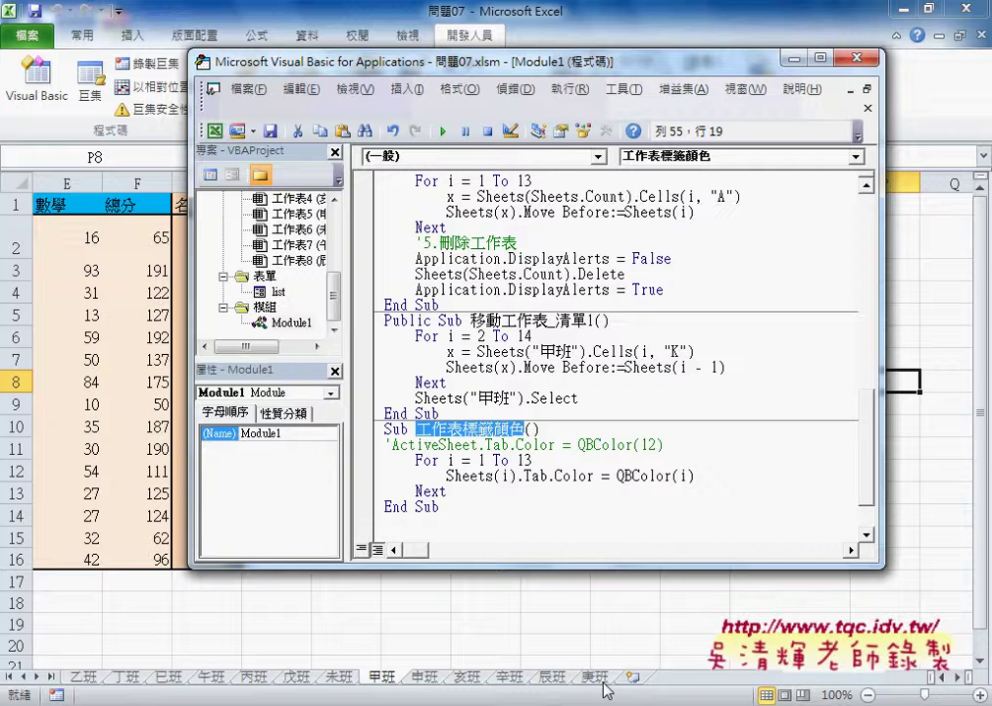
{"action": "double_click", "coordinate": [525, 460]}
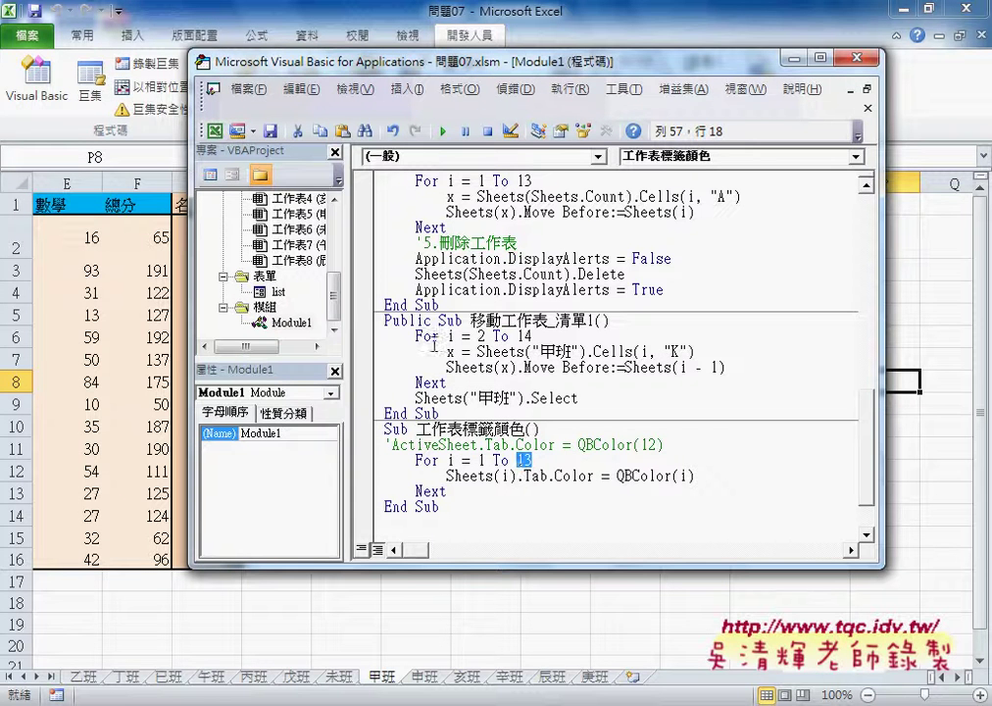
{"action": "double_click", "coordinate": [396, 443]}
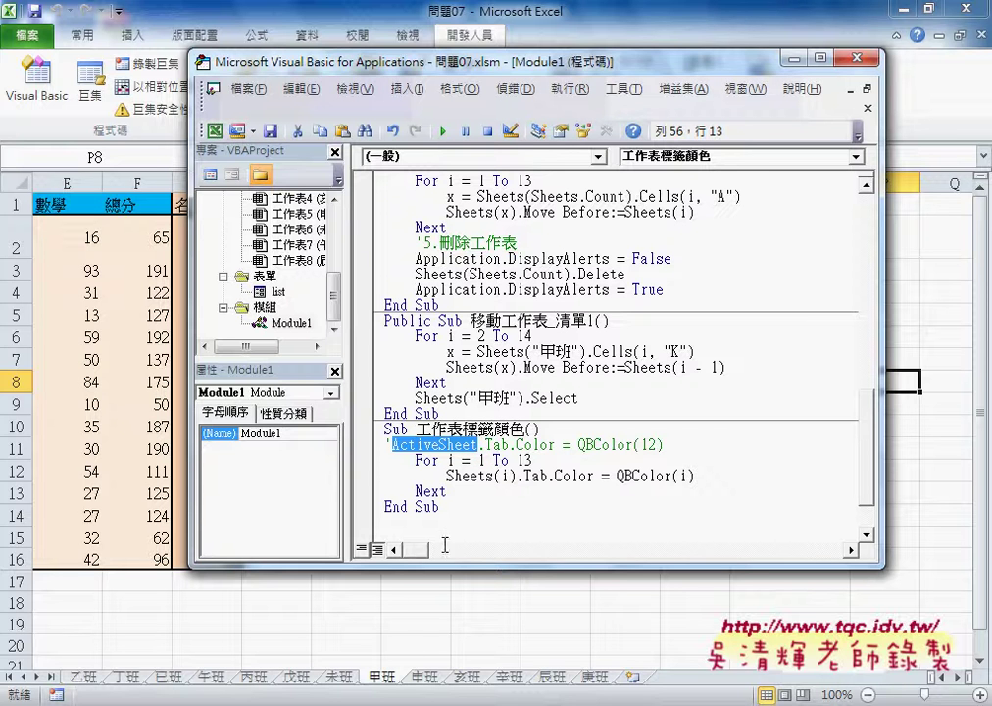
{"action": "double_click", "coordinate": [506, 475]}
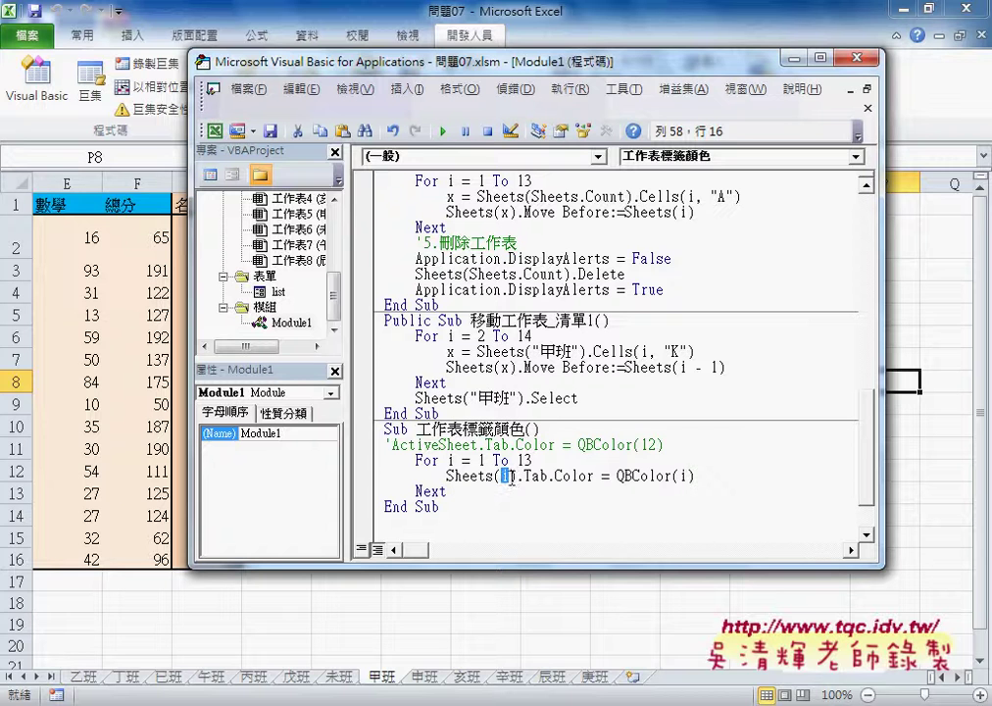
{"action": "left_click_drag", "start_coordinate": [694, 475], "coordinate": [614, 475]}
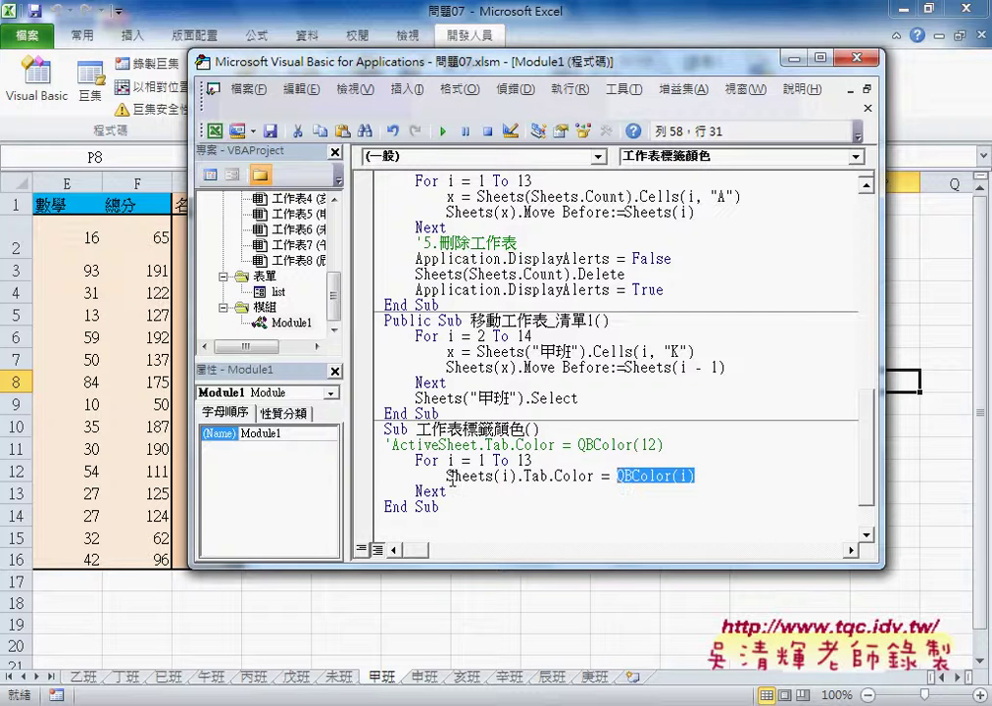
{"action": "left_click", "coordinate": [488, 461]}
{"action": "double_click", "coordinate": [484, 460]}
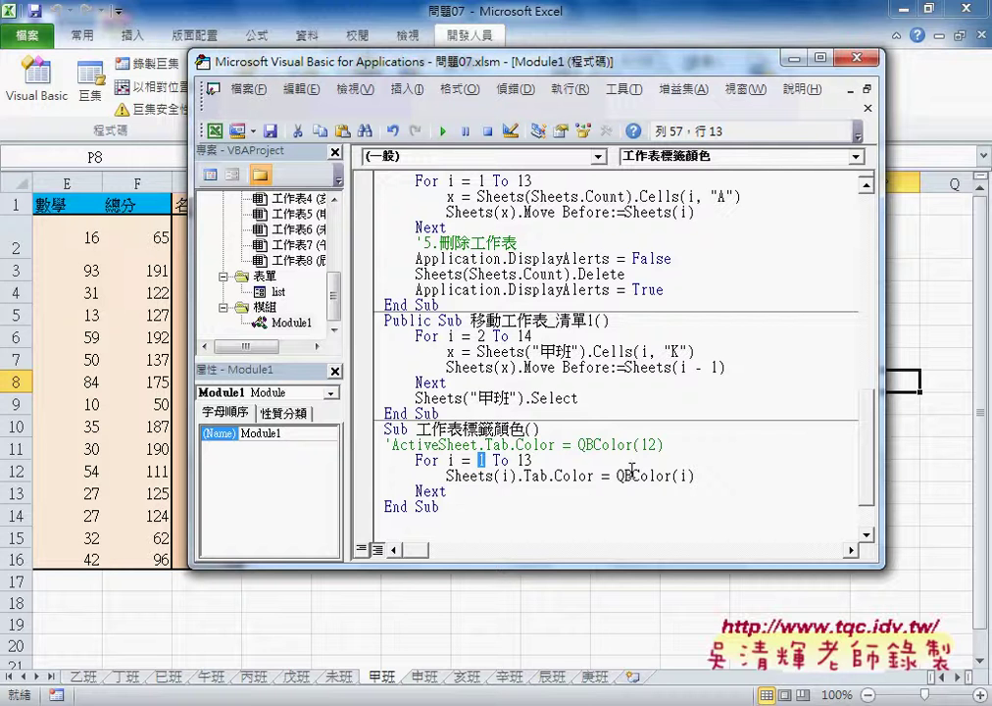
{"action": "left_click", "coordinate": [630, 474]}
{"action": "key", "text": "F1"}
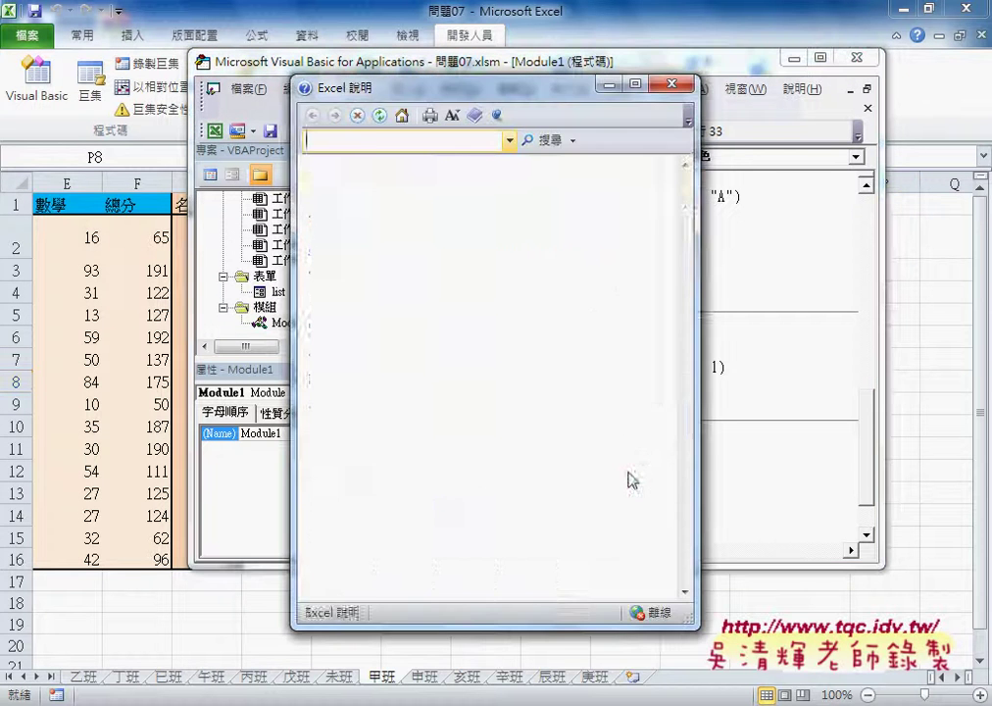
{"action": "left_click_drag", "start_coordinate": [393, 474], "coordinate": [318, 475]}
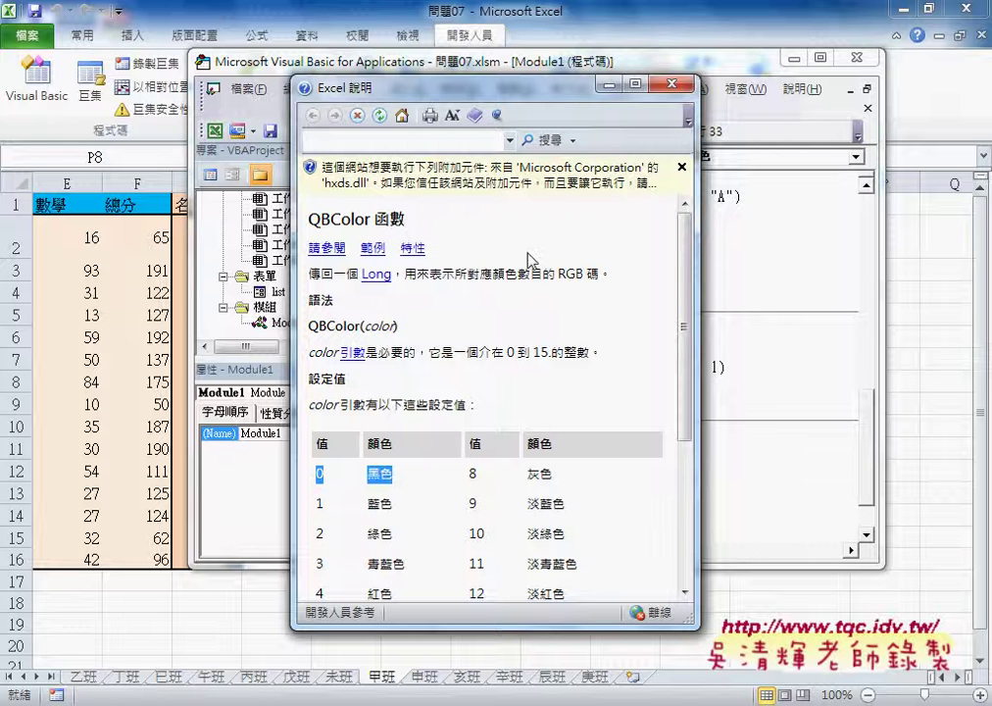
{"action": "left_click", "coordinate": [505, 62]}
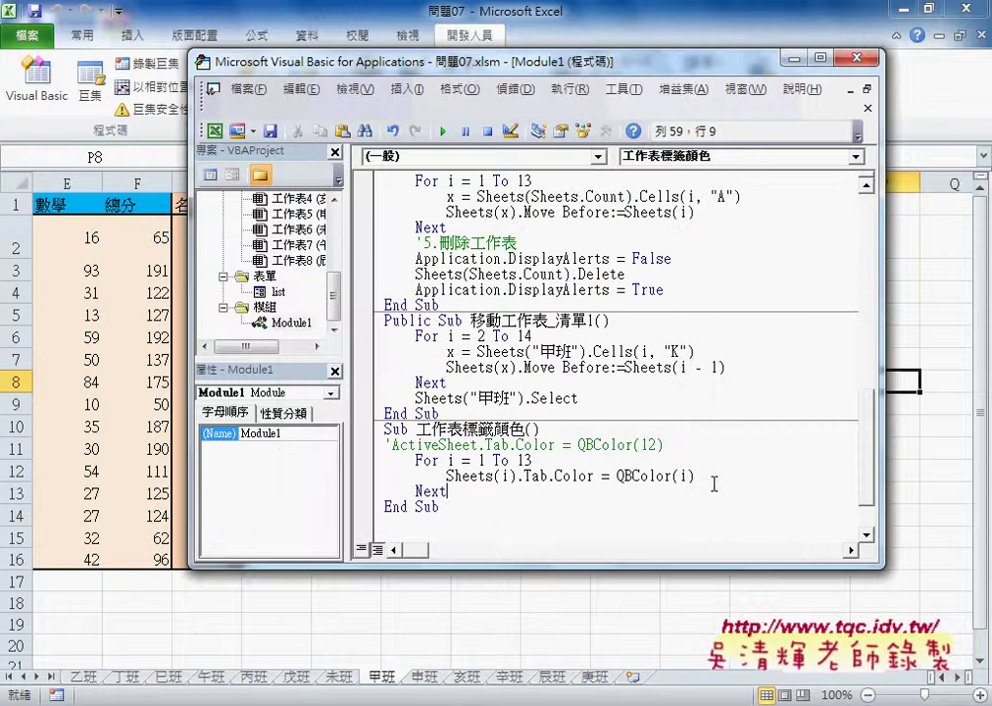
- Single-step 工作表標籤顏色 with F8, colouring the tabs from 乙班 onward with QBColor values
{"action": "left_click", "coordinate": [617, 476]}
{"action": "key", "text": "F8"}
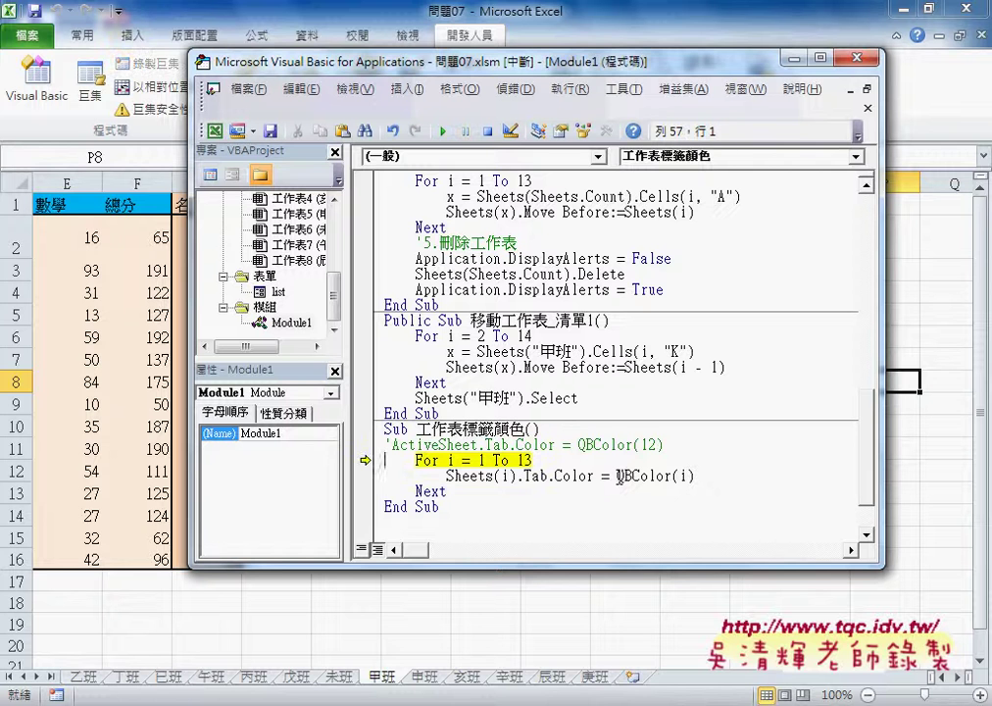
{"action": "key", "text": "F8"}
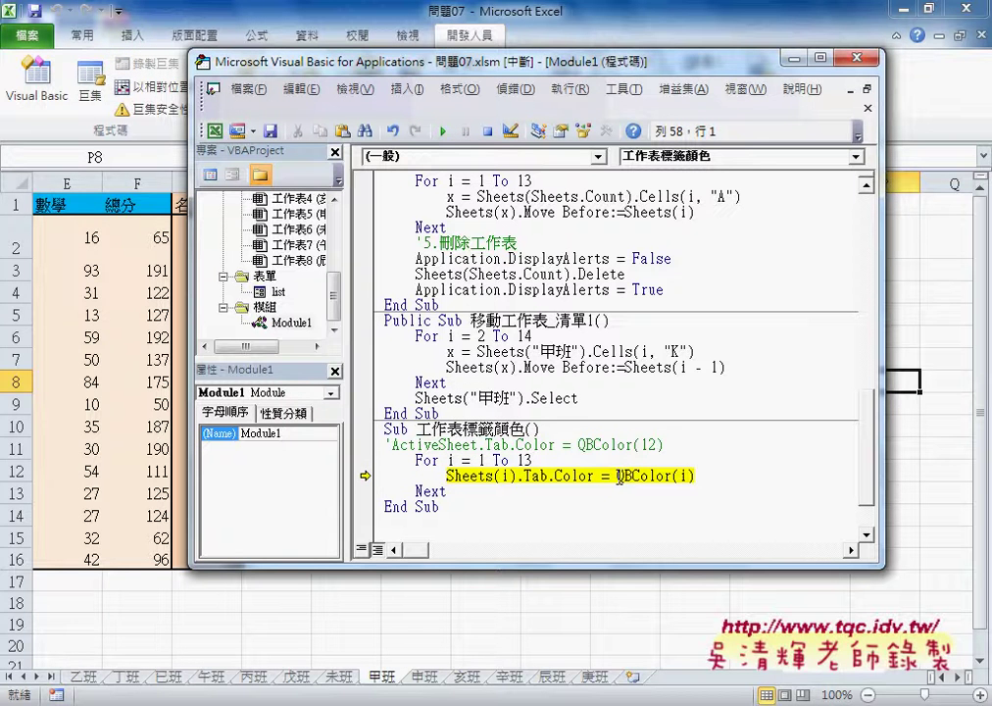
{"action": "key", "text": "F8"}
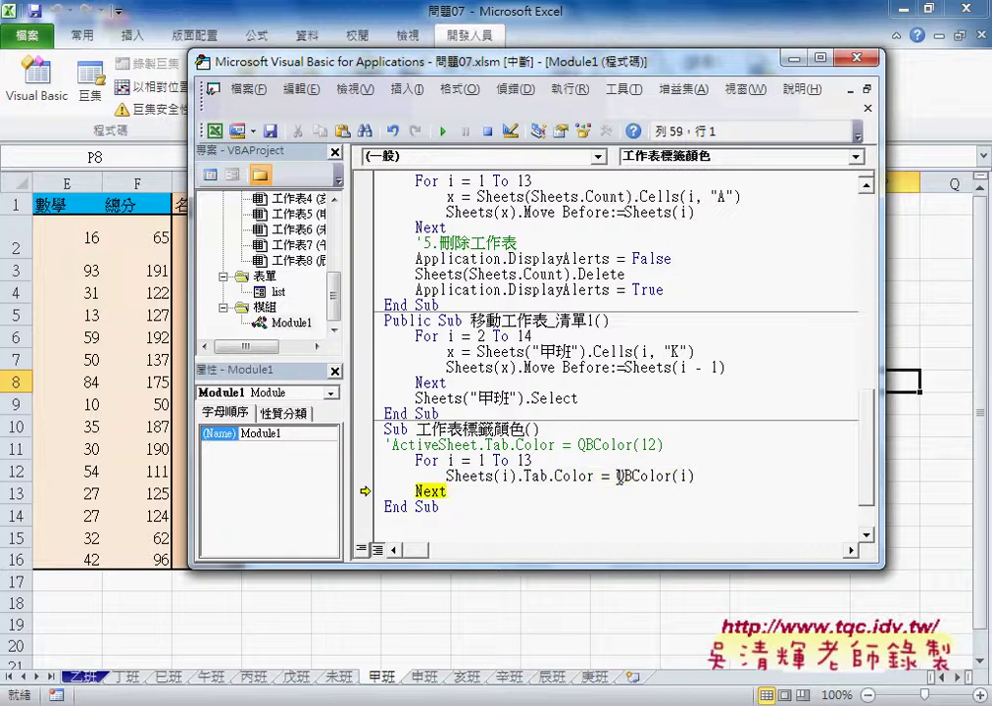
{"action": "key", "text": "F8"}
{"action": "key", "text": "F8"}
{"action": "key", "text": "F8"}
{"action": "key", "text": "F8"}
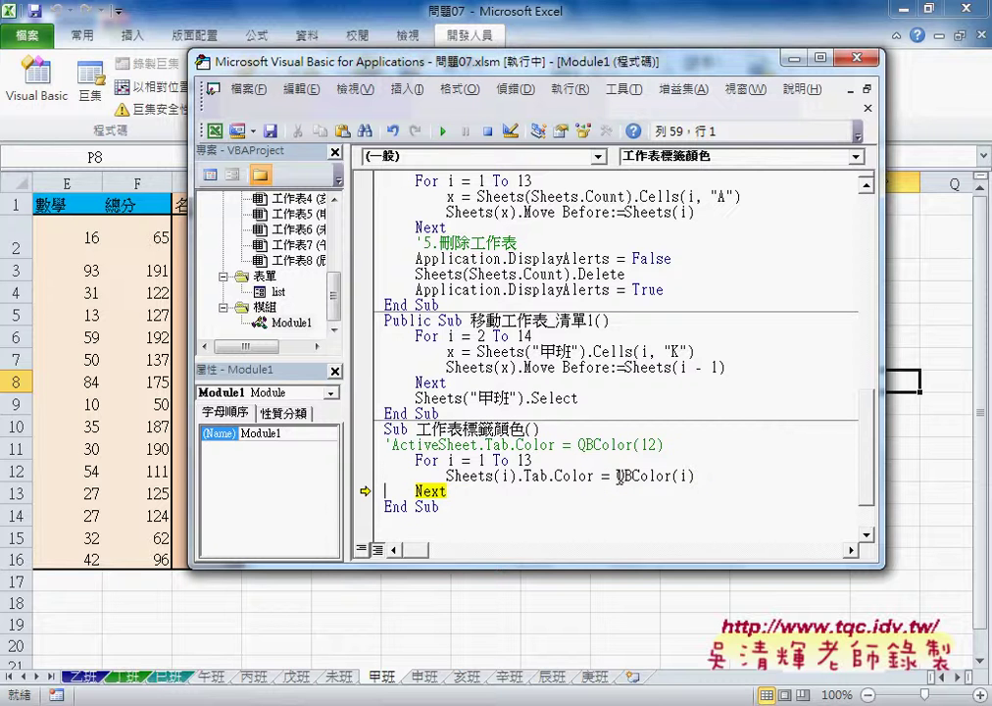
{"action": "key", "text": "F8"}
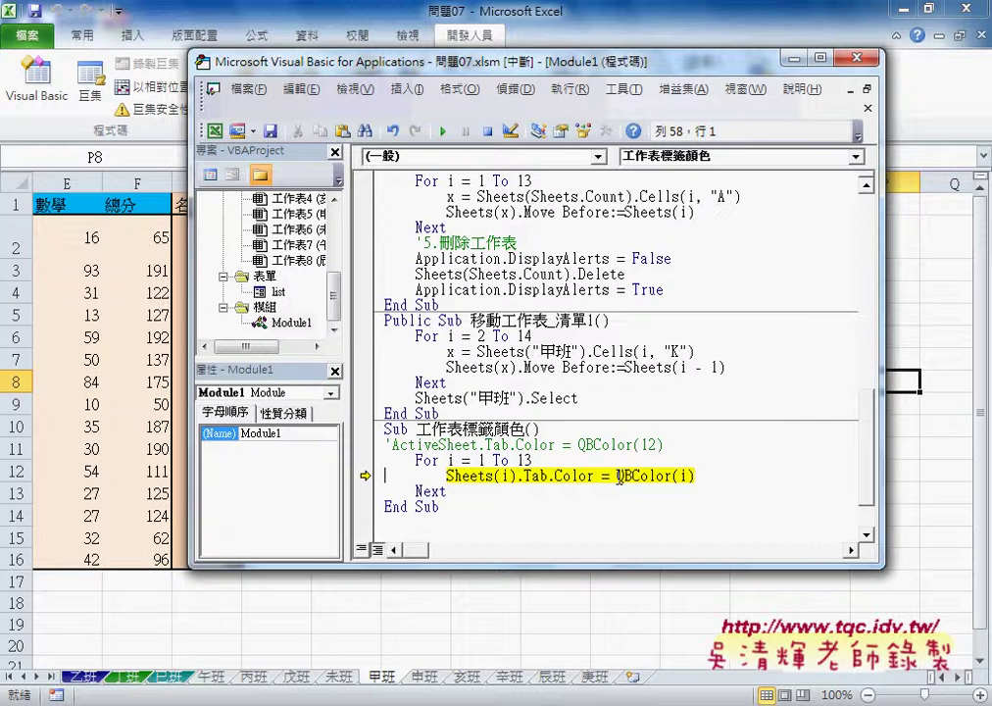
{"action": "key", "text": "F8"}
{"action": "key", "text": "F8"}
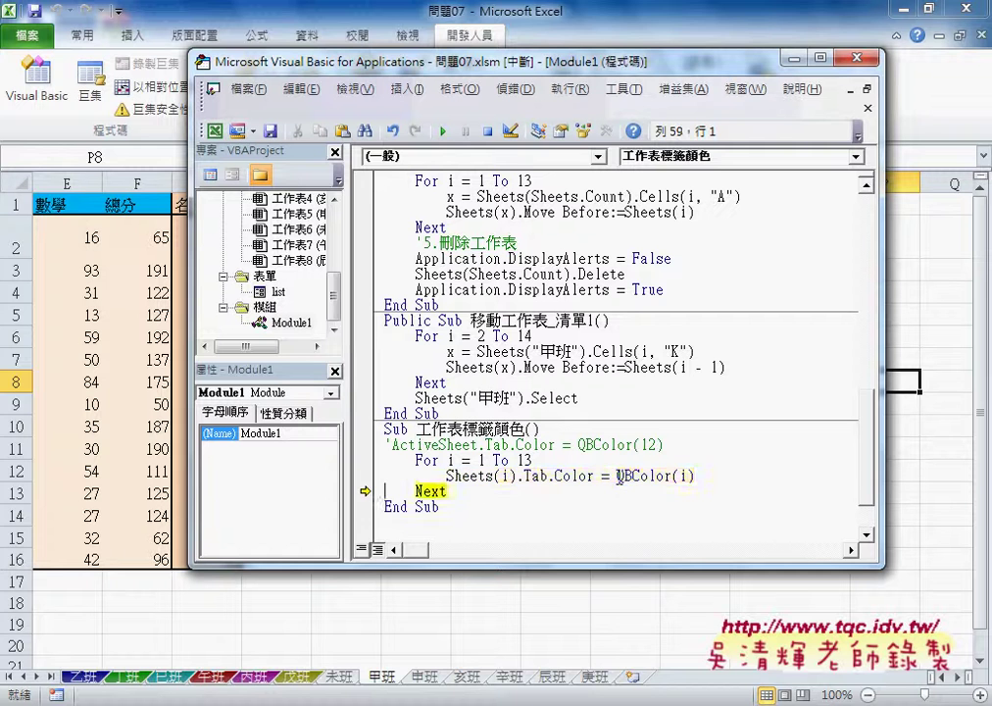
{"action": "key", "text": "F8"}
{"action": "key", "text": "F8"}
{"action": "key", "text": "F8"}
{"action": "key", "text": "F8"}
{"action": "key", "text": "F8"}
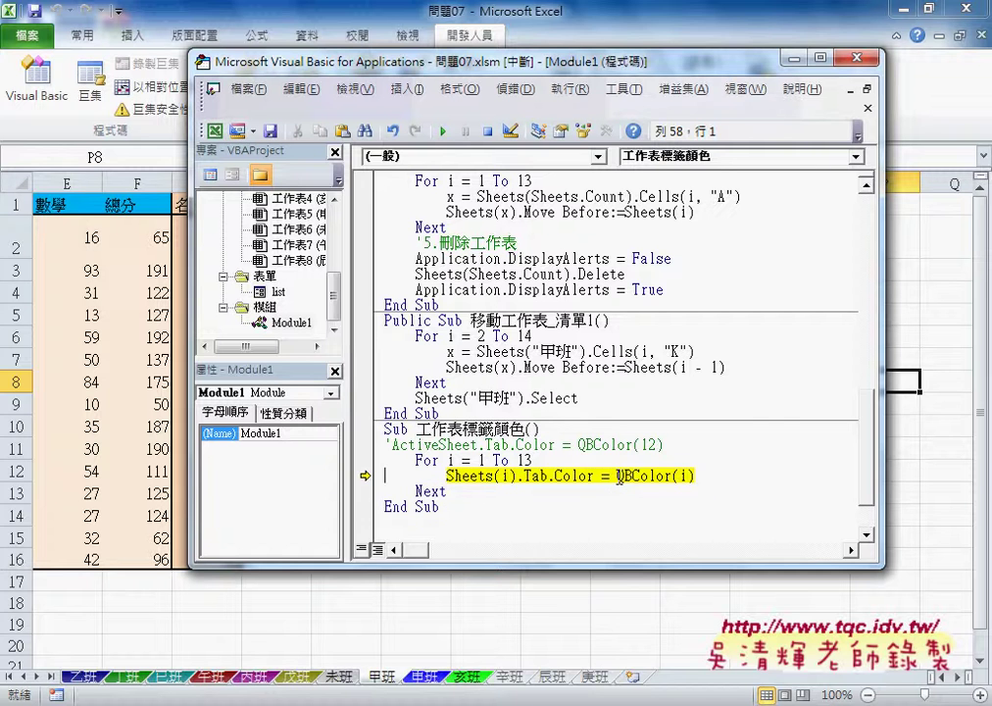
{"action": "key", "text": "F8"}
{"action": "key", "text": "F8"}
{"action": "key", "text": "F8"}
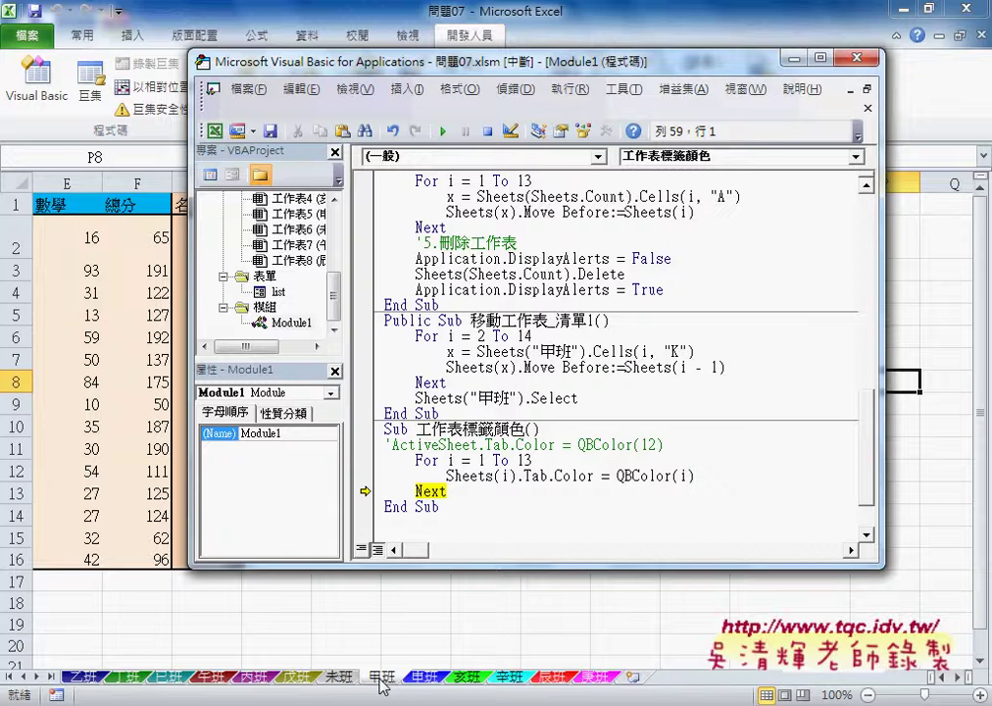
- Bring the workbook forward and view the coloured tabs from the 甲班 sheet
{"action": "left_click", "coordinate": [339, 677]}
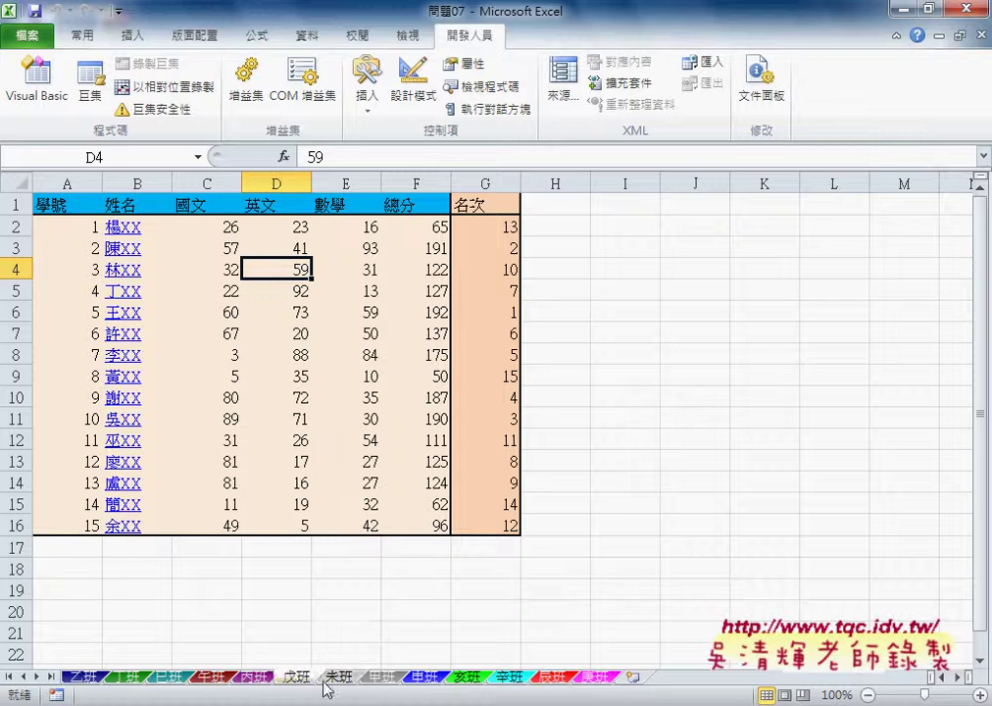
{"action": "left_click", "coordinate": [390, 680]}
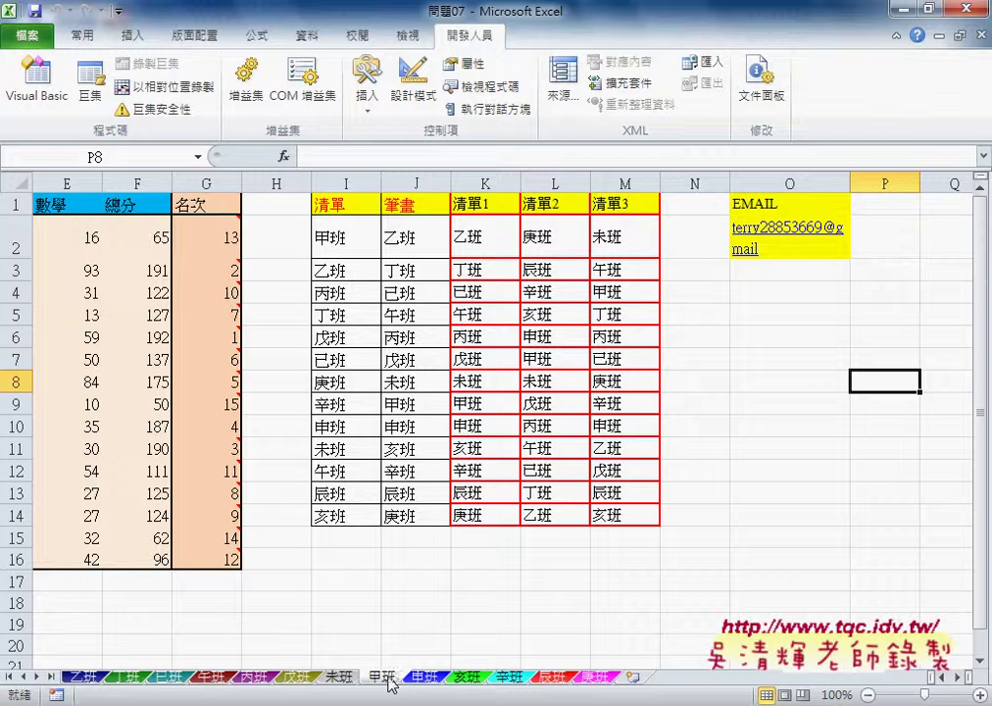
{"action": "mouse_move", "coordinate": [402, 698]}
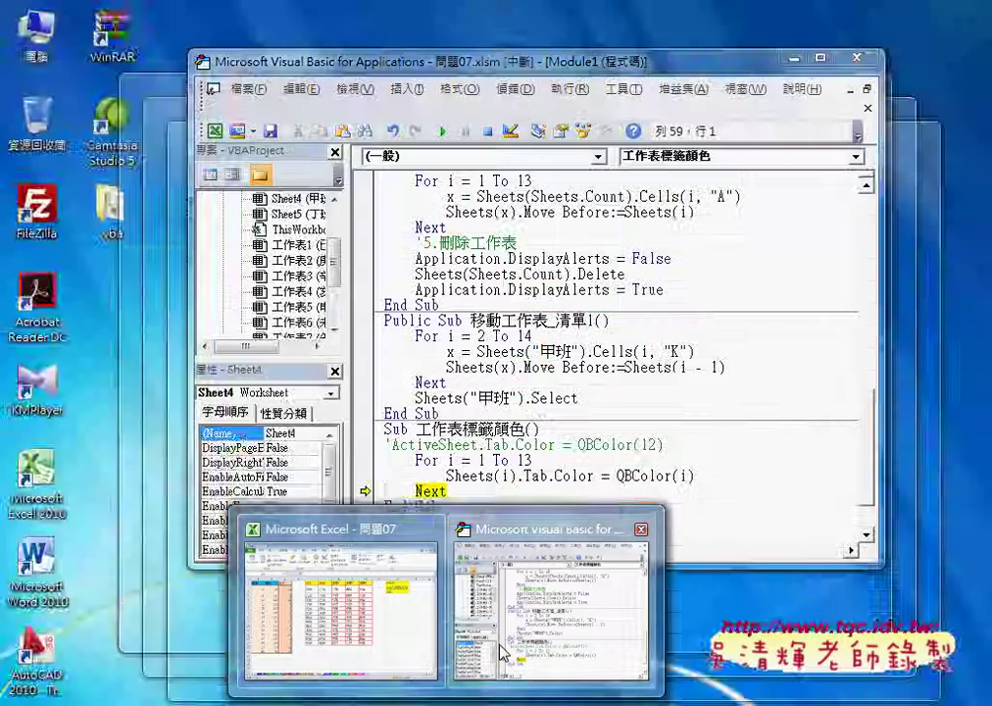
- Return to the VBA code, select QBColor in the loop, then go to the notes
{"action": "left_click", "coordinate": [503, 652]}
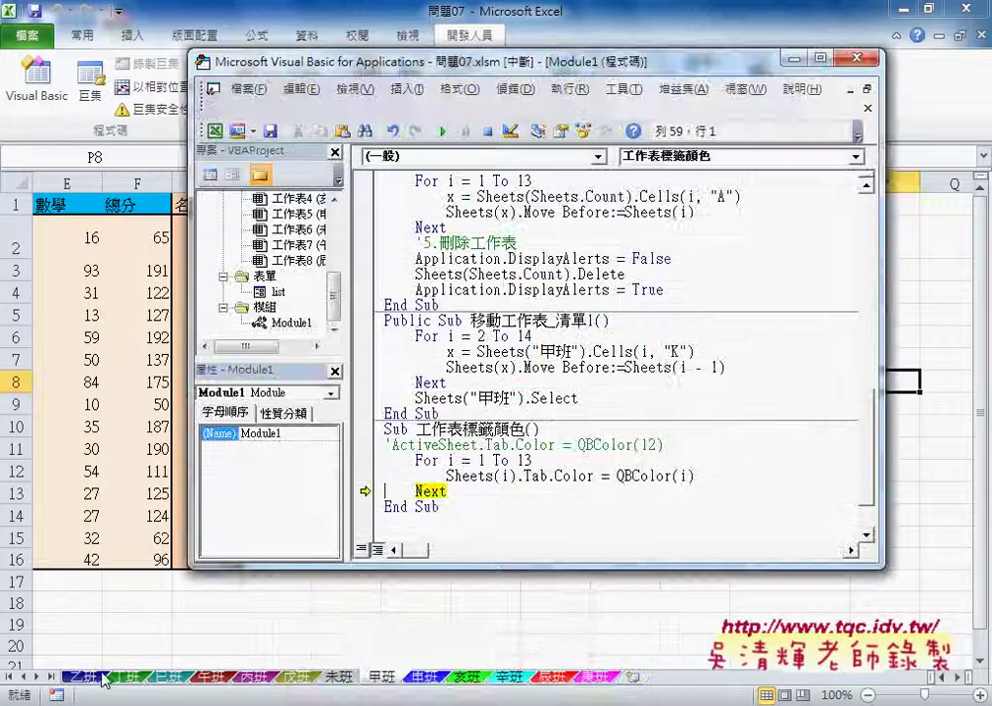
{"action": "left_click", "coordinate": [619, 475]}
{"action": "double_click", "coordinate": [624, 476]}
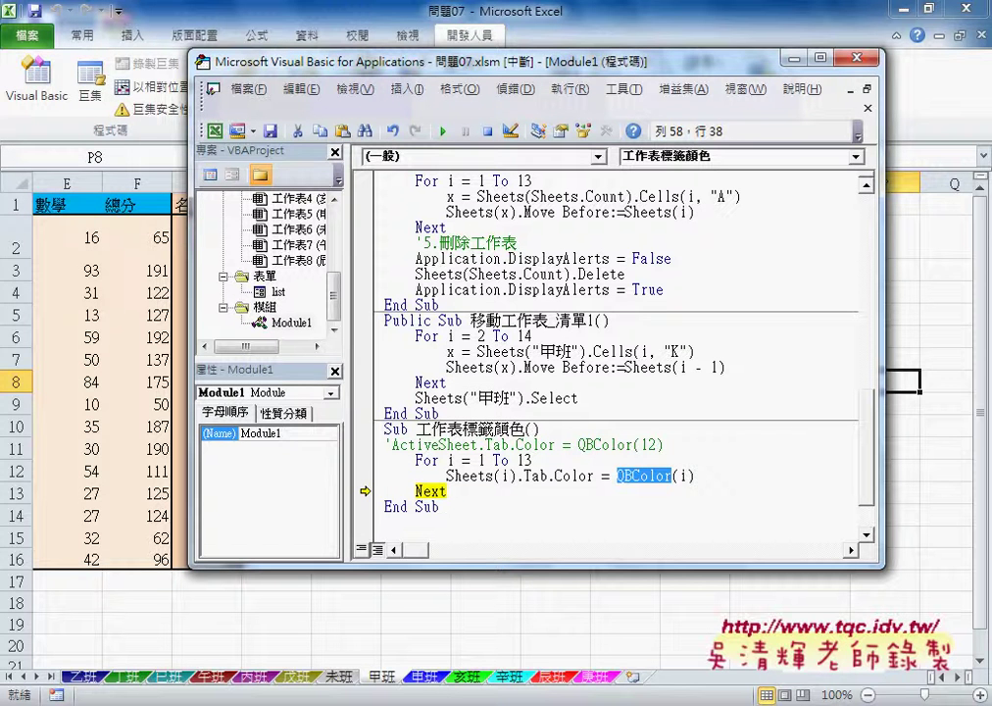
{"action": "left_click", "coordinate": [299, 527]}
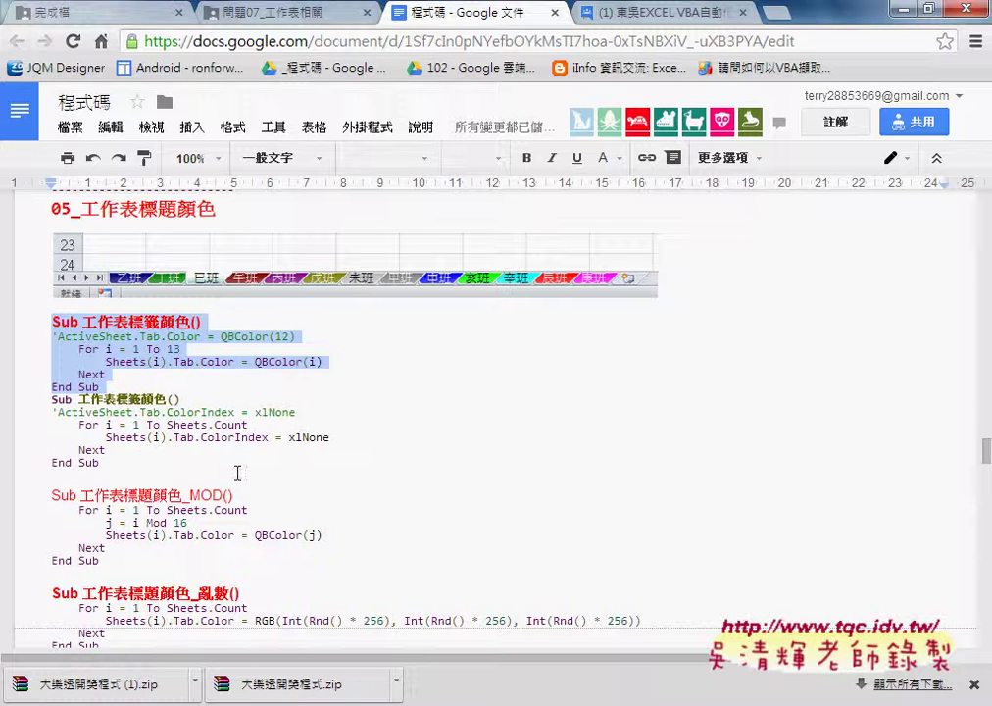
- Mark the xlNone clearing sub in the notes, then select the whole 工作表標籤顏色 sub in the editor
{"action": "mouse_move", "coordinate": [98, 462]}
{"action": "left_mouse_down"}
{"action": "mouse_move", "coordinate": [43, 432]}
{"action": "mouse_move", "coordinate": [37, 399]}
{"action": "left_mouse_up"}
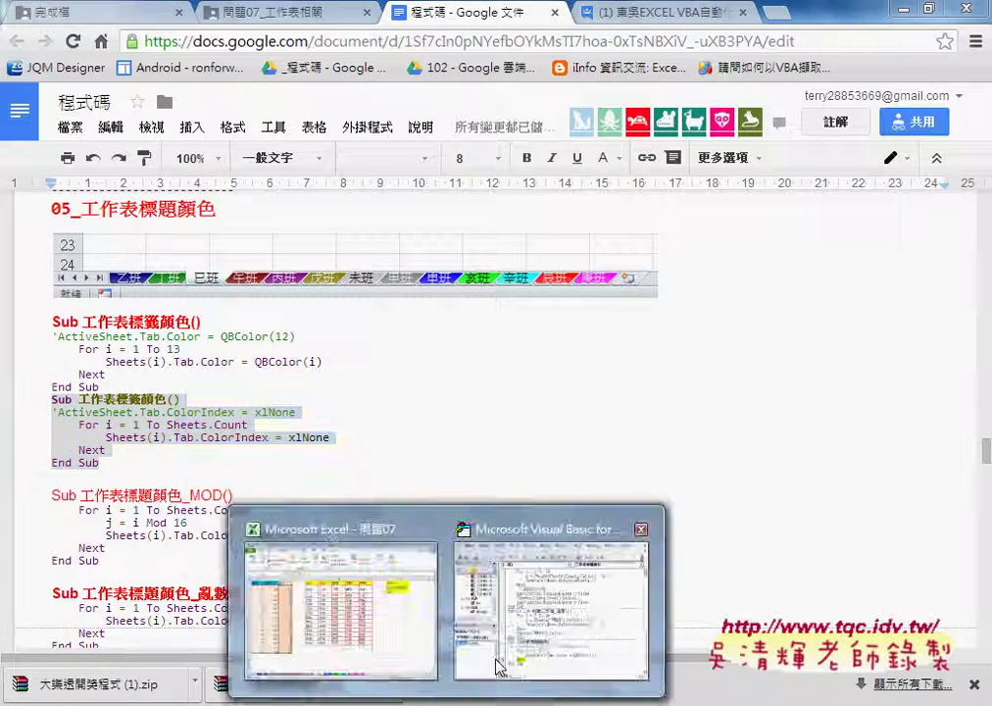
{"action": "left_click", "coordinate": [553, 598]}
{"action": "left_click_drag", "start_coordinate": [470, 514], "coordinate": [370, 436]}
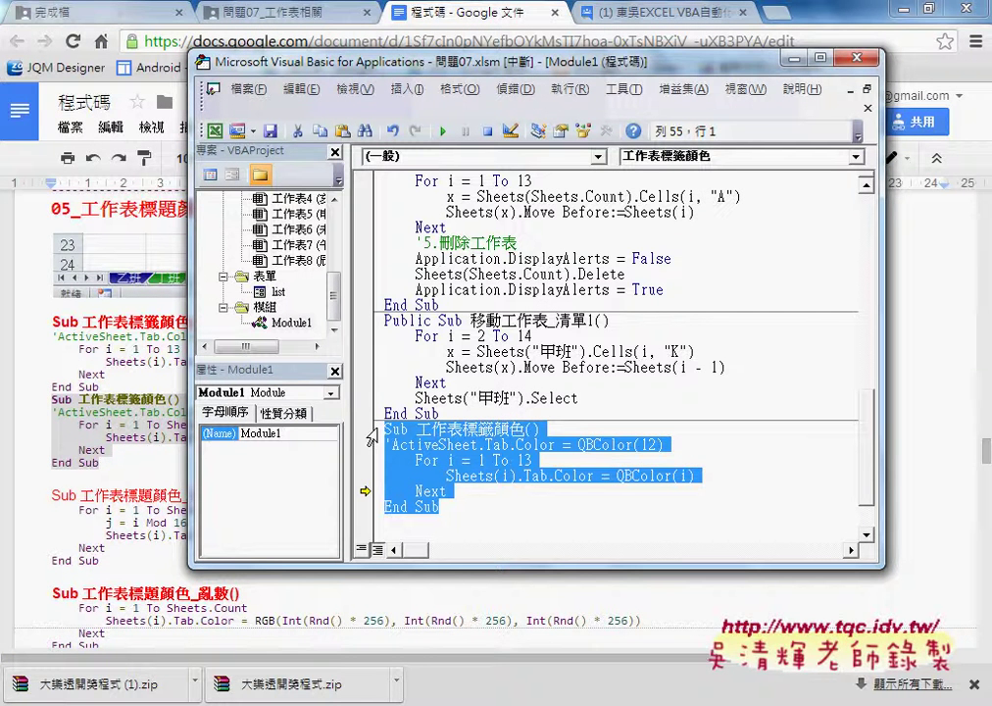
- Paste a copy of the sub below its End Sub, confirming the project reset
{"action": "left_click", "coordinate": [416, 518]}
{"action": "key", "text": "ctrl+v"}
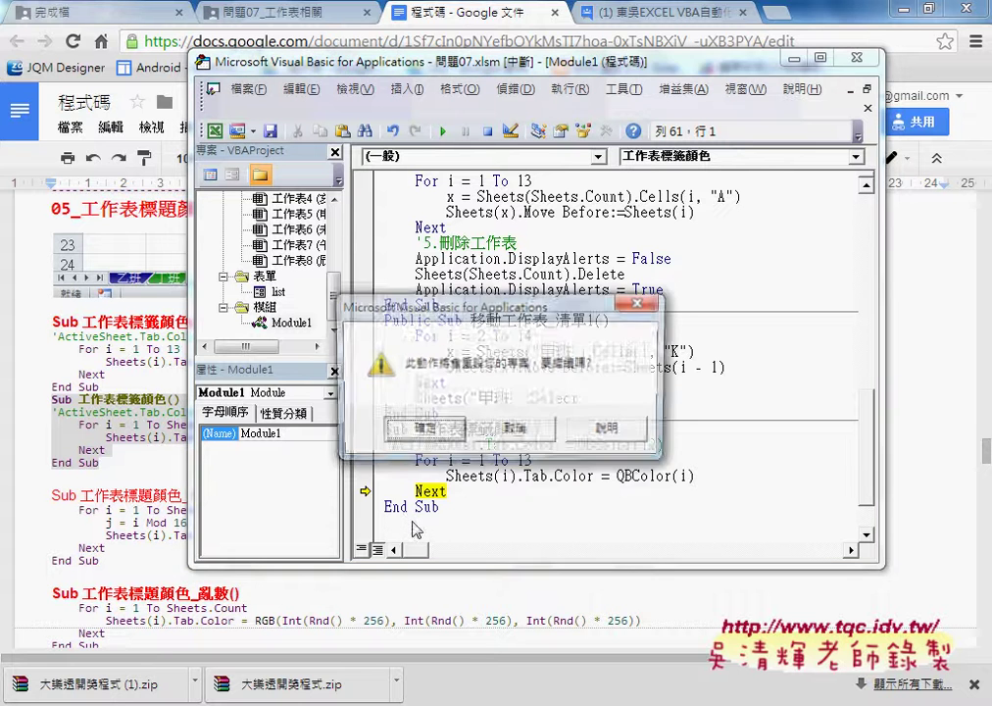
{"action": "left_click", "coordinate": [411, 430]}
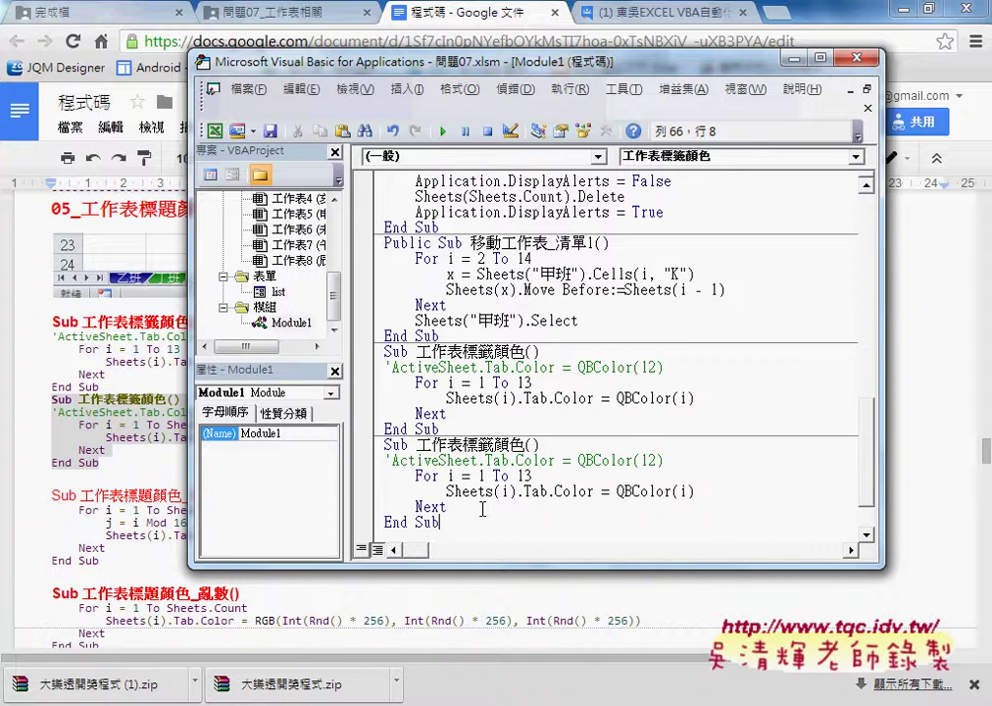
- Rename the copied sub to 工作表標籤清除顏色
{"action": "left_click", "coordinate": [502, 459]}
{"action": "key", "text": "Delete"}
{"action": "key", "text": "Delete"}
{"action": "type", "text": "ㄑㄧ"}
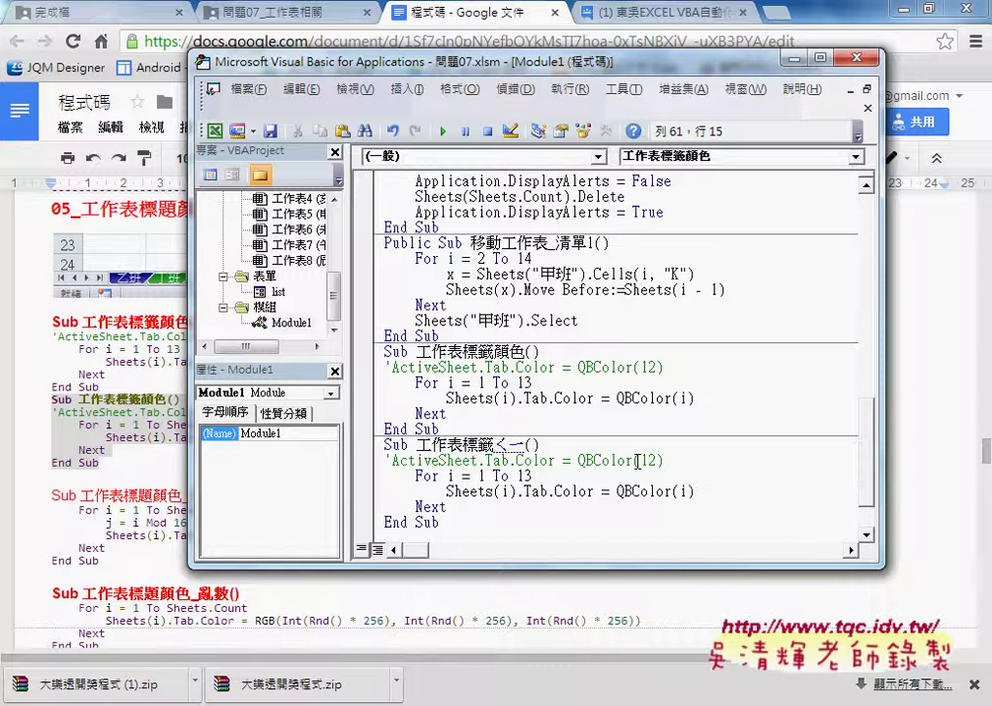
{"action": "type", "text": "清色"}
{"action": "type", "text": "除"}
{"action": "type", "text": "顏色"}
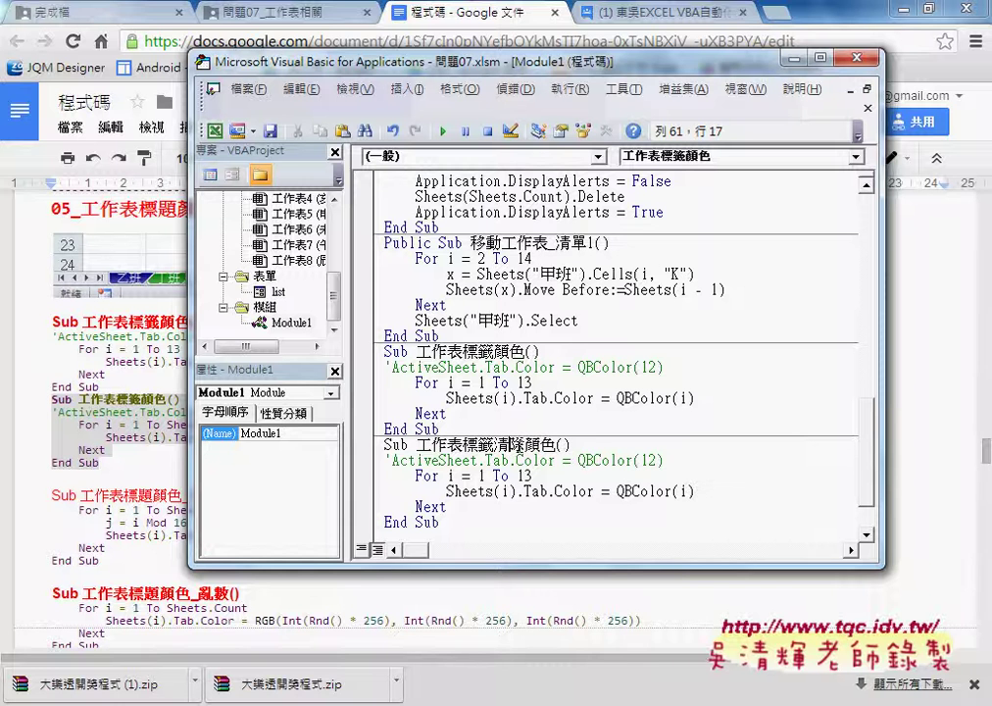
{"action": "key", "text": "shift+Left"}
{"action": "key", "text": "shift+Left"}
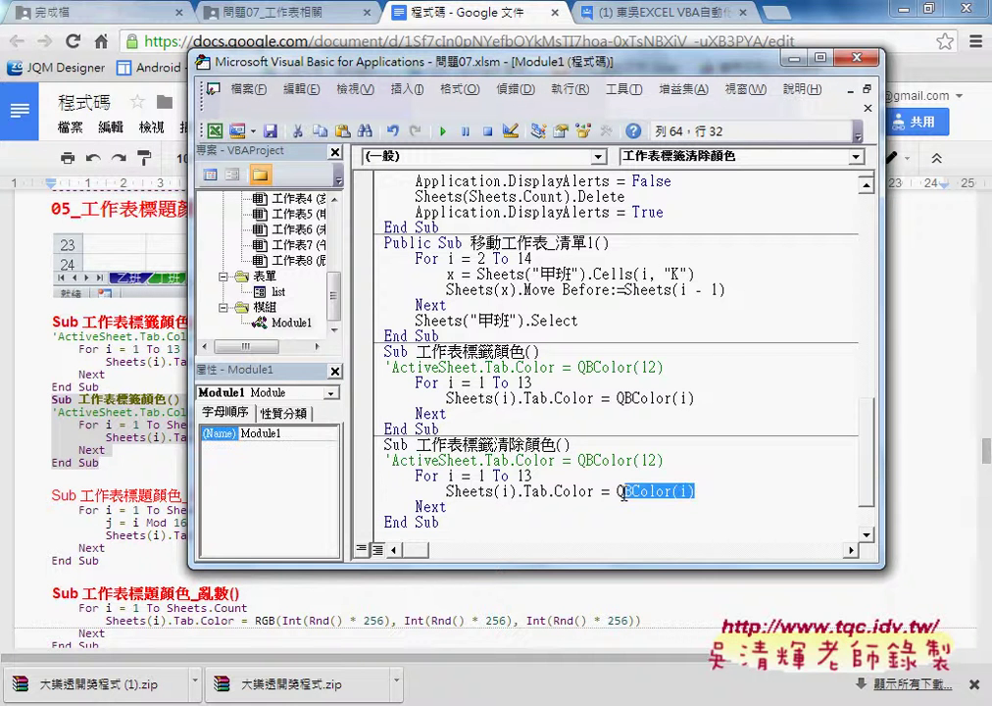
- Replace QBColor(i) with xlNone in the copied loop line
{"action": "left_click_drag", "start_coordinate": [698, 489], "coordinate": [615, 490]}
{"action": "type", "text": "ㄋㄨㄛ"}
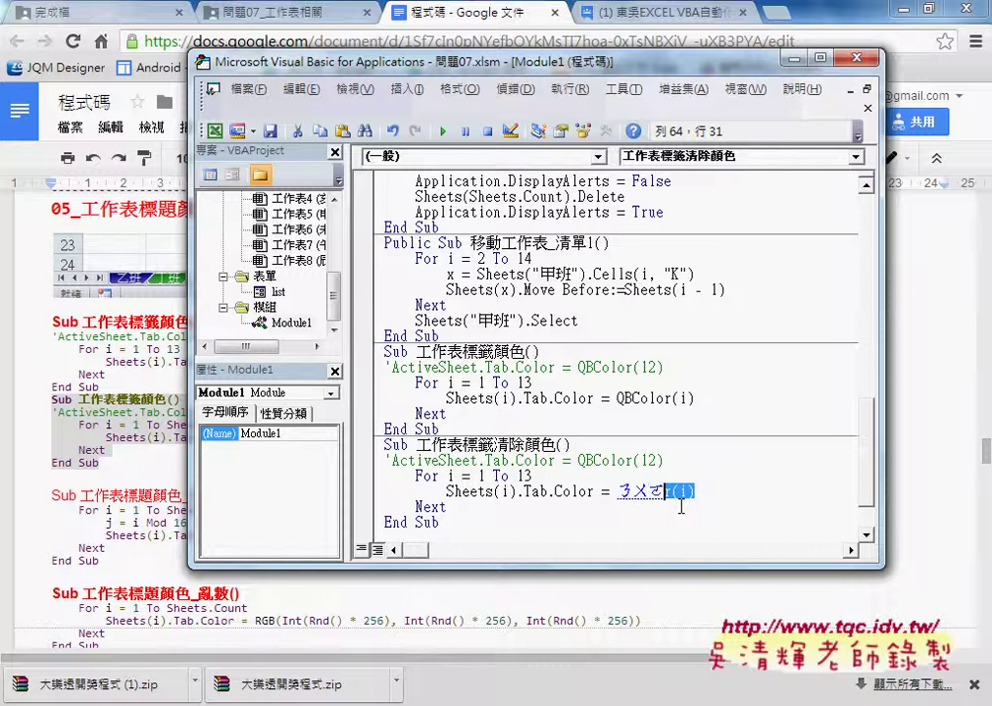
{"action": "type", "text": "ㄧ"}
{"action": "key", "text": "Escape"}
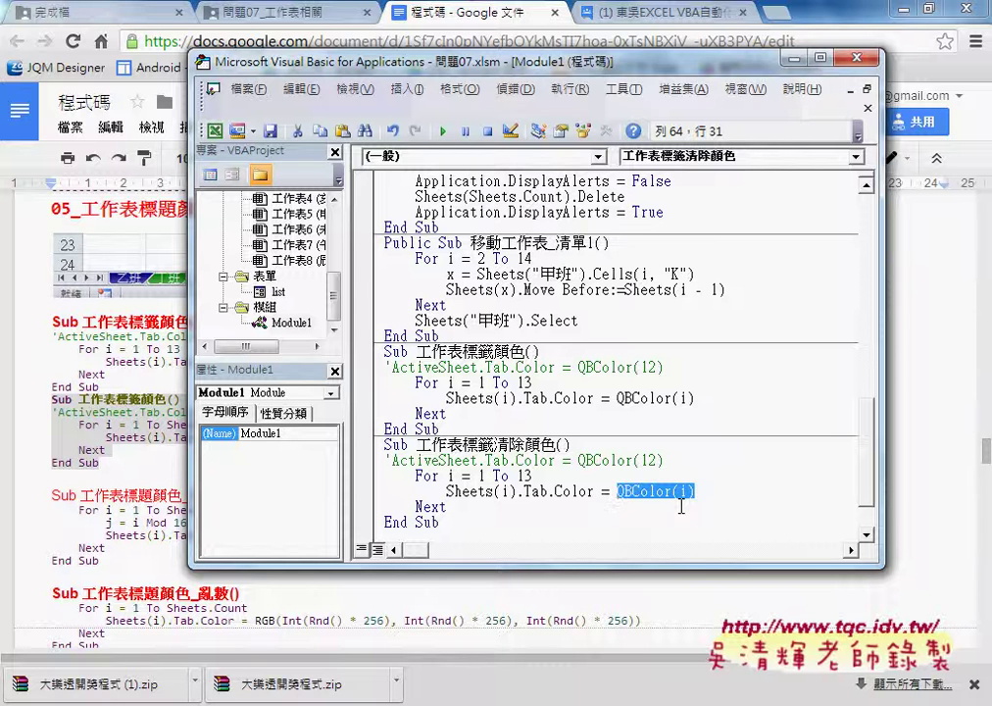
{"action": "type", "text": "xl"}
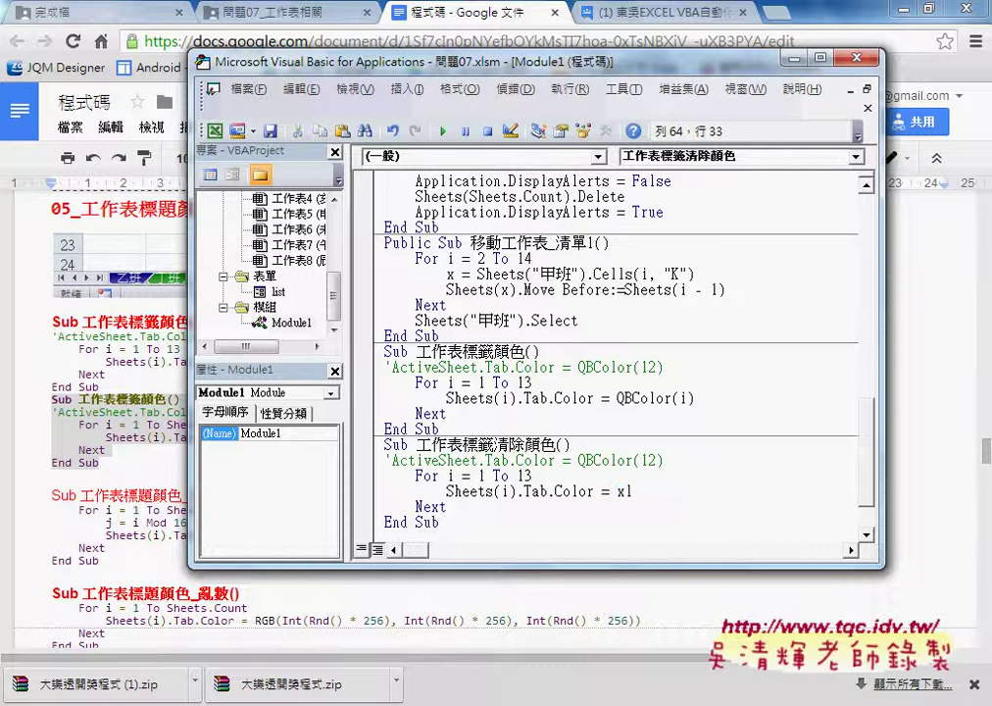
{"action": "type", "text": "none"}
{"action": "left_click", "coordinate": [446, 507]}
{"action": "left_click_drag", "start_coordinate": [667, 492], "coordinate": [618, 493]}
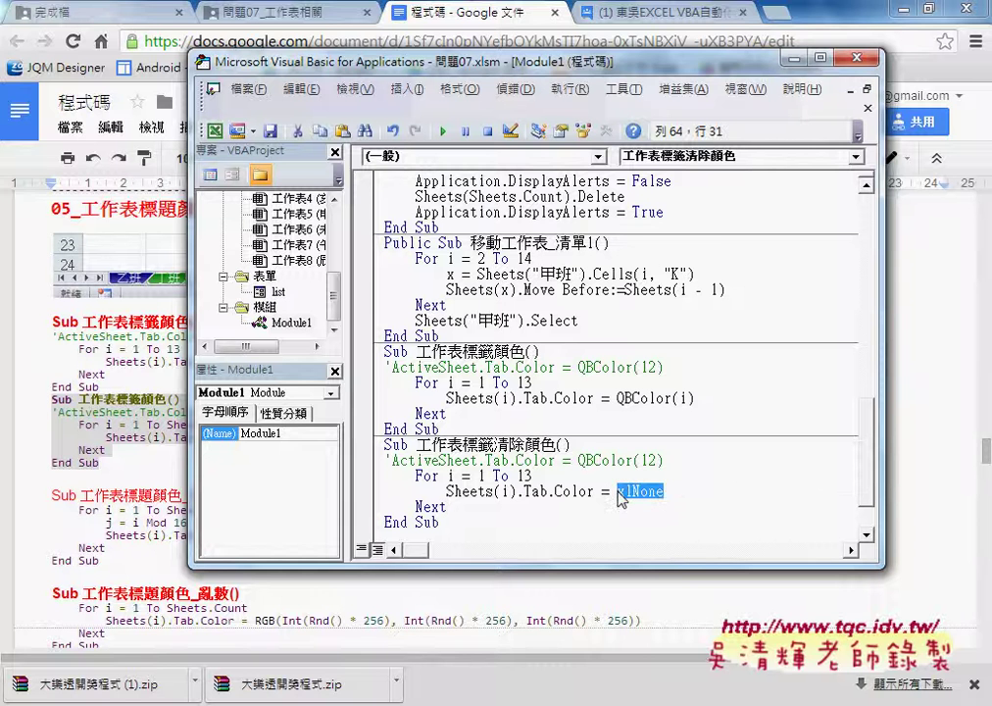
{"action": "left_click", "coordinate": [900, 9]}
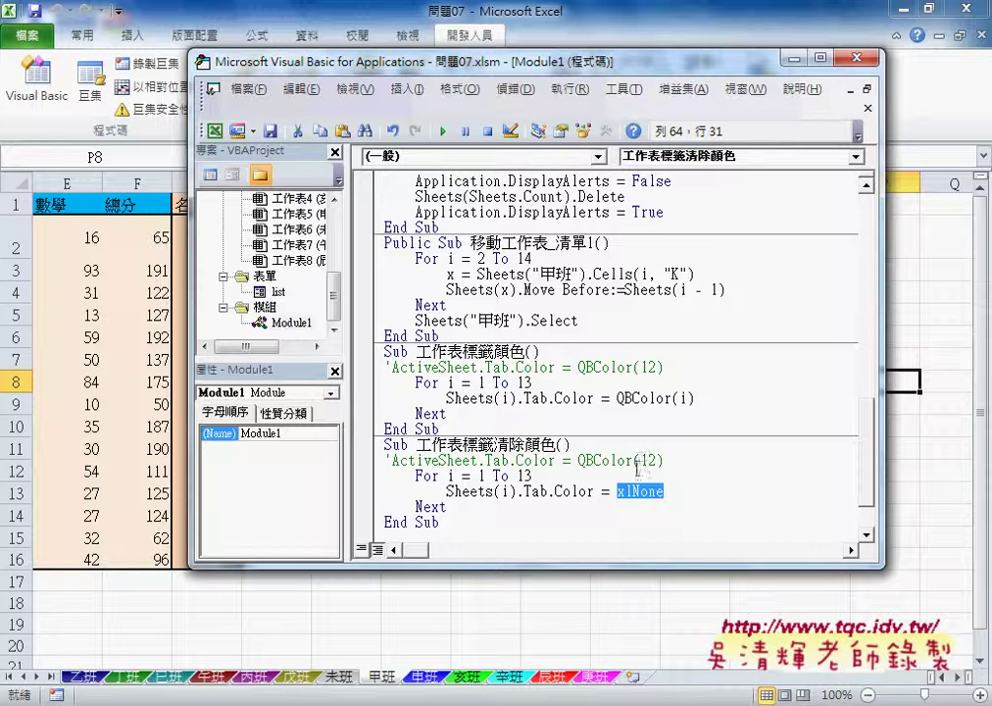
{"action": "left_click", "coordinate": [637, 397]}
{"action": "key", "text": "F1"}
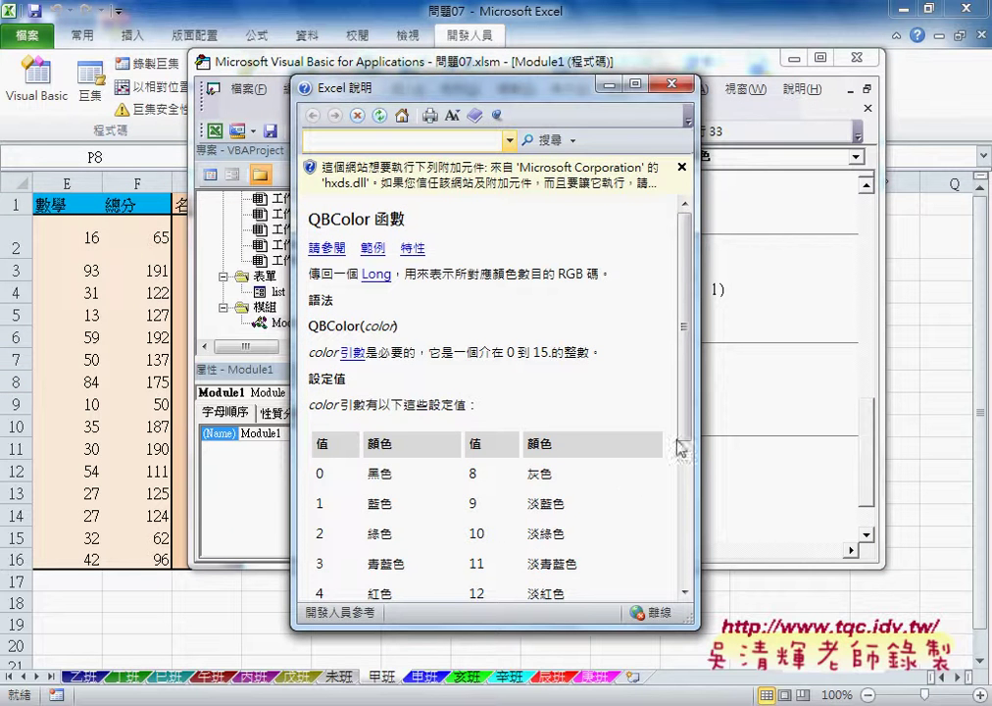
{"action": "left_click_drag", "start_coordinate": [684, 431], "coordinate": [683, 572]}
{"action": "left_click_drag", "start_coordinate": [554, 437], "coordinate": [470, 446]}
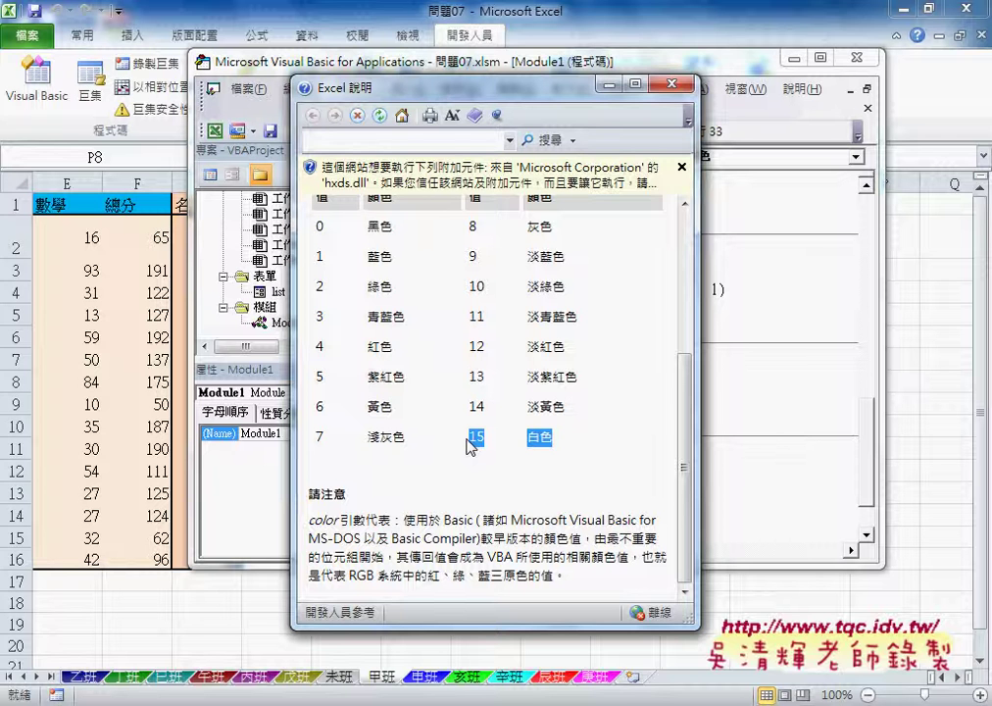
{"action": "left_click", "coordinate": [779, 487]}
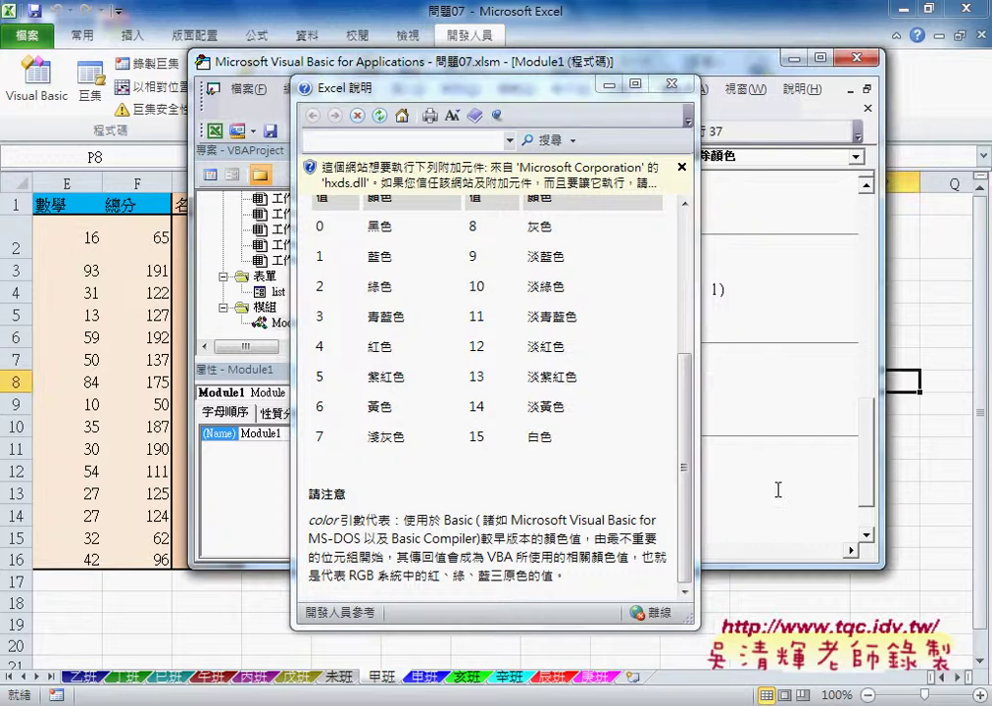
- Step through 工作表標籤清除顏色 with F8 to clear each tab colour, then reset the run
{"action": "left_click", "coordinate": [529, 64]}
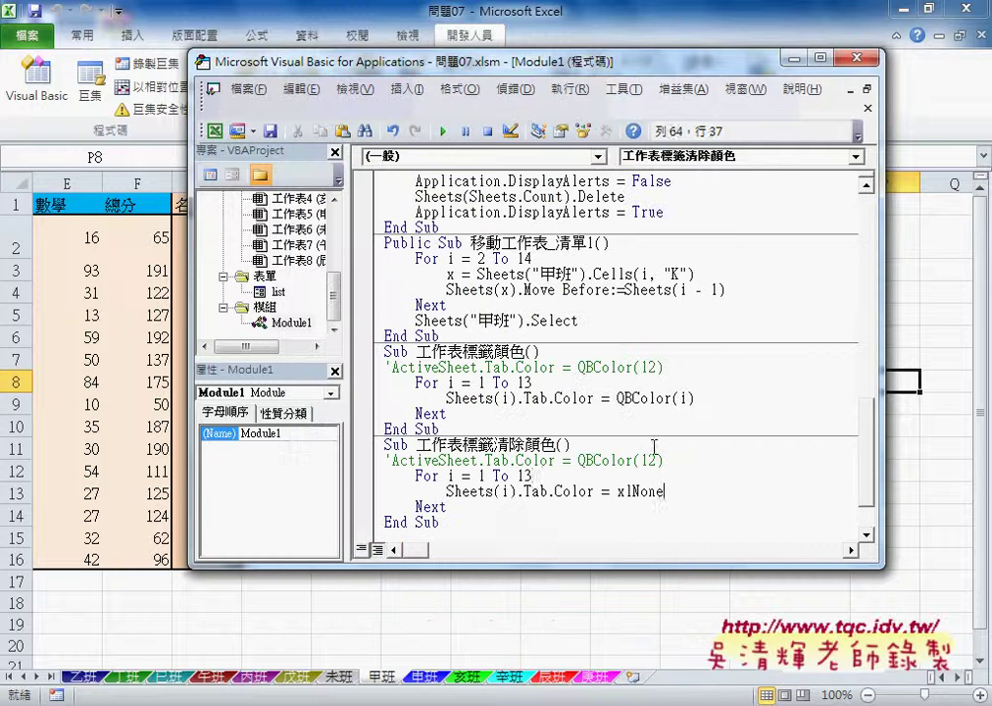
{"action": "left_click", "coordinate": [564, 477]}
{"action": "key", "text": "F8"}
{"action": "key", "text": "F8"}
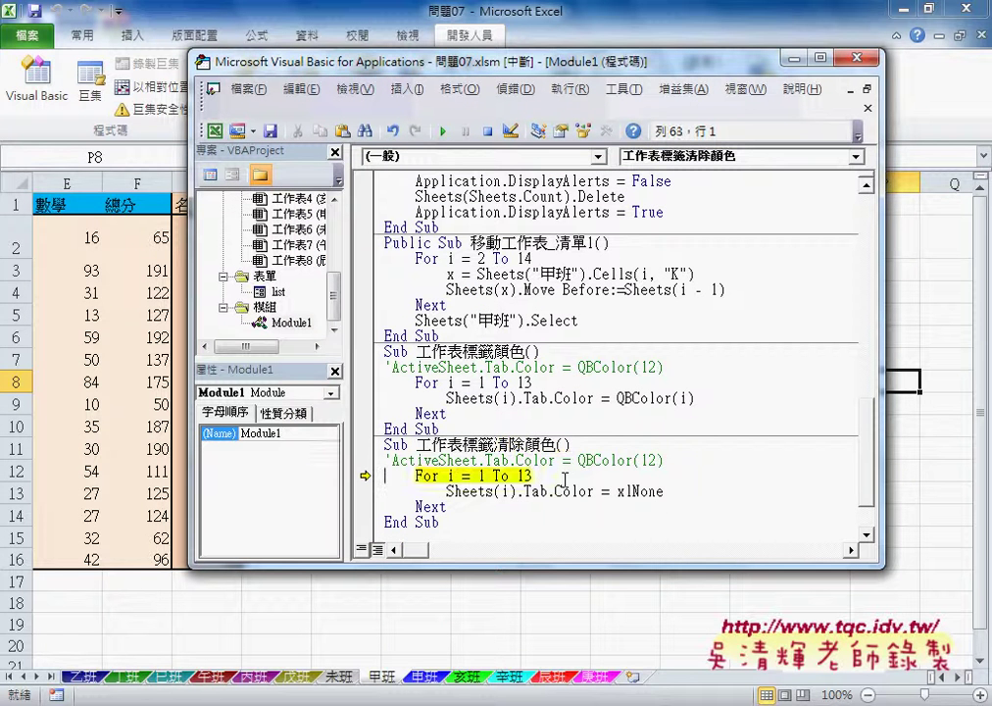
{"action": "key", "text": "F8"}
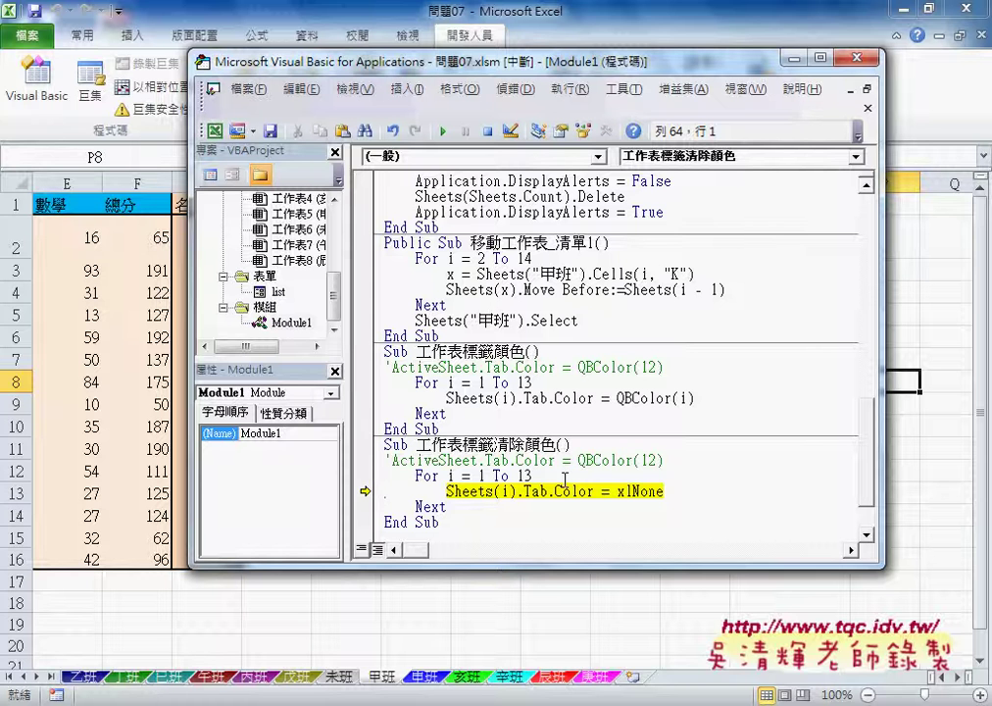
{"action": "key", "text": "F8"}
{"action": "key", "text": "F8"}
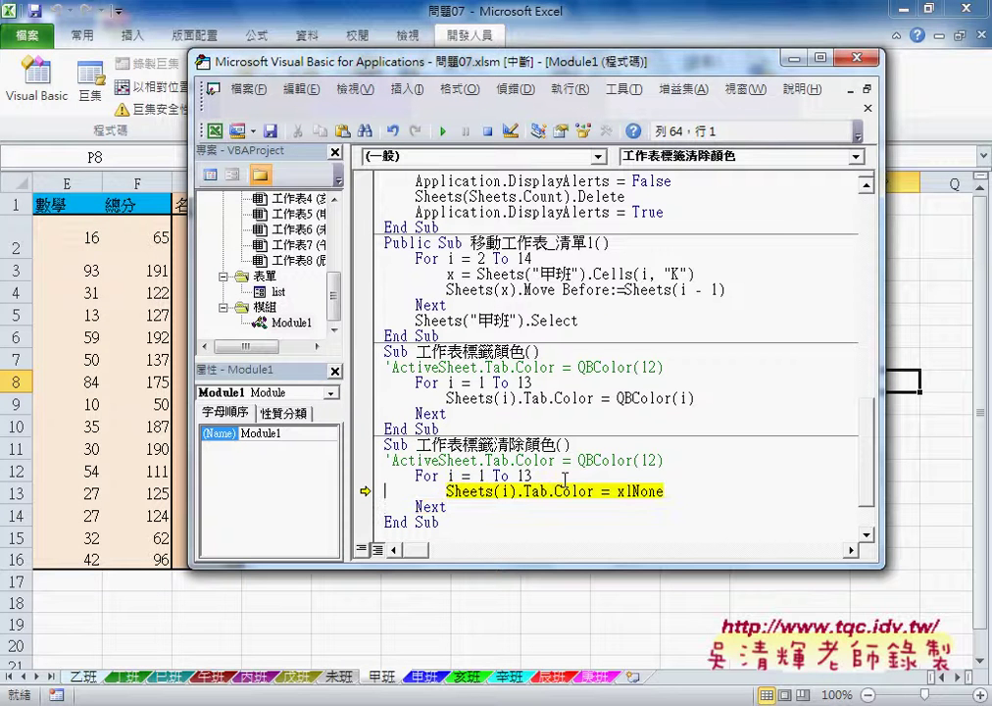
{"action": "key", "text": "F8"}
{"action": "key", "text": "F8"}
{"action": "key", "text": "F8"}
{"action": "key", "text": "F8"}
{"action": "key", "text": "F8"}
{"action": "key", "text": "F8"}
{"action": "key", "text": "F8"}
{"action": "key", "text": "F8"}
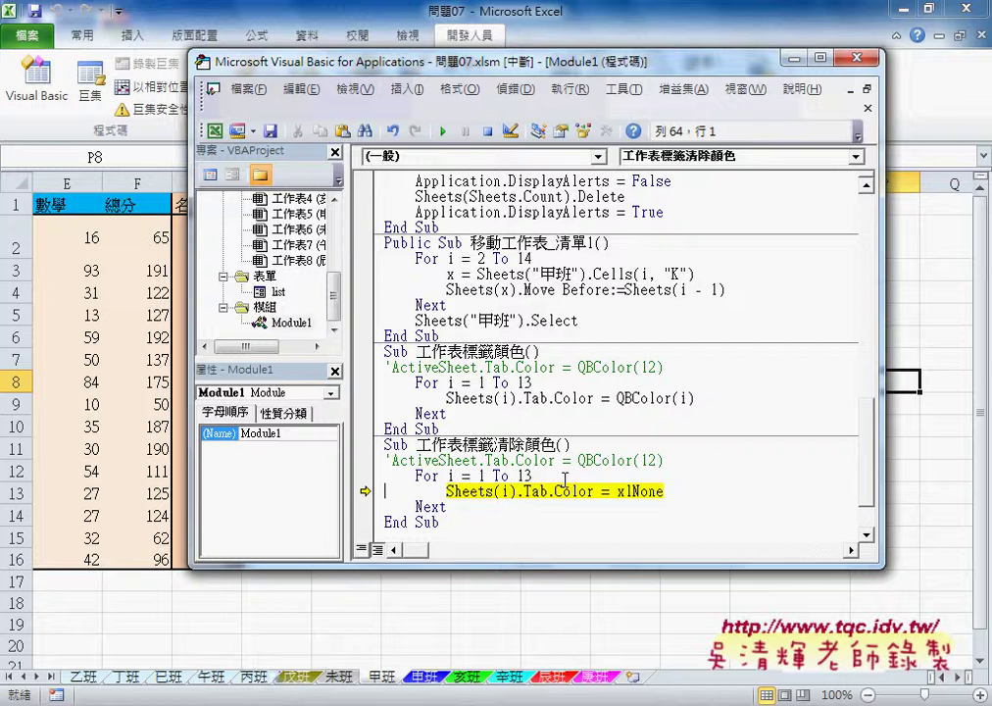
{"action": "key", "text": "F8"}
{"action": "key", "text": "F8"}
{"action": "key", "text": "F8"}
{"action": "key", "text": "F8"}
{"action": "key", "text": "F8"}
{"action": "key", "text": "F8"}
{"action": "key", "text": "F8"}
{"action": "key", "text": "F8"}
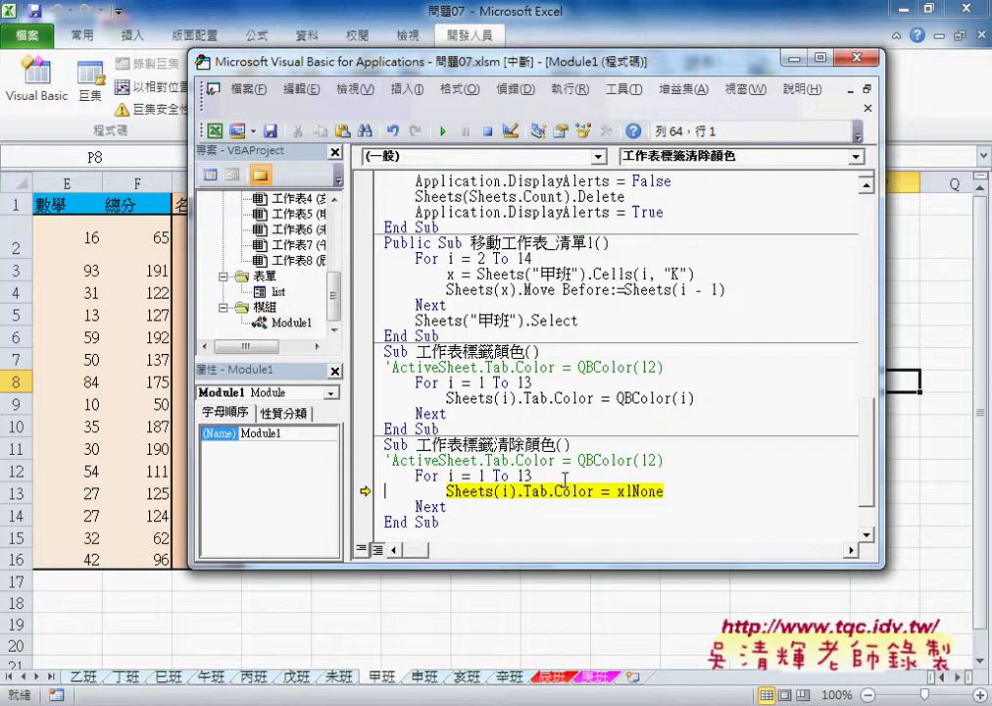
{"action": "key", "text": "F8"}
{"action": "key", "text": "F8"}
{"action": "key", "text": "F8"}
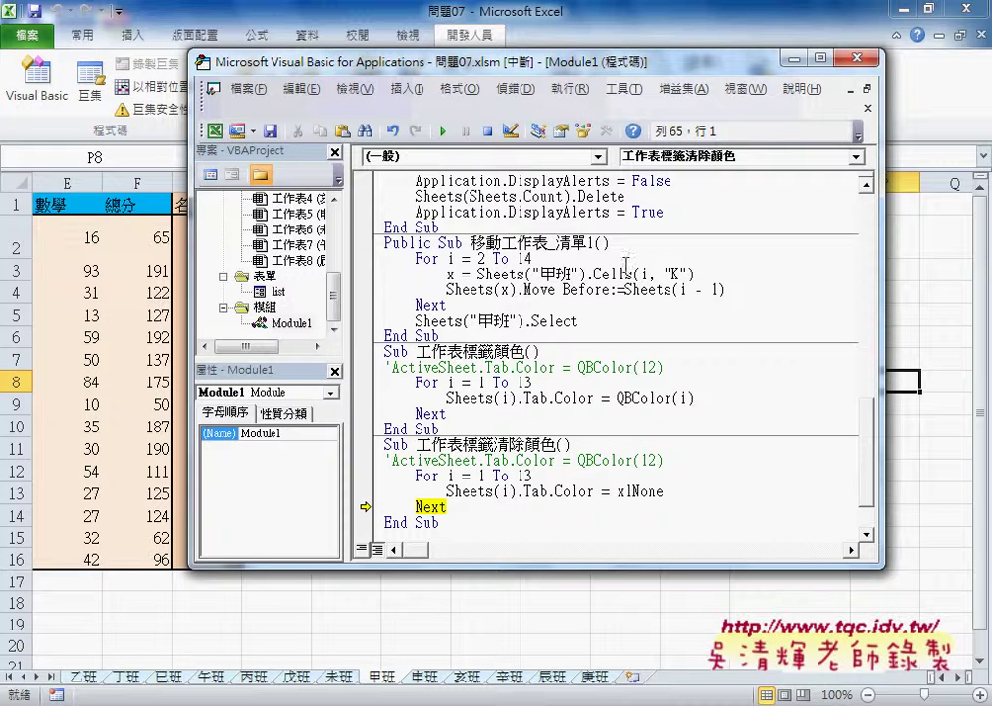
{"action": "left_click", "coordinate": [488, 132]}
- Change Tab.Color to Tab.ColorIndex and step through the clearing loop with F8
{"action": "left_click", "coordinate": [594, 491]}
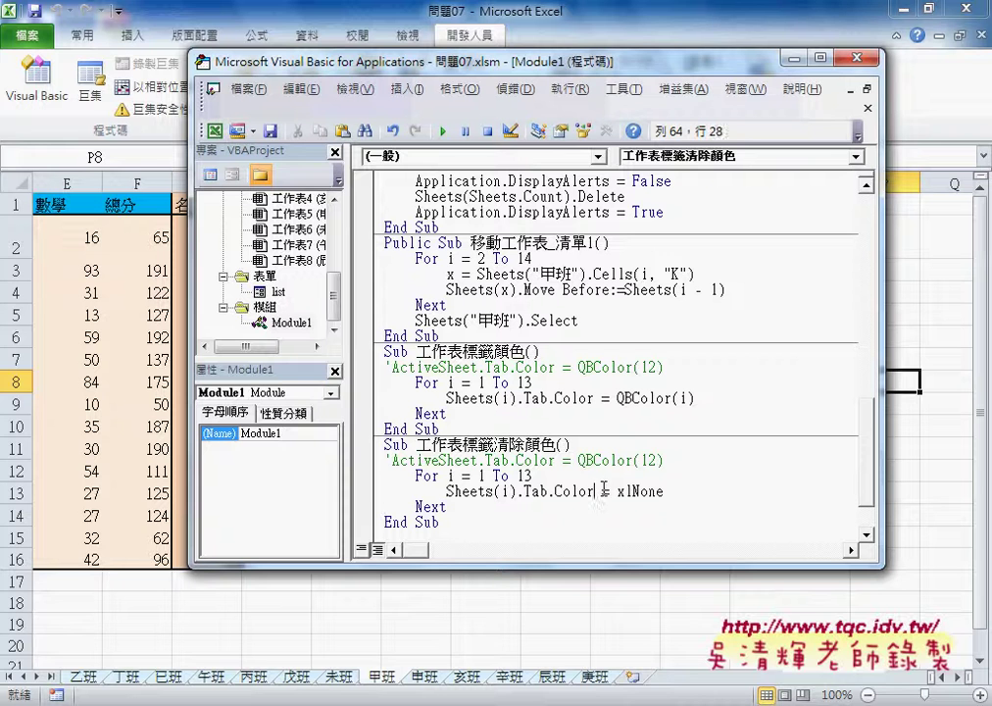
{"action": "type", "text": "i"}
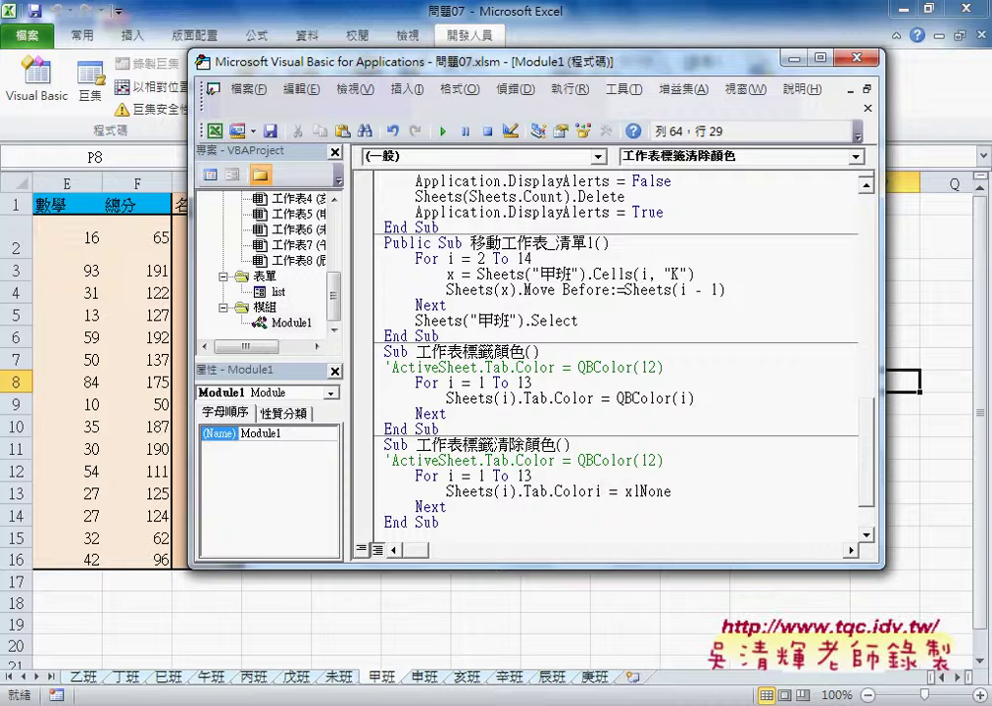
{"action": "type", "text": "ndex"}
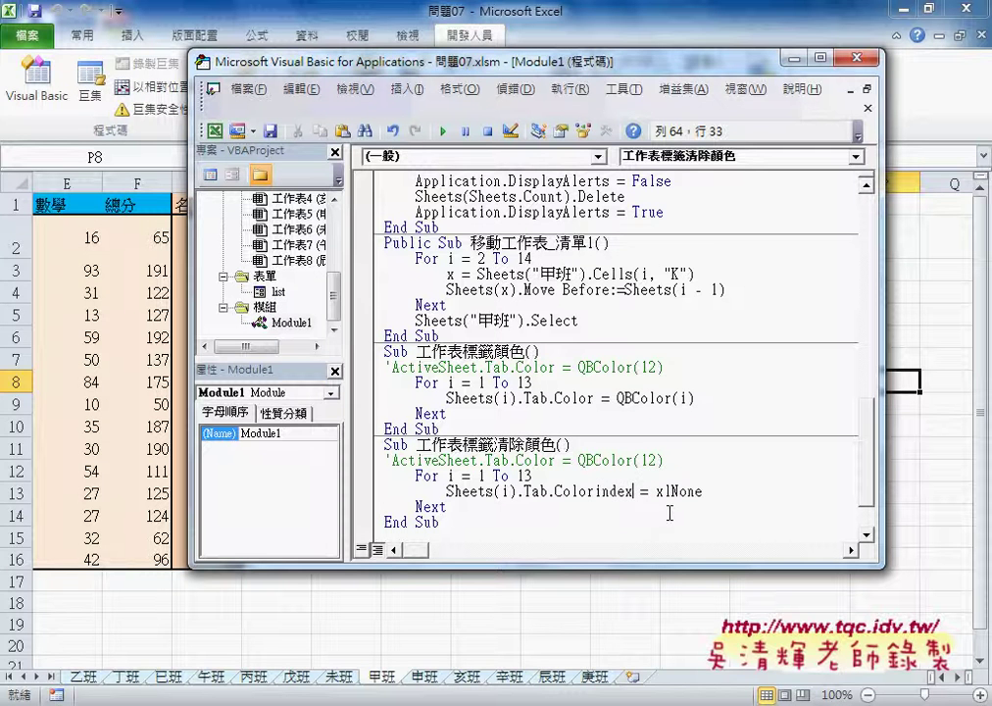
{"action": "left_click", "coordinate": [500, 490]}
{"action": "key", "text": "F8"}
{"action": "key", "text": "F8"}
{"action": "key", "text": "F8"}
{"action": "key", "text": "F8"}
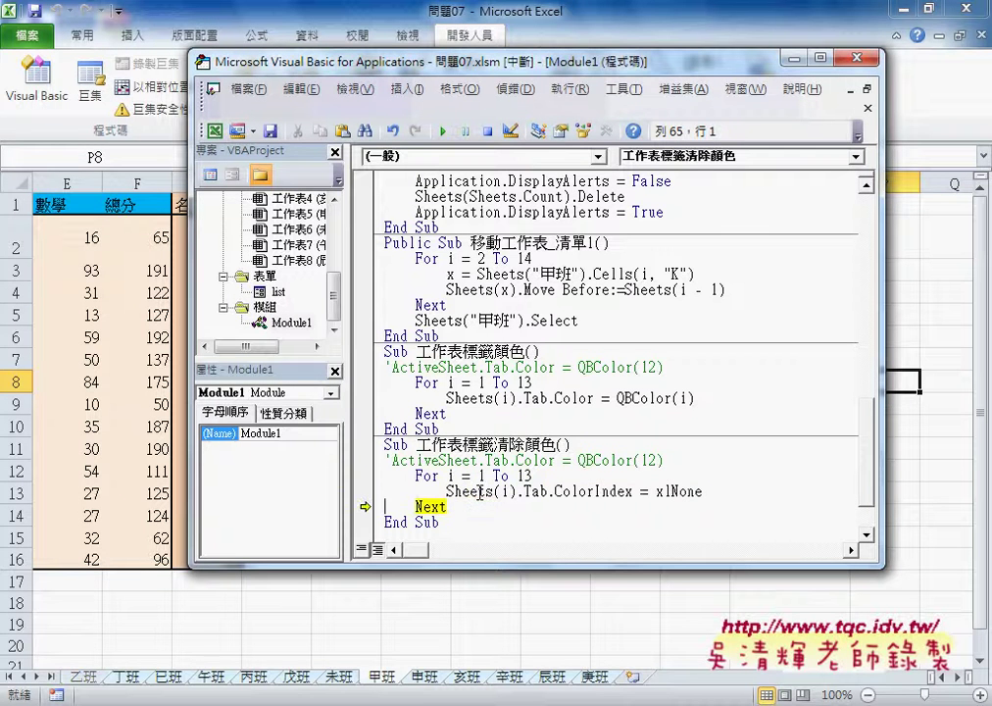
{"action": "key", "text": "F8"}
{"action": "key", "text": "F8"}
{"action": "key", "text": "F8"}
{"action": "key", "text": "F8"}
{"action": "key", "text": "F8"}
{"action": "key", "text": "F8"}
{"action": "key", "text": "F8"}
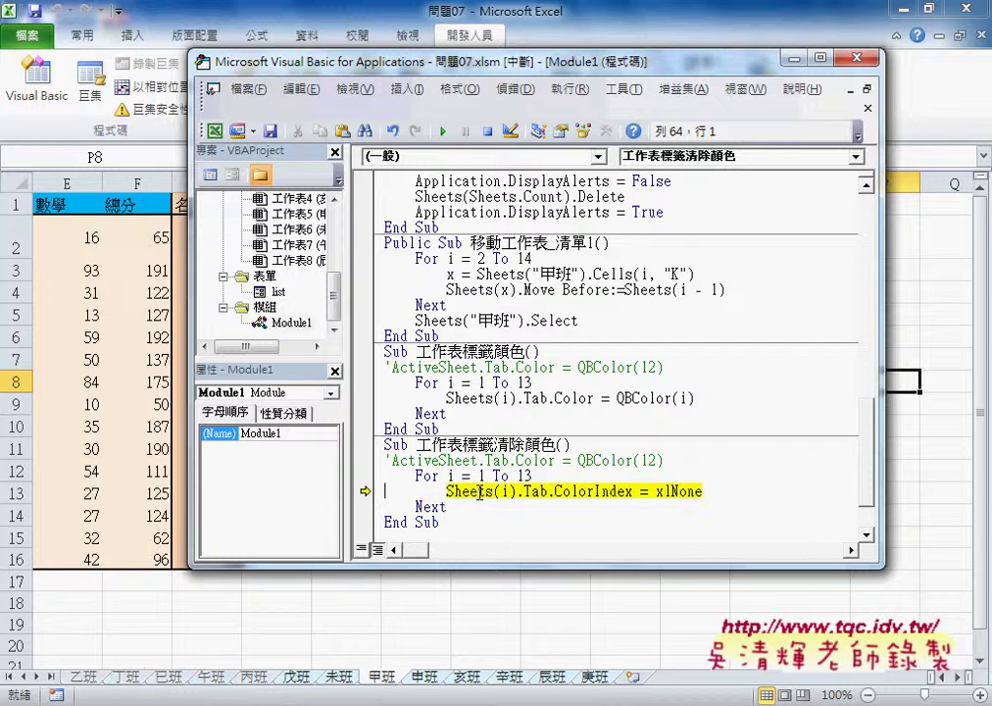
{"action": "key", "text": "F8"}
{"action": "key", "text": "F8"}
{"action": "key", "text": "F8"}
{"action": "key", "text": "F8"}
{"action": "key", "text": "F8"}
{"action": "key", "text": "F8"}
{"action": "key", "text": "F8"}
{"action": "key", "text": "F8"}
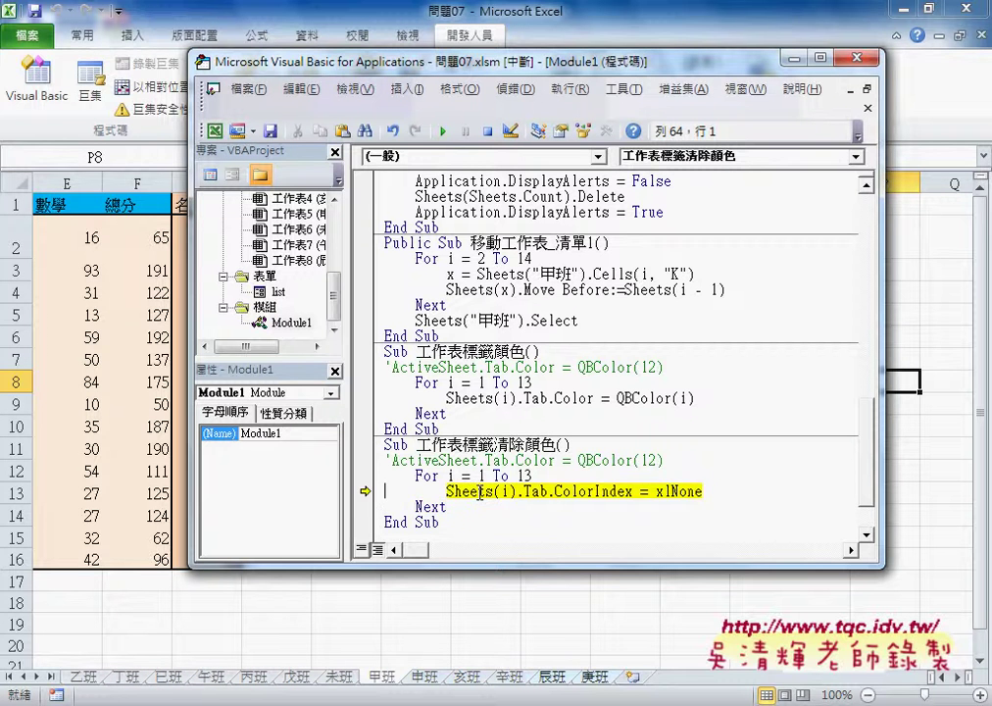
{"action": "key", "text": "F8"}
{"action": "key", "text": "F8"}
{"action": "key", "text": "F8"}
{"action": "key", "text": "F8"}
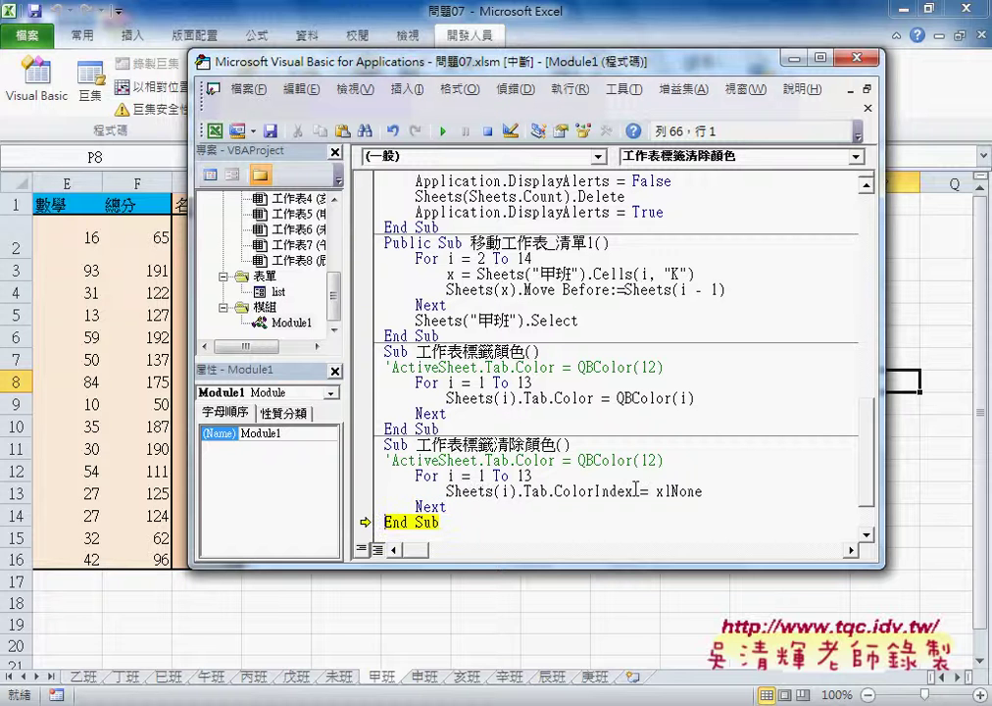
{"action": "left_click_drag", "start_coordinate": [634, 491], "coordinate": [597, 491]}
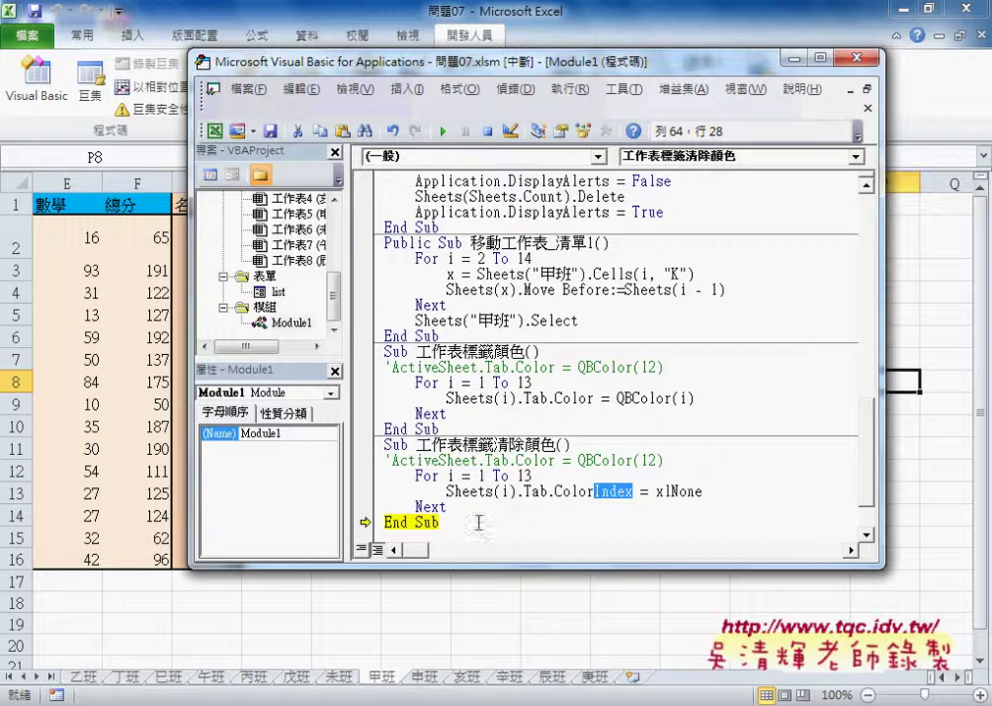
{"action": "key", "text": "F8"}
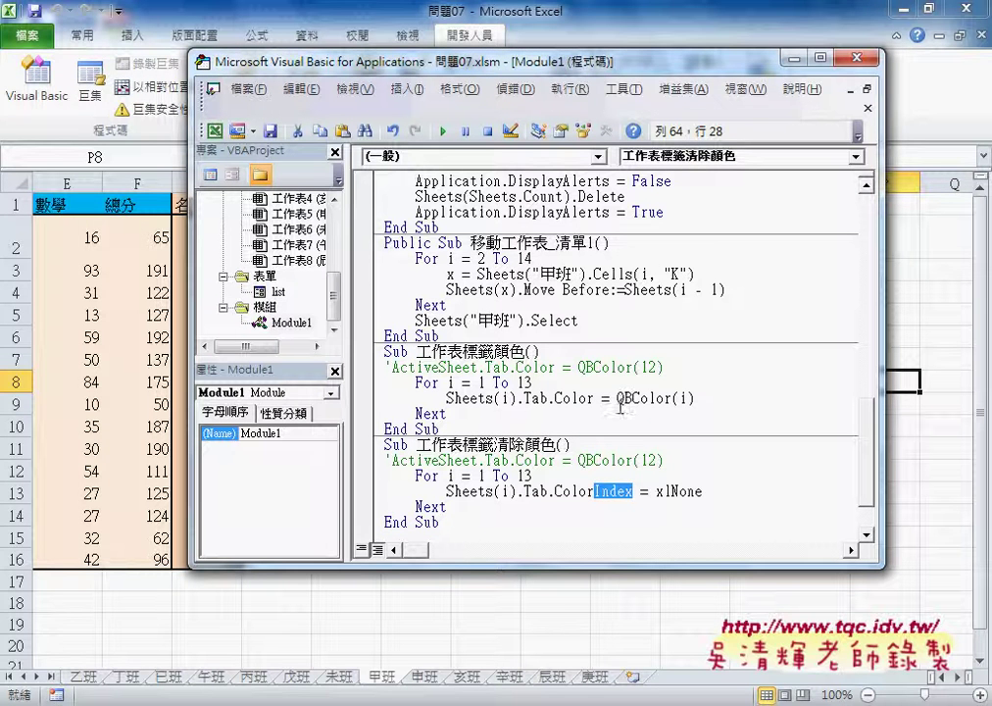
- Compare the colouring and clearing lines, then select the whole clearing sub
{"action": "left_click", "coordinate": [592, 400]}
{"action": "key", "text": "shift+Left"}
{"action": "key", "text": "shift+Left"}
{"action": "key", "text": "shift+Left"}
{"action": "key", "text": "shift+Left"}
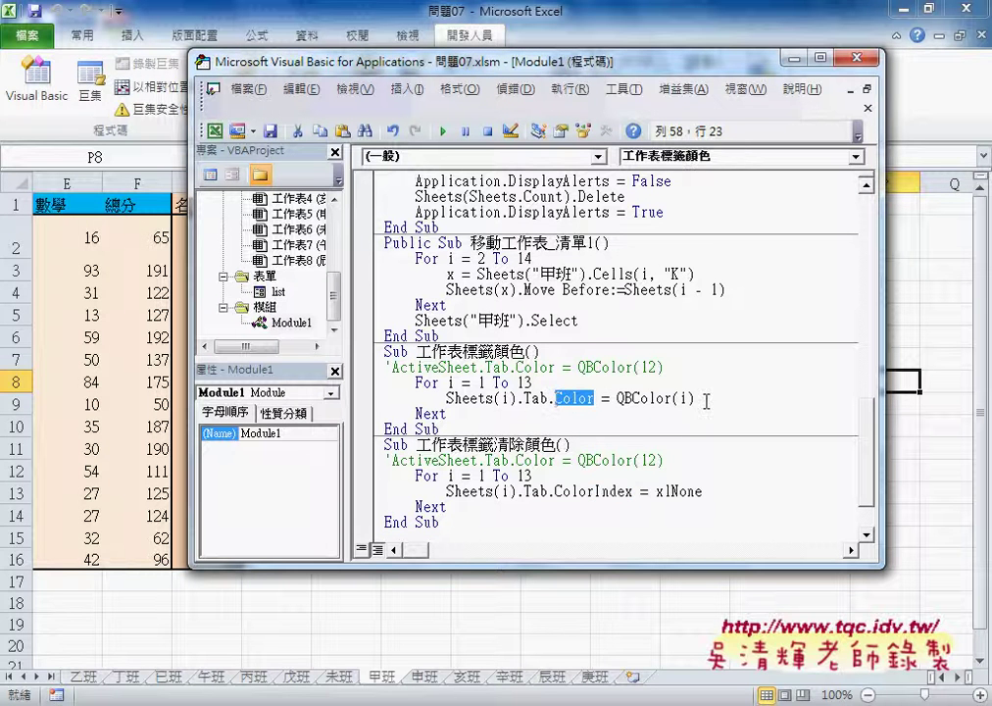
{"action": "left_click_drag", "start_coordinate": [694, 398], "coordinate": [617, 398]}
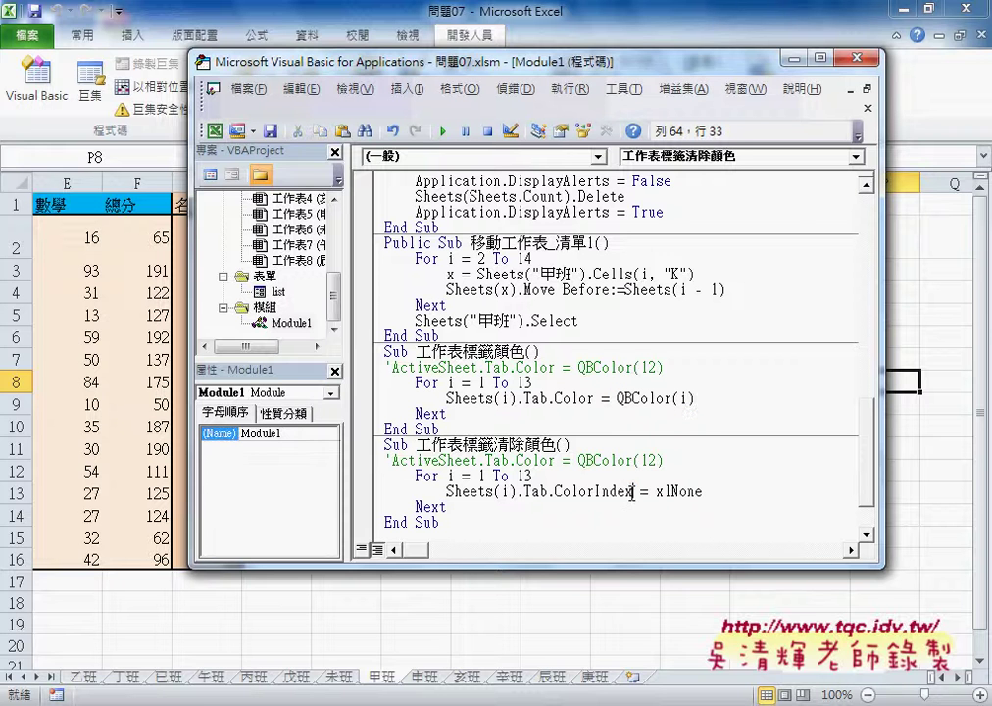
{"action": "left_click_drag", "start_coordinate": [633, 492], "coordinate": [598, 493]}
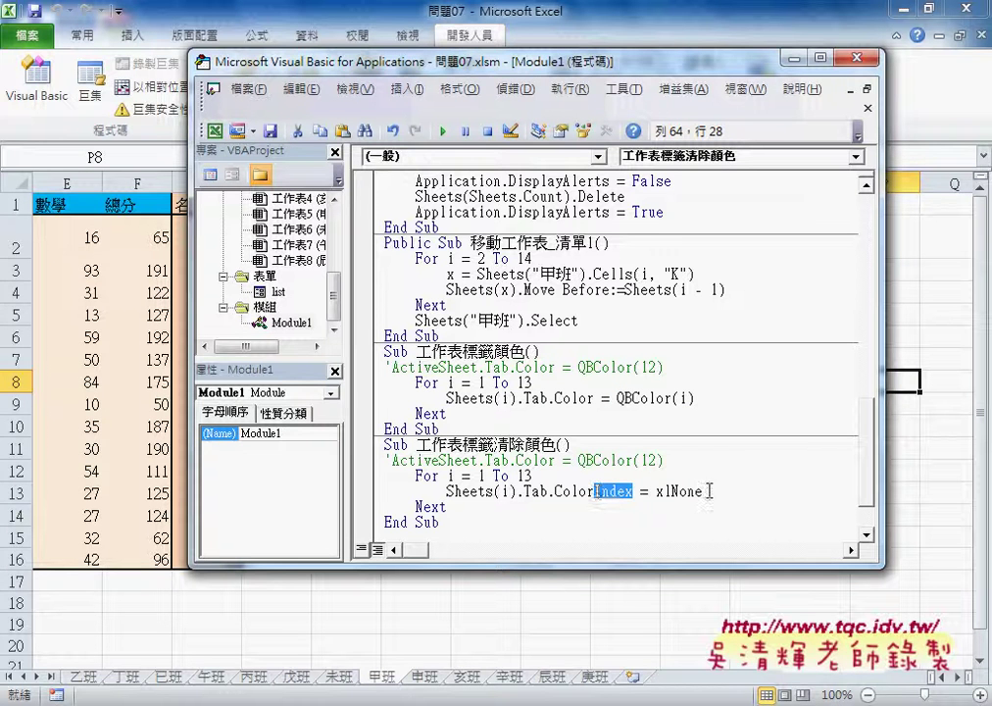
{"action": "mouse_move", "coordinate": [461, 522]}
{"action": "left_mouse_down"}
{"action": "mouse_move", "coordinate": [389, 484]}
{"action": "mouse_move", "coordinate": [376, 457]}
{"action": "left_mouse_up"}
{"action": "key", "text": "ctrl+c"}
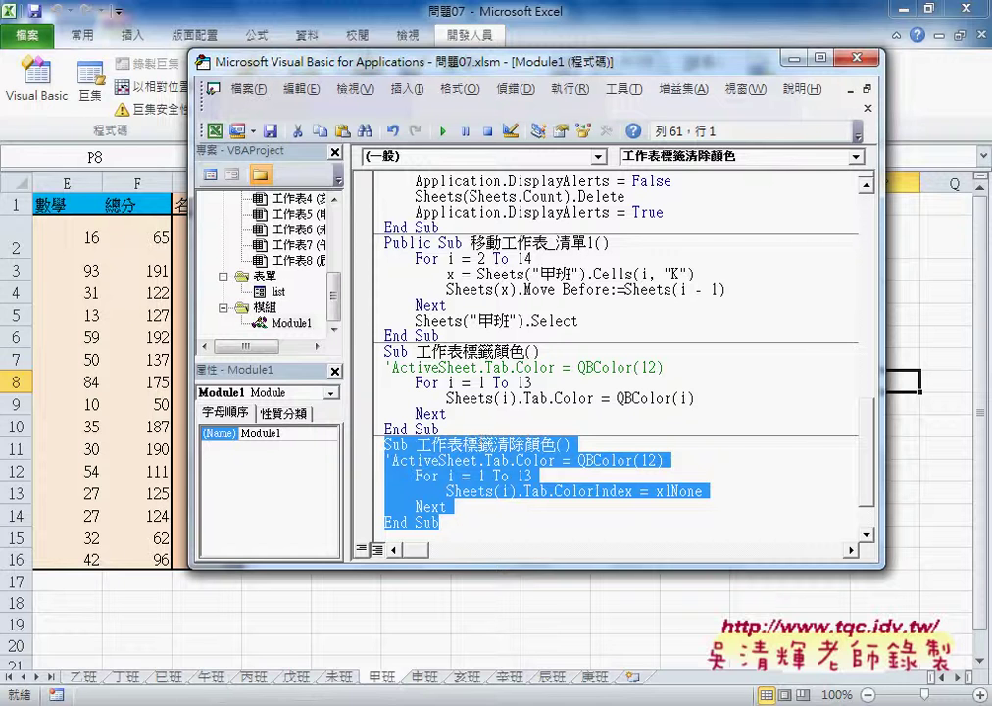
{"action": "left_click", "coordinate": [413, 695]}
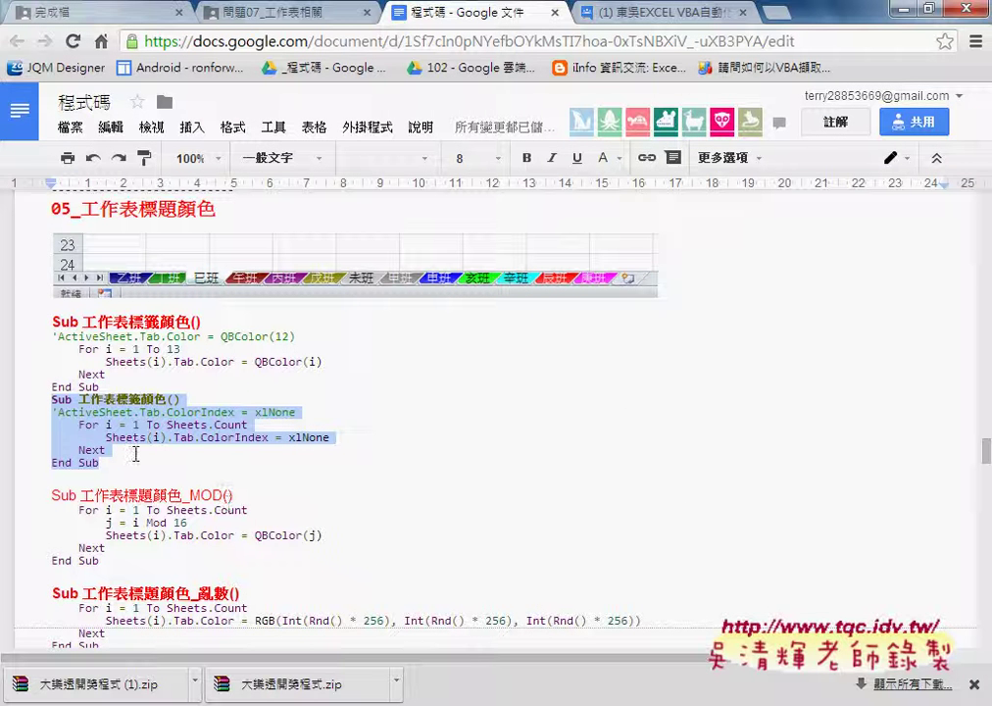
- Paste the new clearing sub over the old code and make its Sub 工作表標籤清除顏色() heading 12 pt red
{"action": "key", "text": "ctrl+v"}
{"action": "left_click_drag", "start_coordinate": [119, 469], "coordinate": [78, 400]}
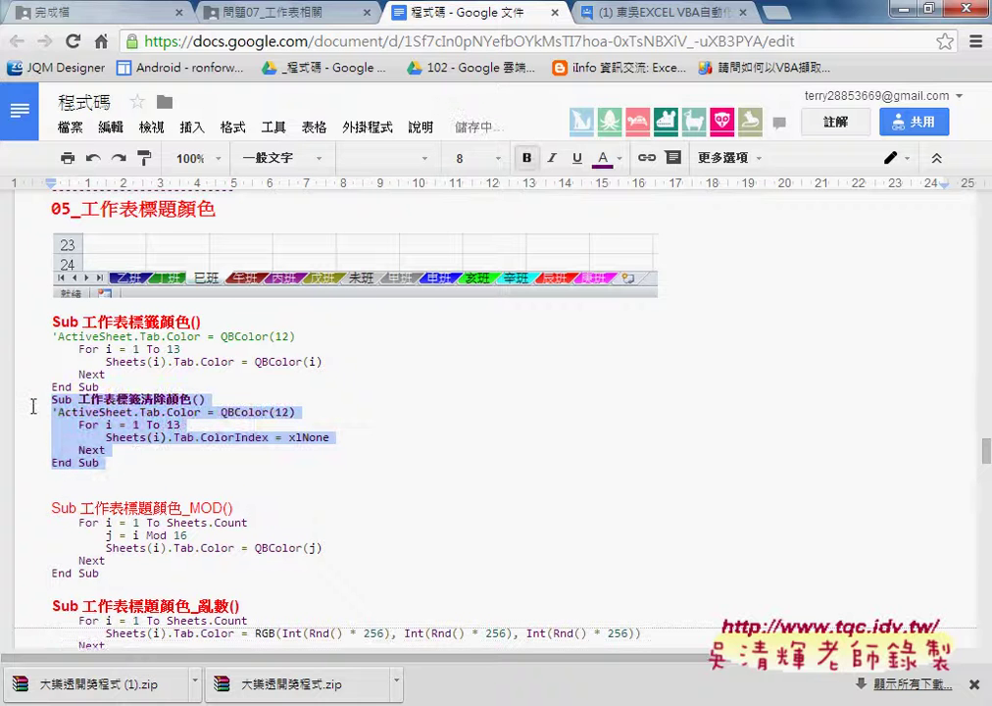
{"action": "triple_click", "coordinate": [79, 398]}
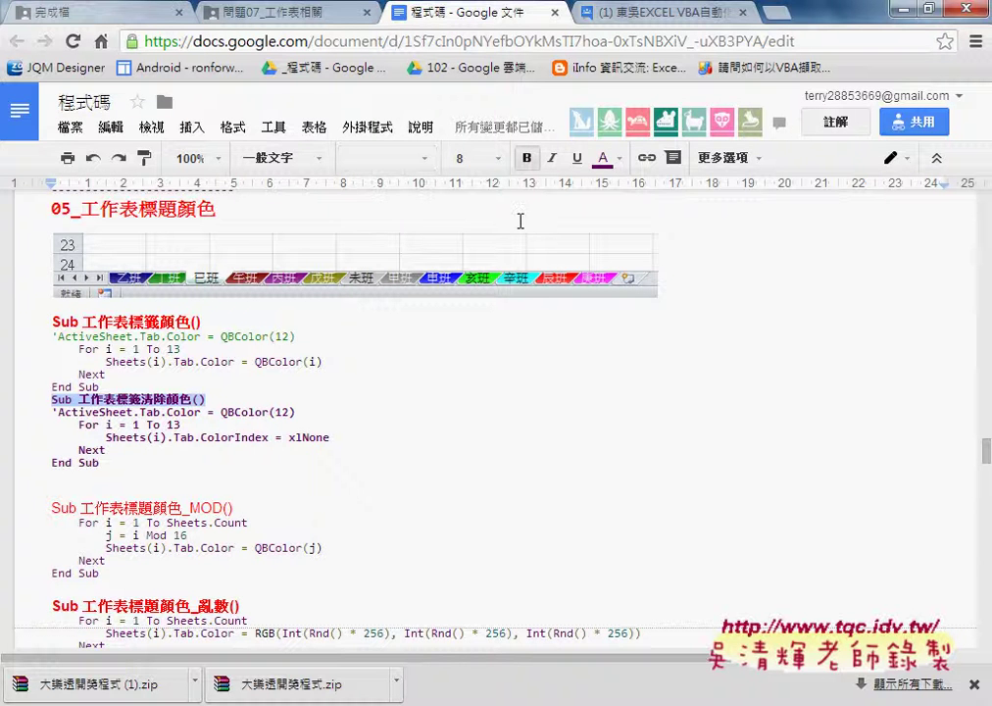
{"action": "left_click", "coordinate": [497, 157]}
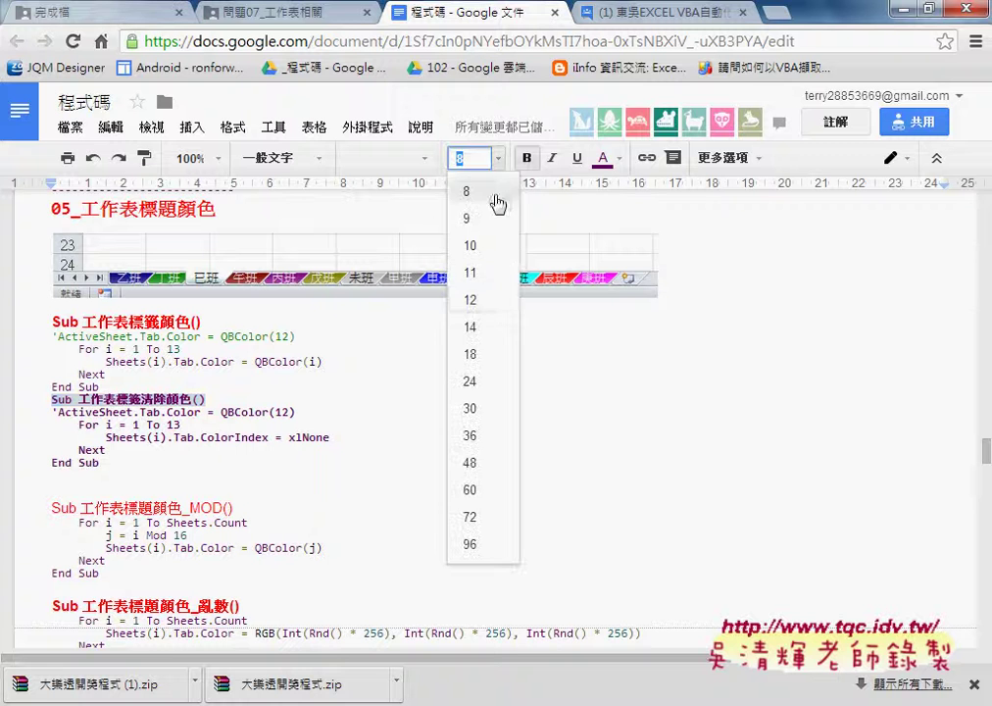
{"action": "left_click", "coordinate": [489, 298]}
{"action": "left_click", "coordinate": [598, 163]}
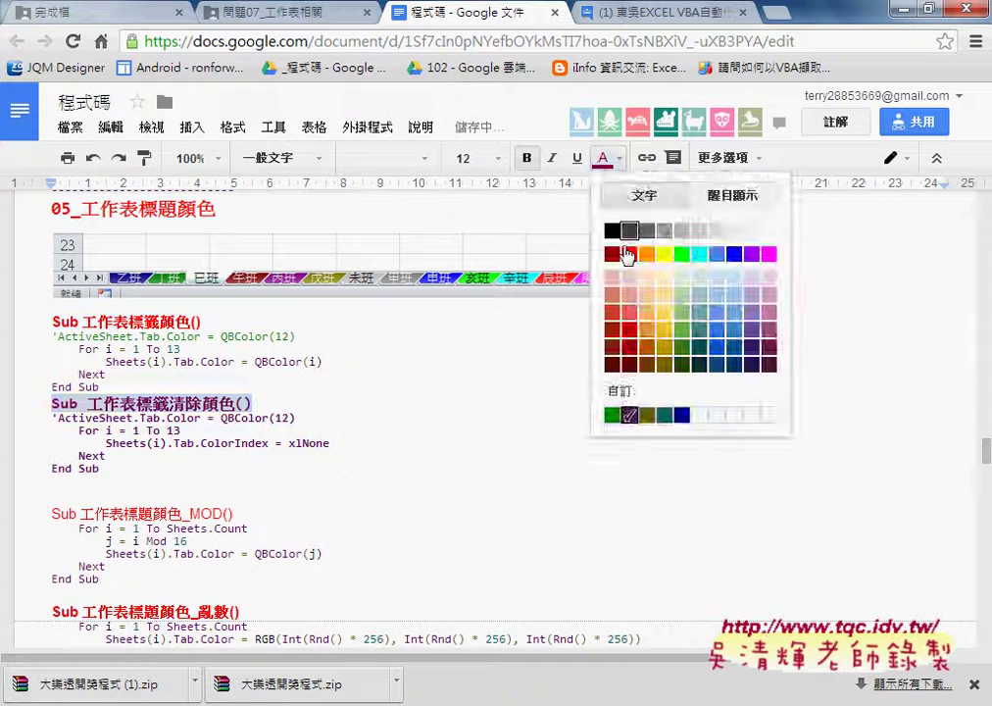
{"action": "left_click", "coordinate": [624, 255]}
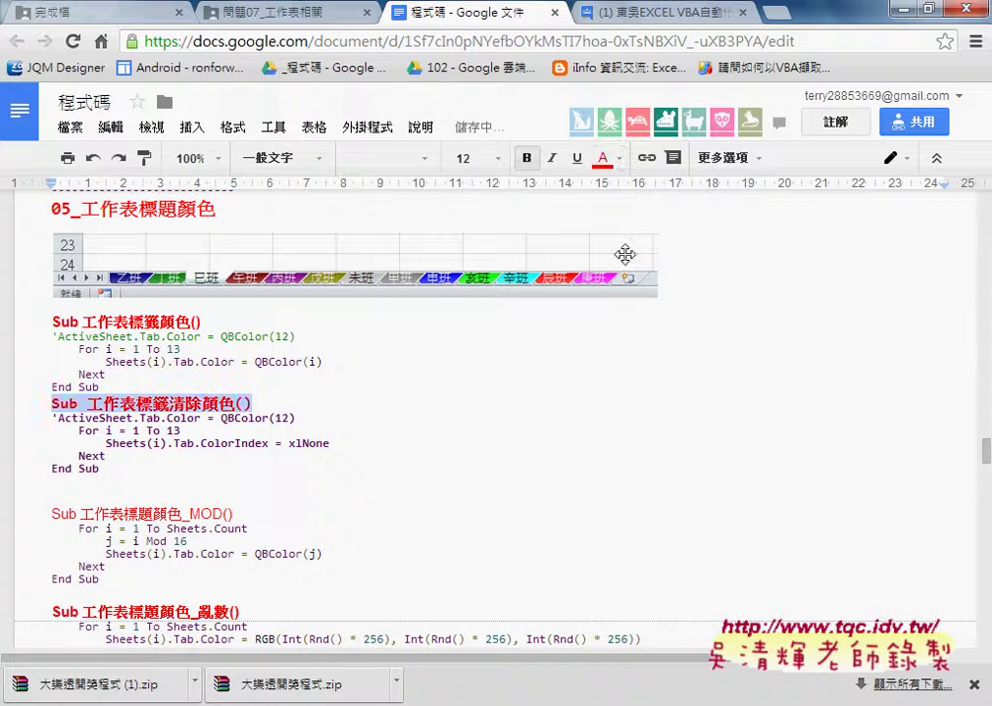
- Return to the VBA Editor and reopen the Immediate window showing the qbcolor(3) and xlNone tab-colour statements
{"action": "mouse_move", "coordinate": [446, 705]}
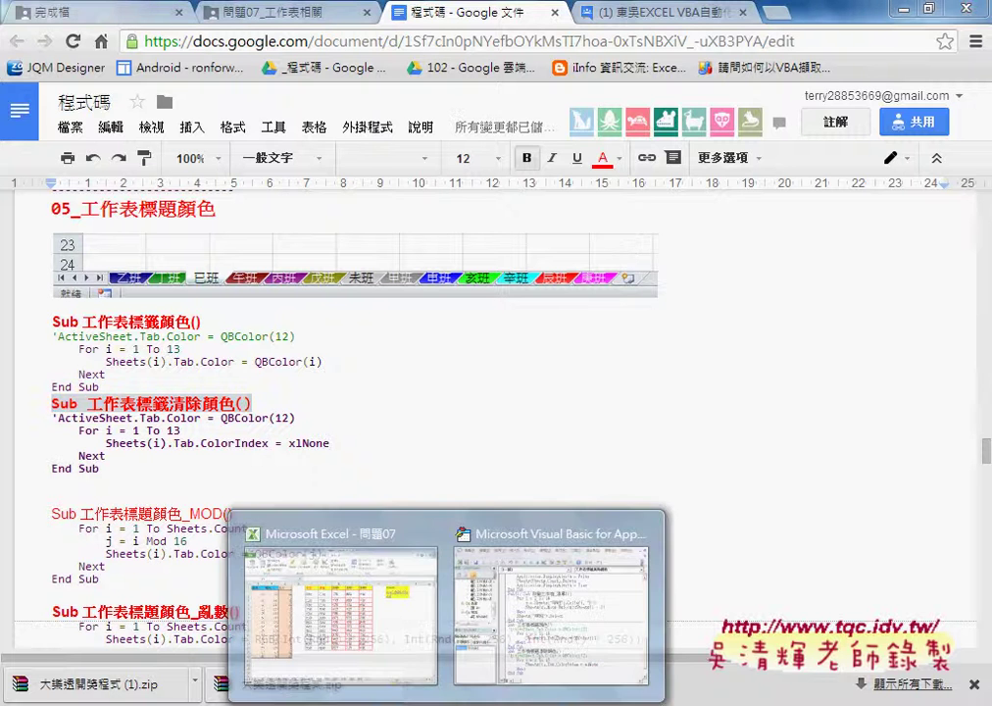
{"action": "left_click", "coordinate": [518, 624]}
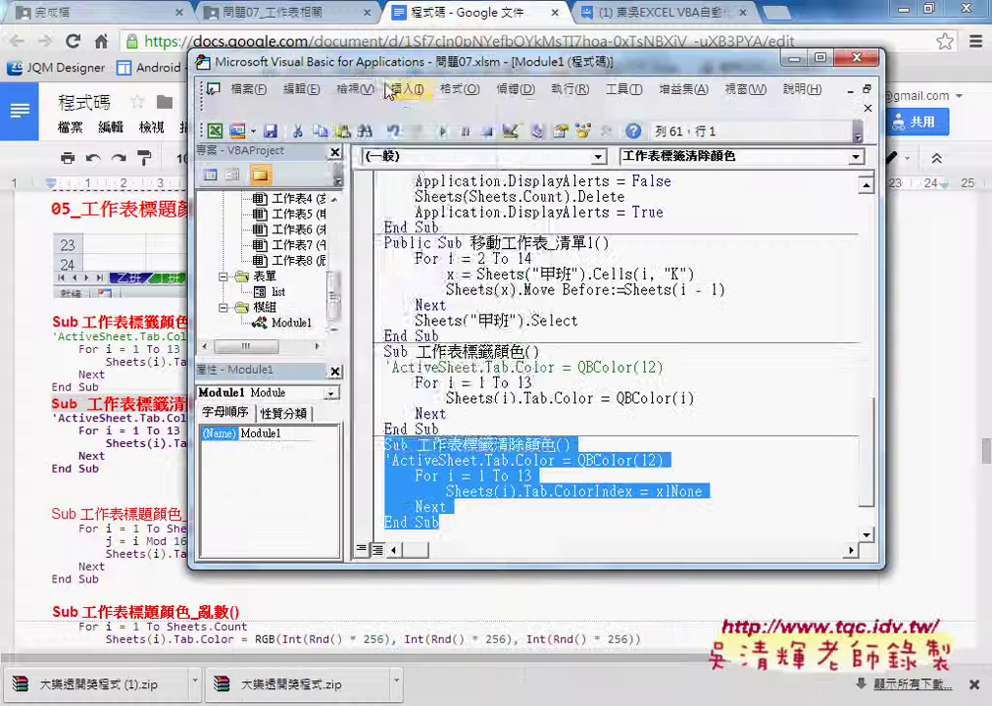
{"action": "left_click", "coordinate": [354, 90]}
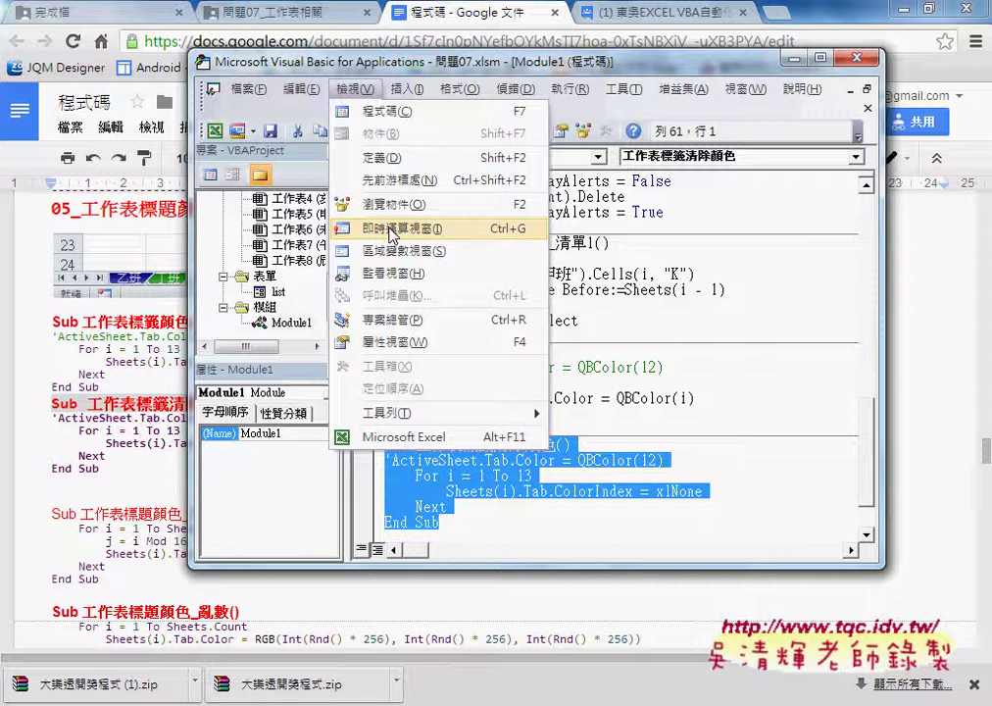
{"action": "left_click", "coordinate": [390, 230]}
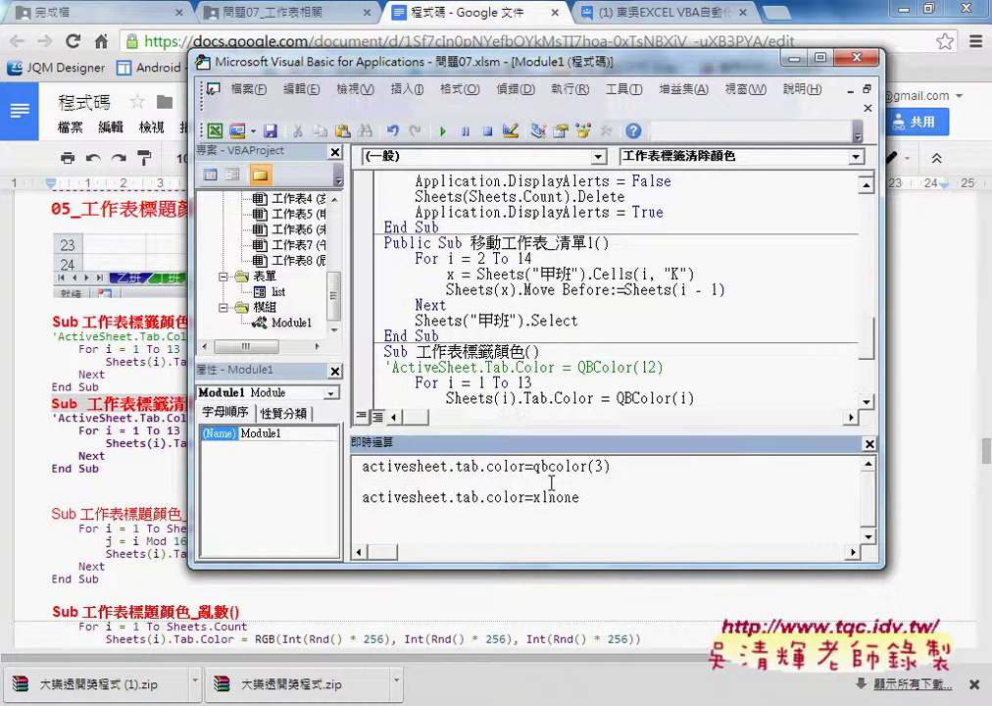